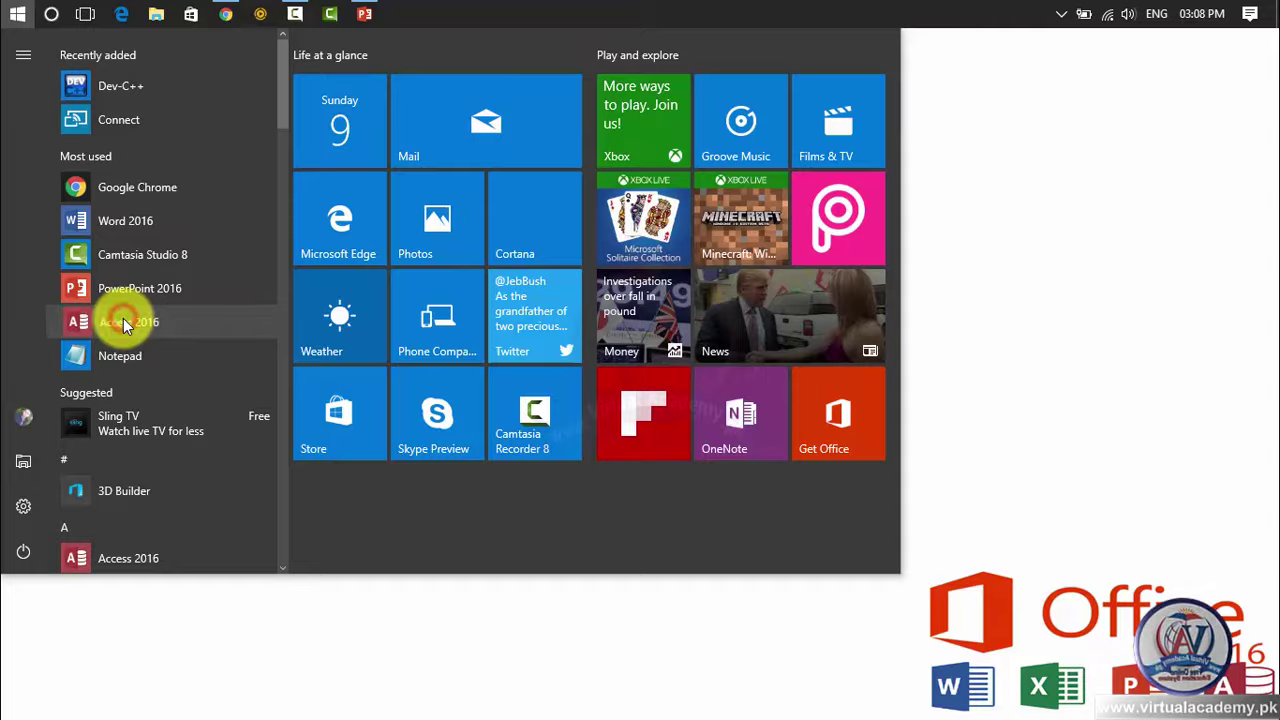
# Launch Access 2016, open the virtual academy student details database and open first table in Datasheet View
pyautogui.click(123, 321)
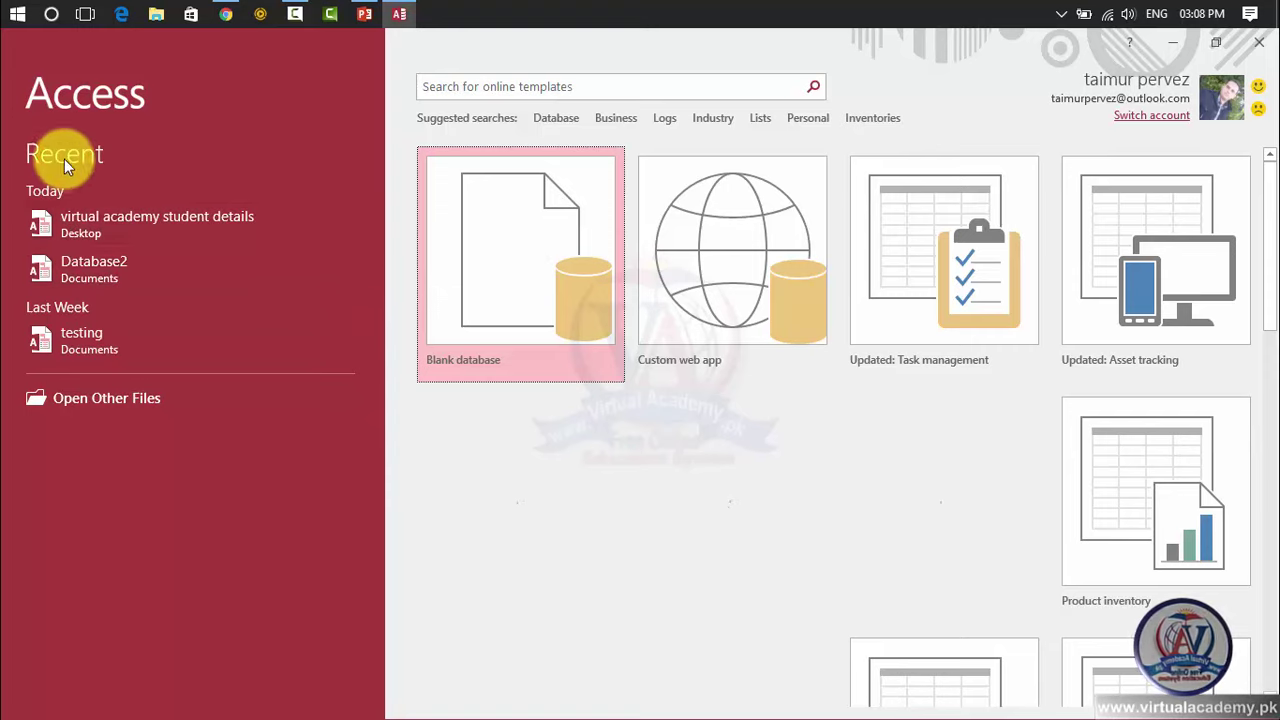
pyautogui.click(132, 234)
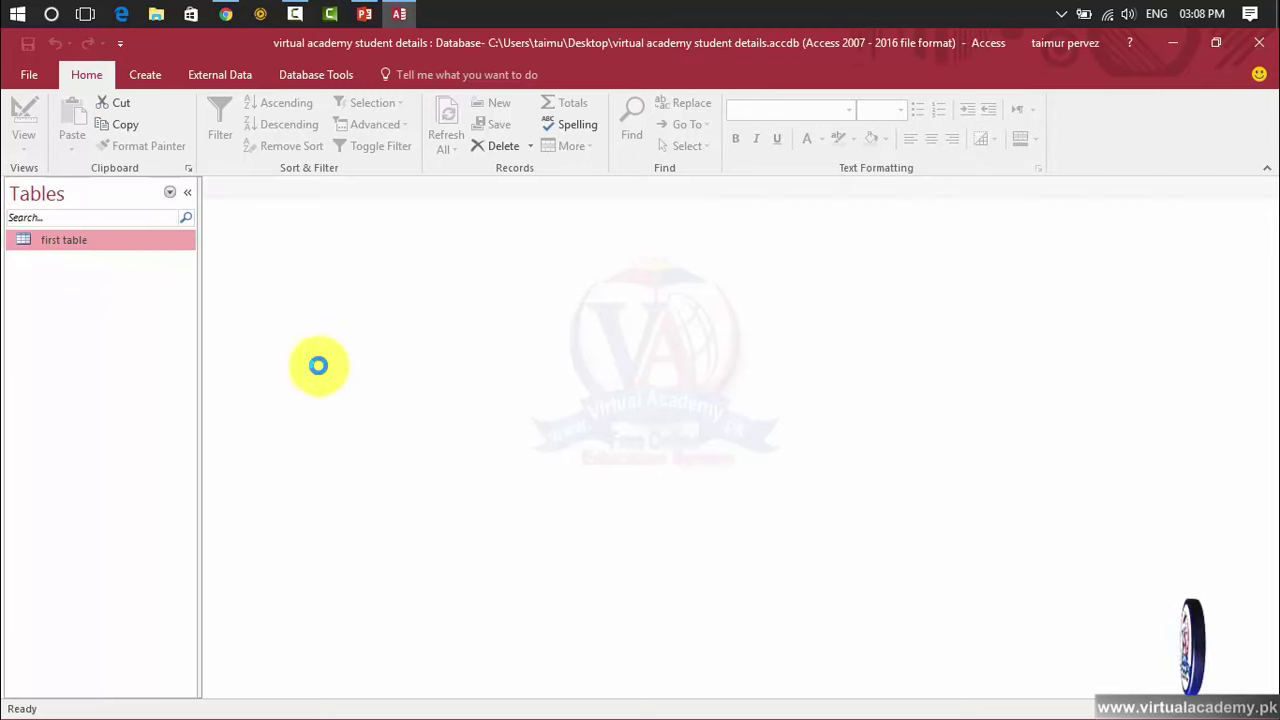
pyautogui.click(84, 243)
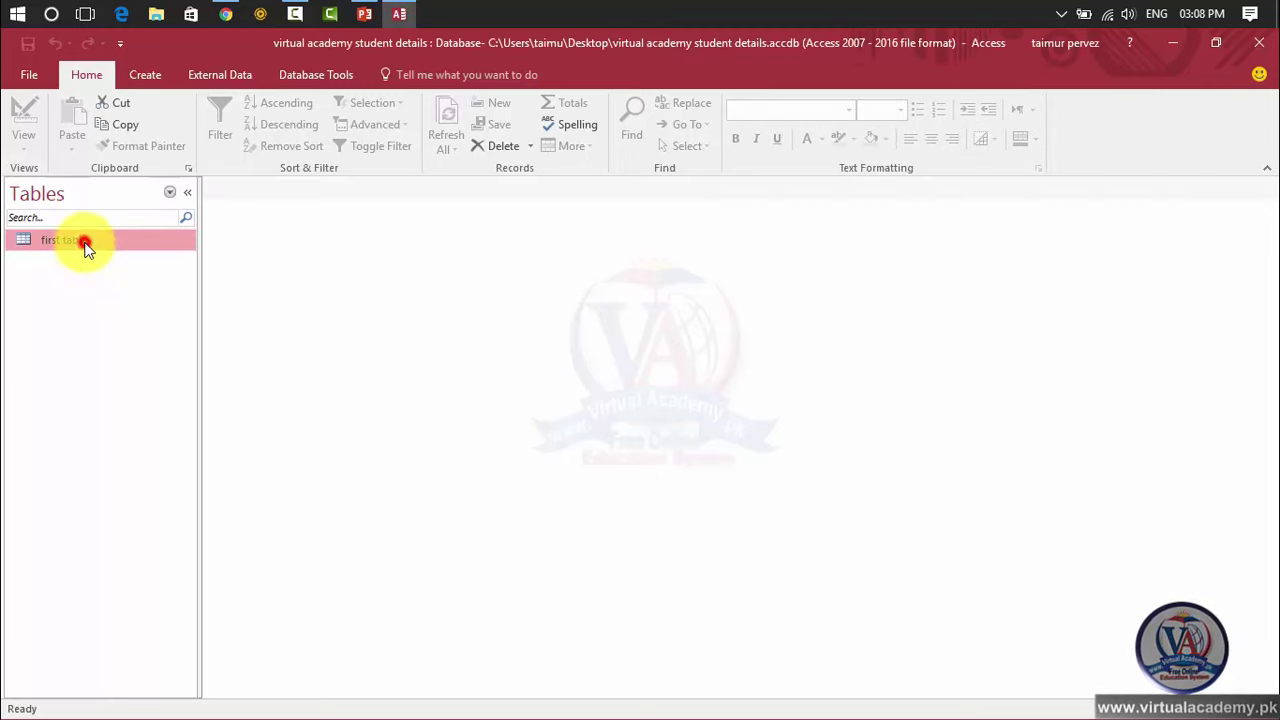
pyautogui.doubleClick(84, 243)
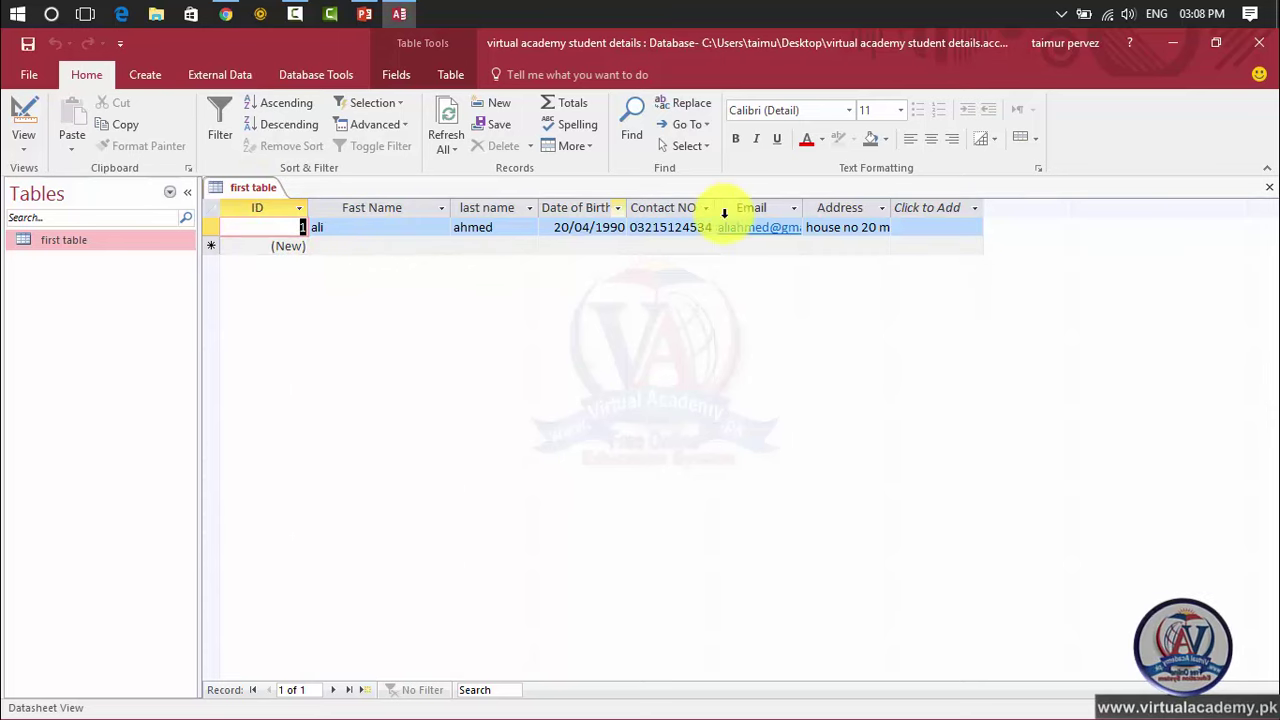
pyautogui.click(22, 146)
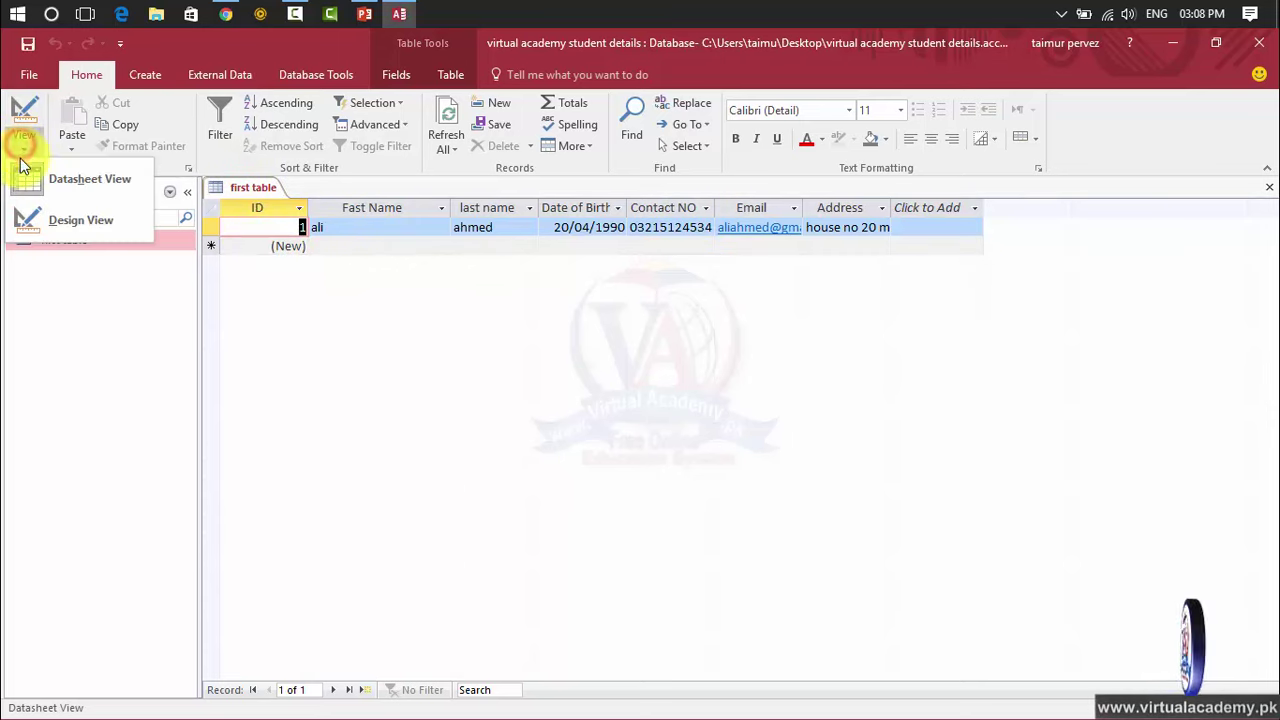
# Switch first table to Design View and review the ID (AutoNumber) and Fast Name field properties
pyautogui.click(59, 228)
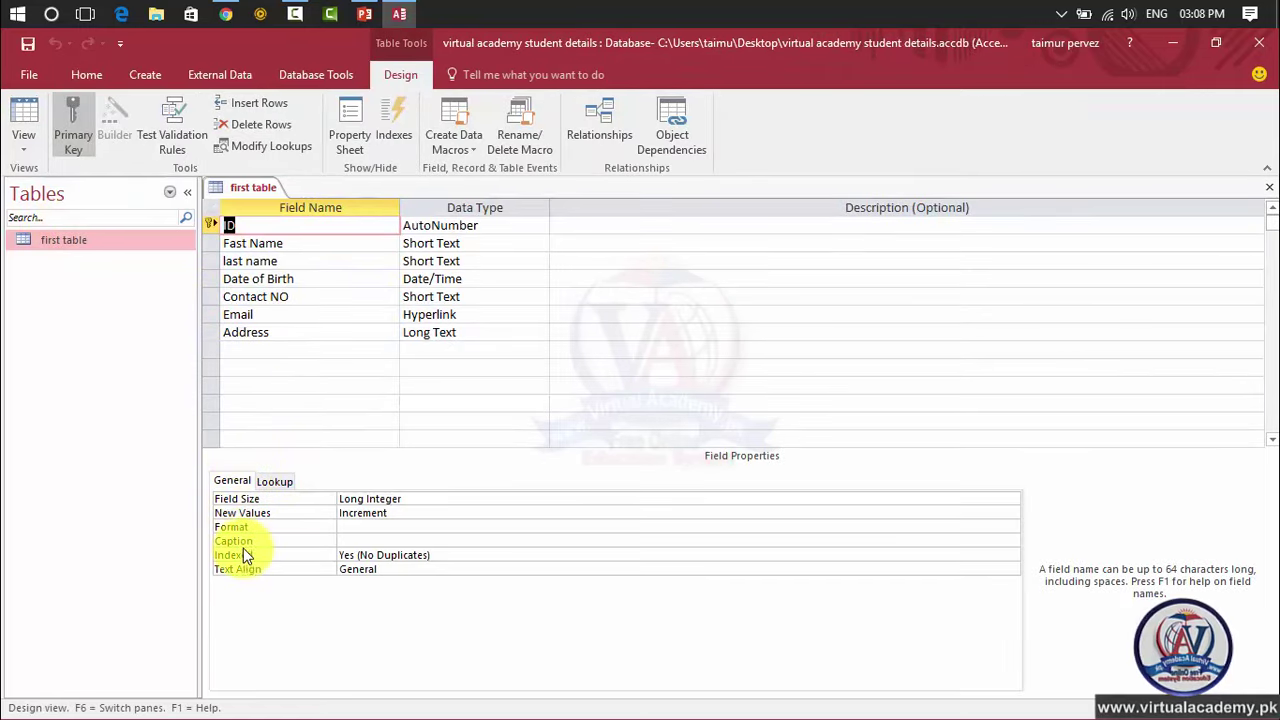
pyautogui.click(330, 232)
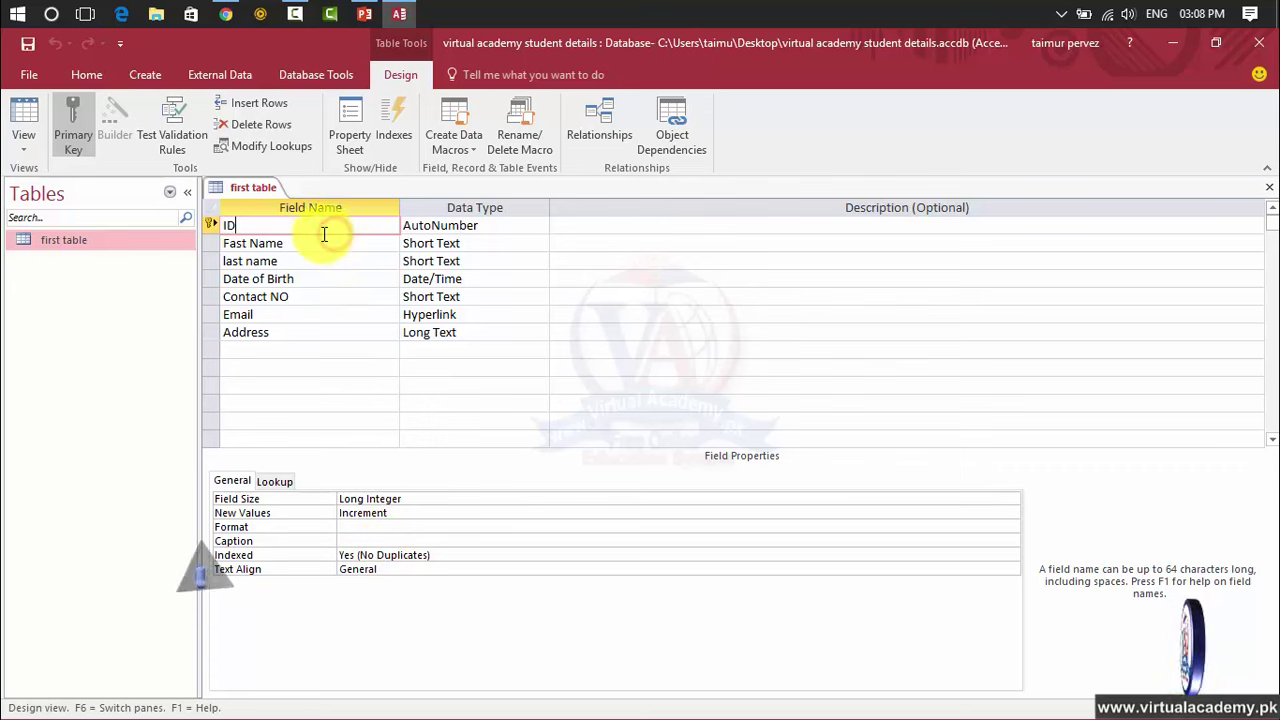
pyautogui.click(306, 247)
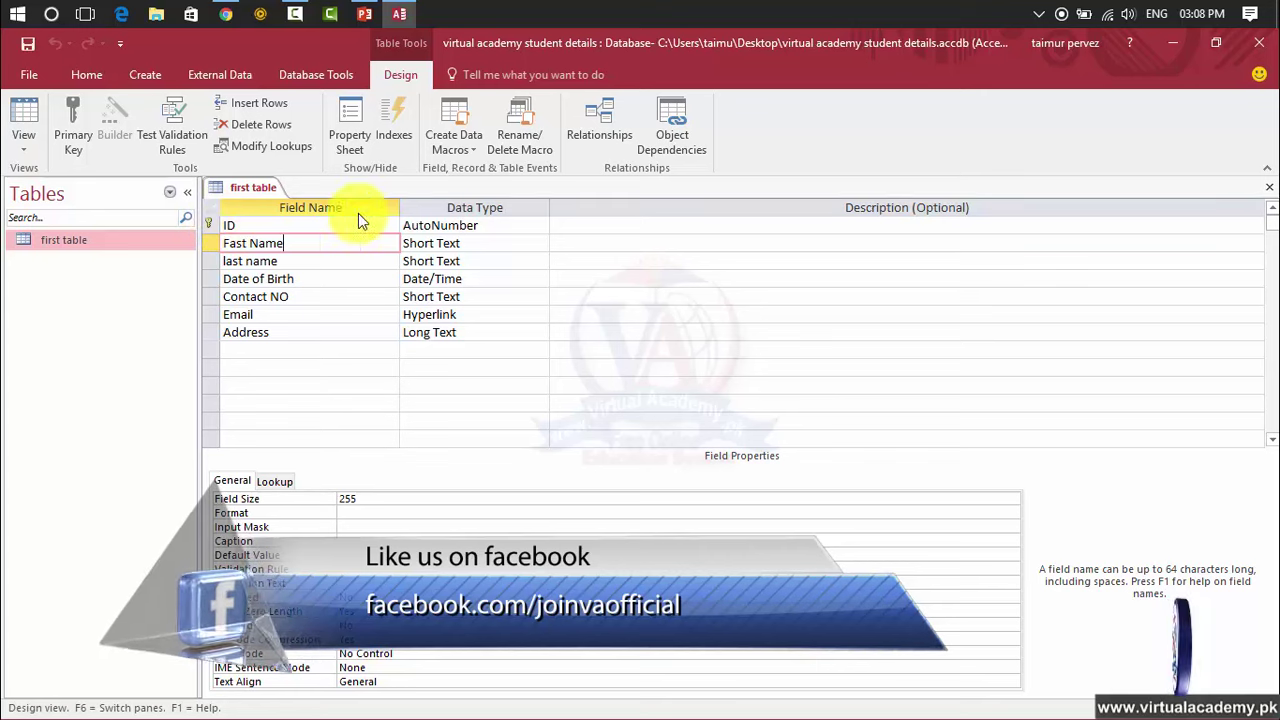
pyautogui.click(480, 226)
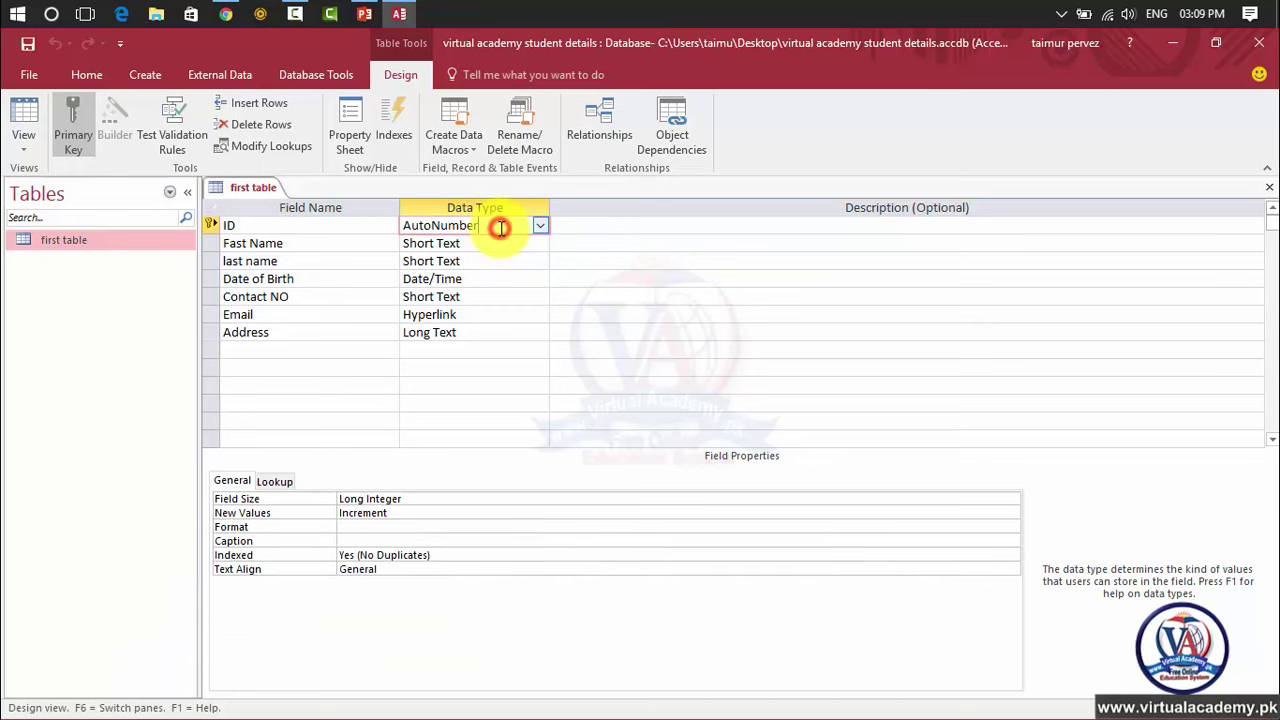
pyautogui.click(307, 226)
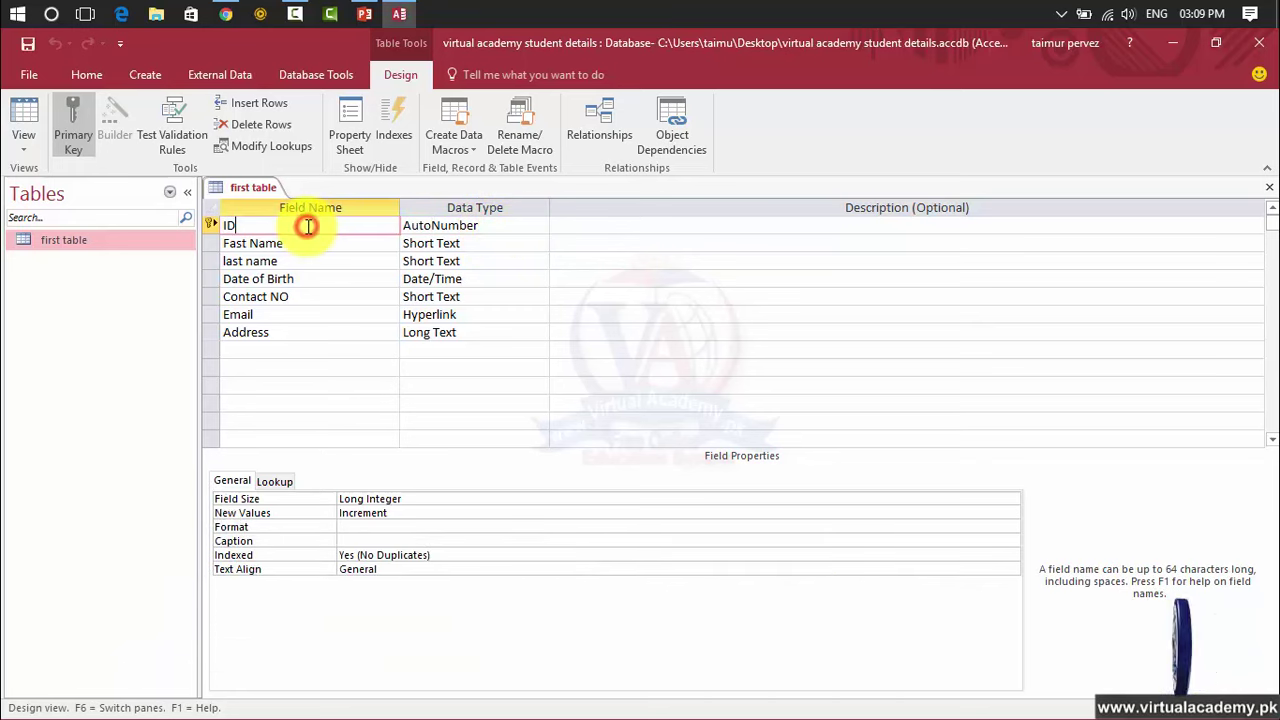
pyautogui.click(301, 249)
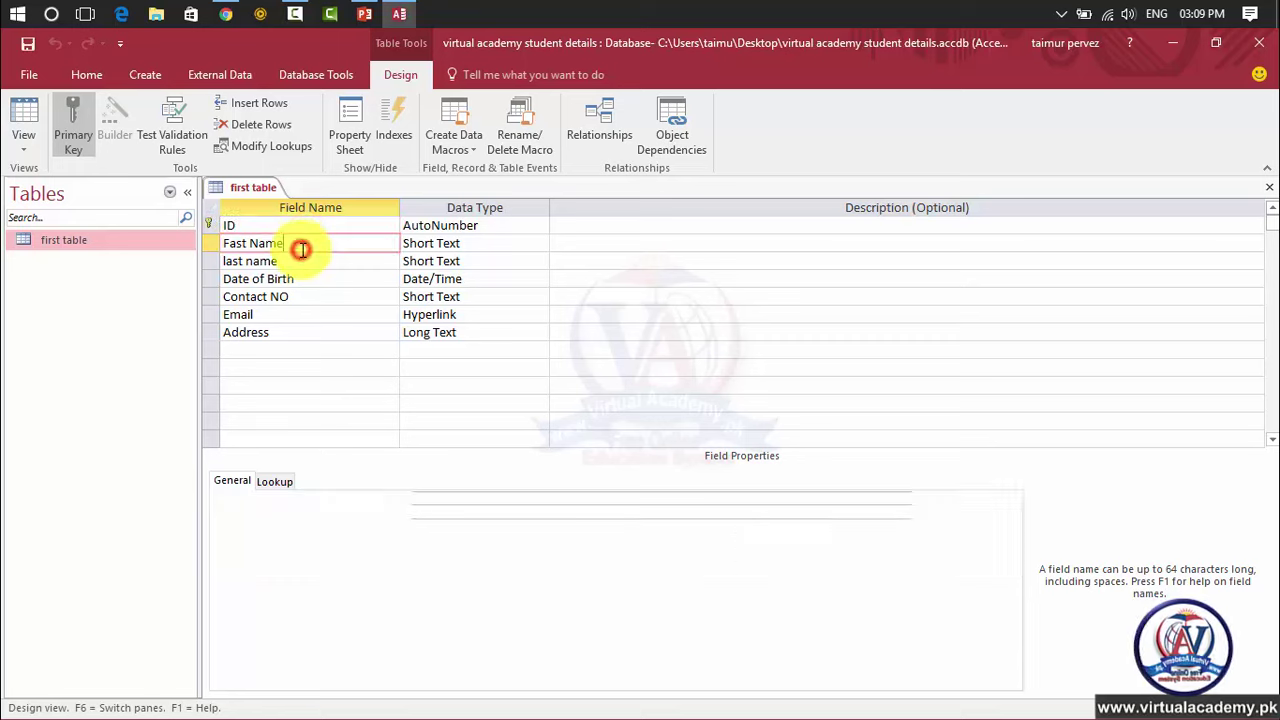
pyautogui.click(300, 227)
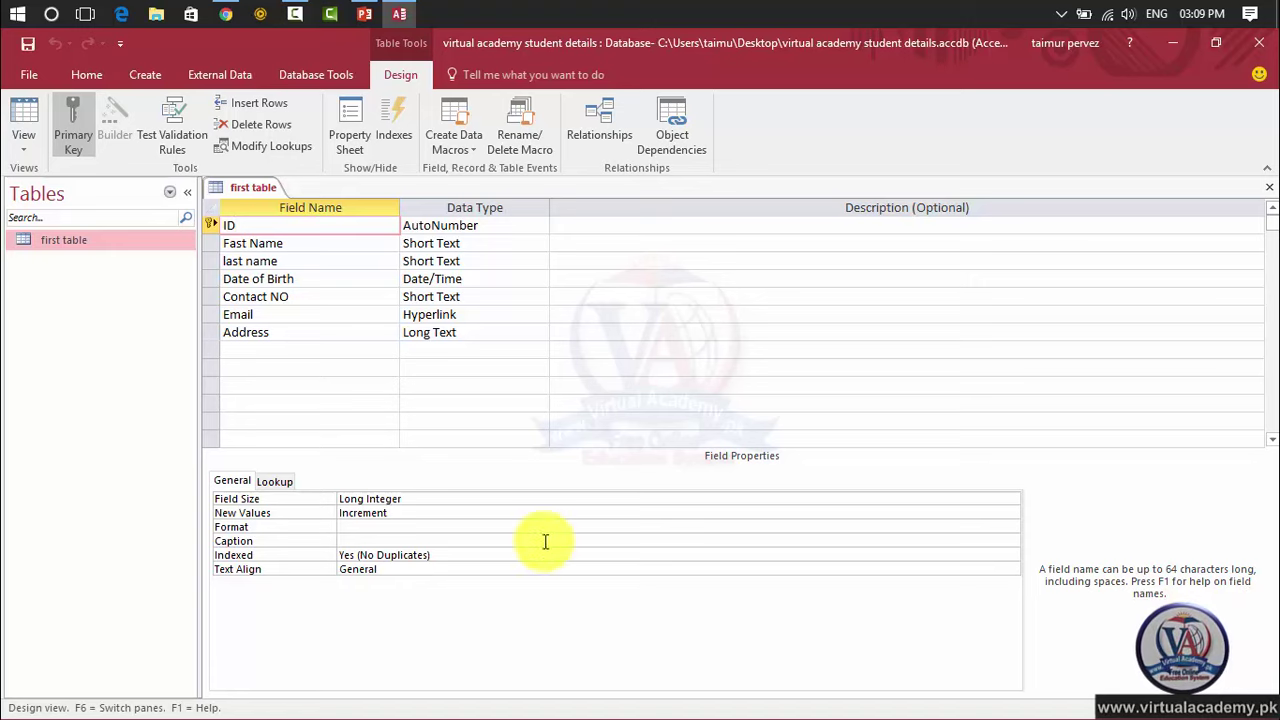
pyautogui.click(443, 507)
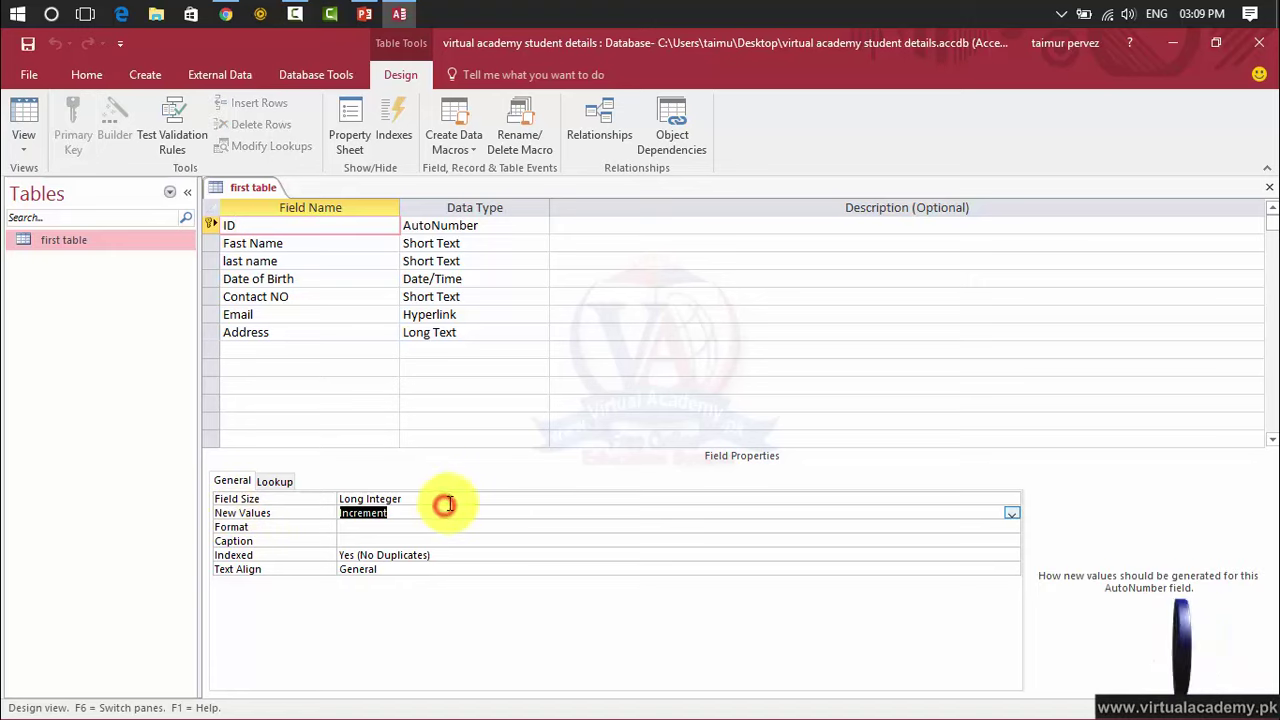
pyautogui.click(445, 499)
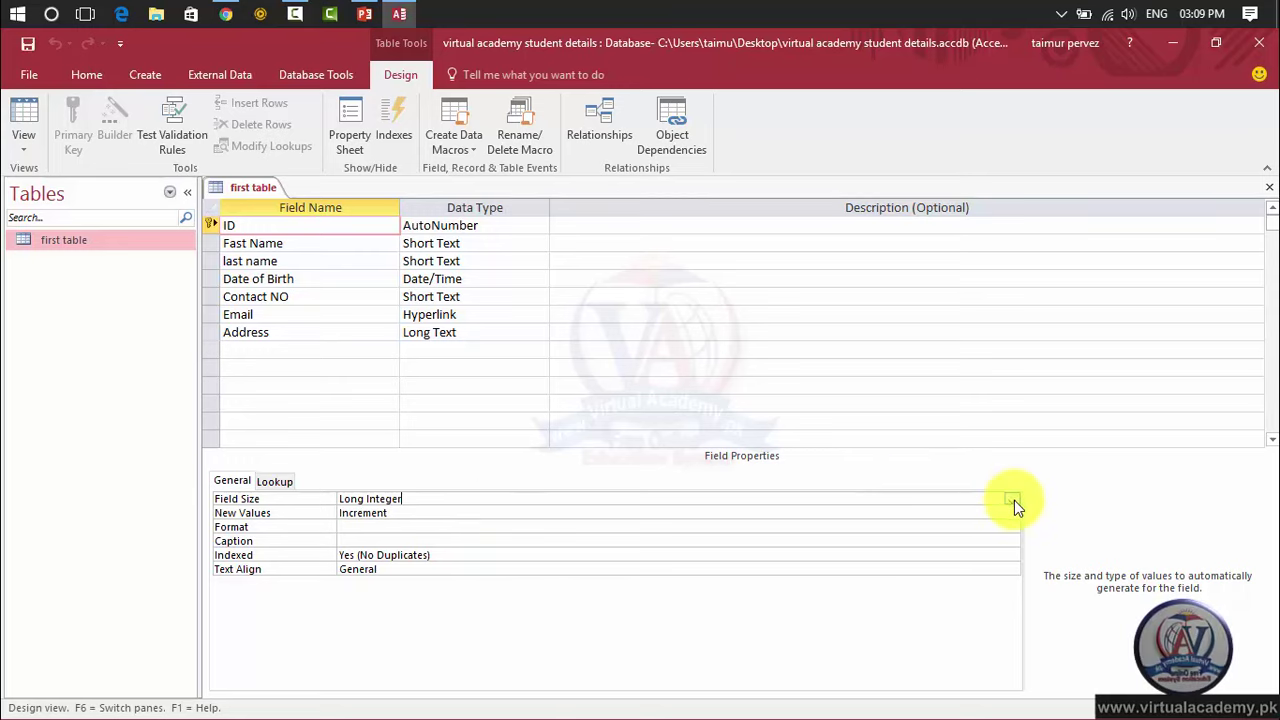
pyautogui.click(1013, 500)
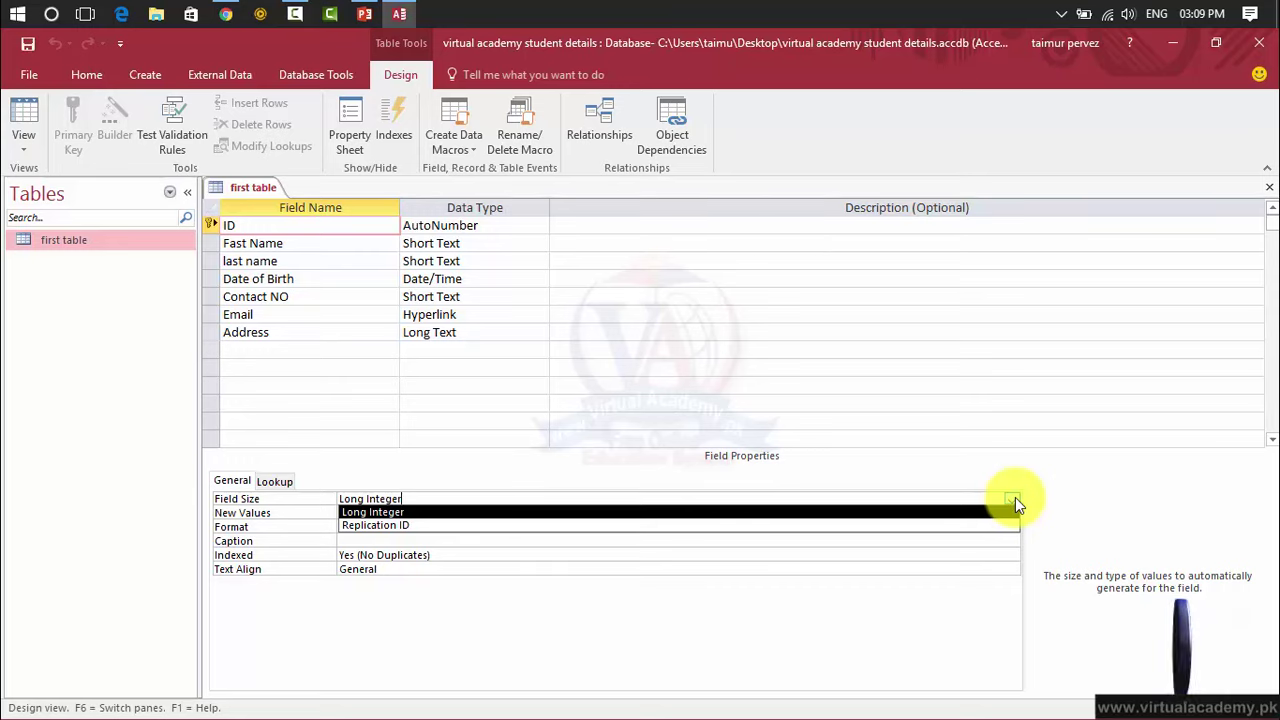
pyautogui.click(1015, 497)
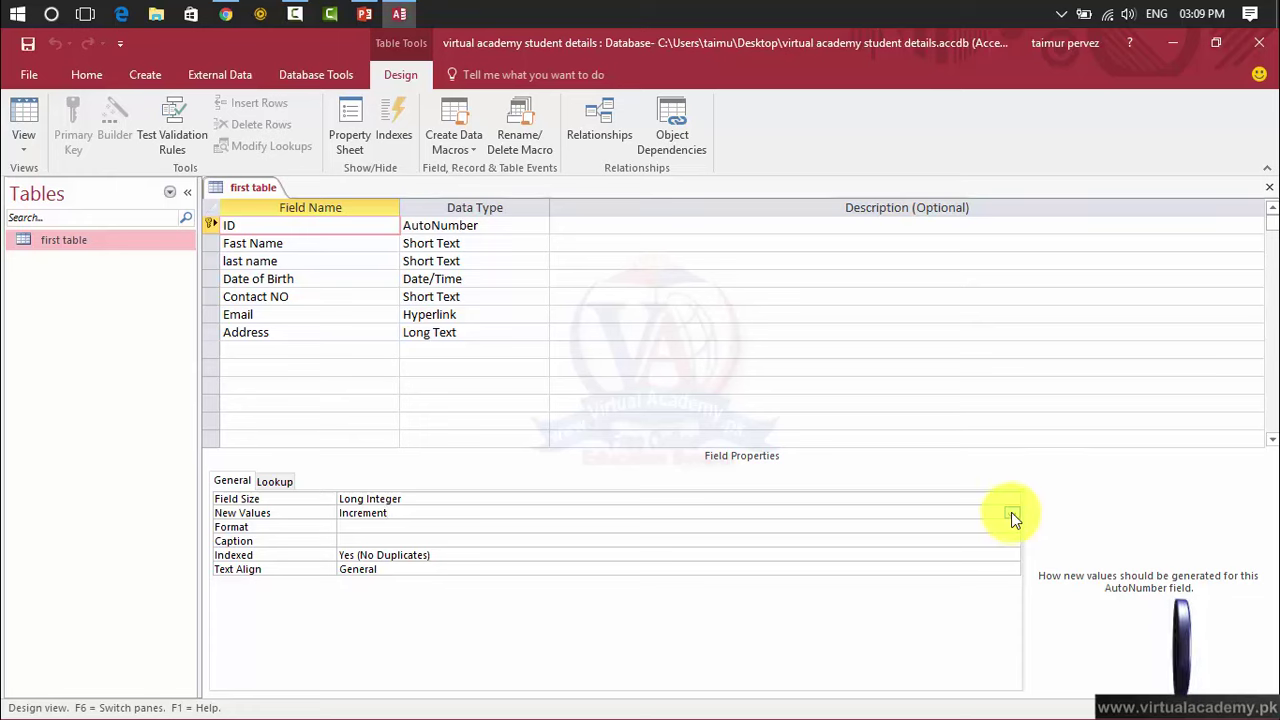
pyautogui.click(1011, 514)
pyautogui.click(1005, 539)
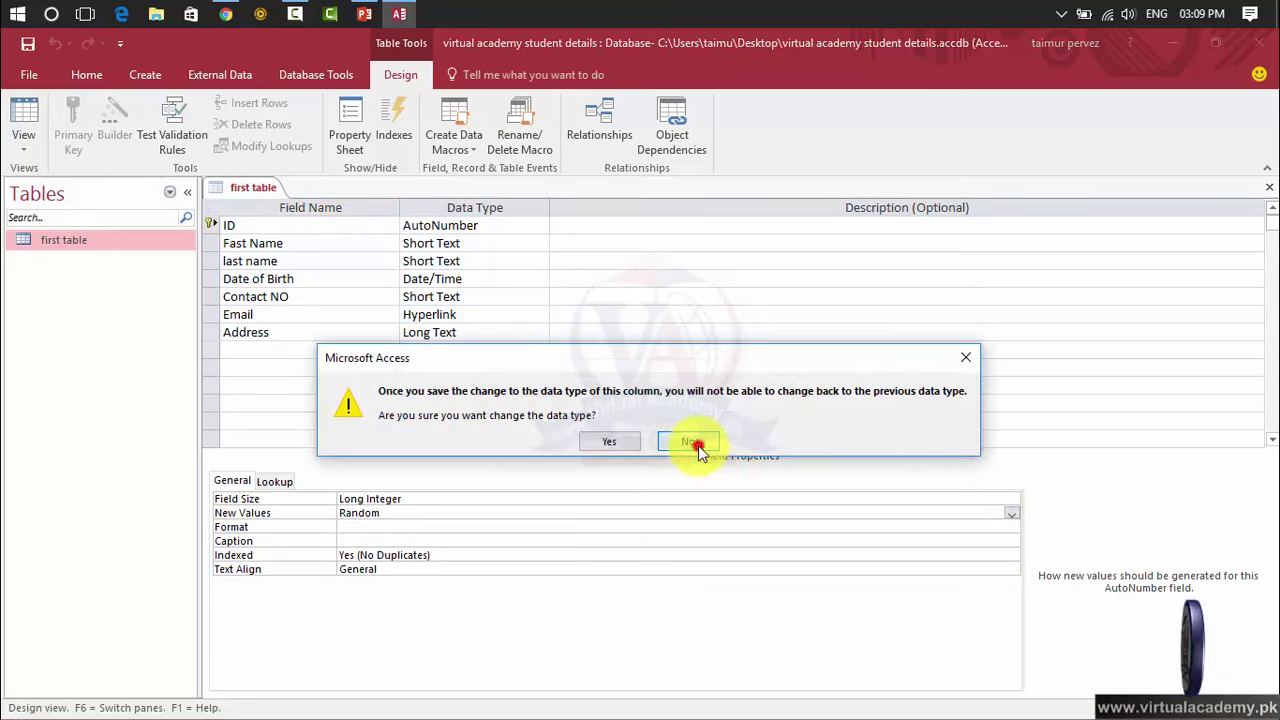
pyautogui.click(688, 441)
pyautogui.click(1011, 514)
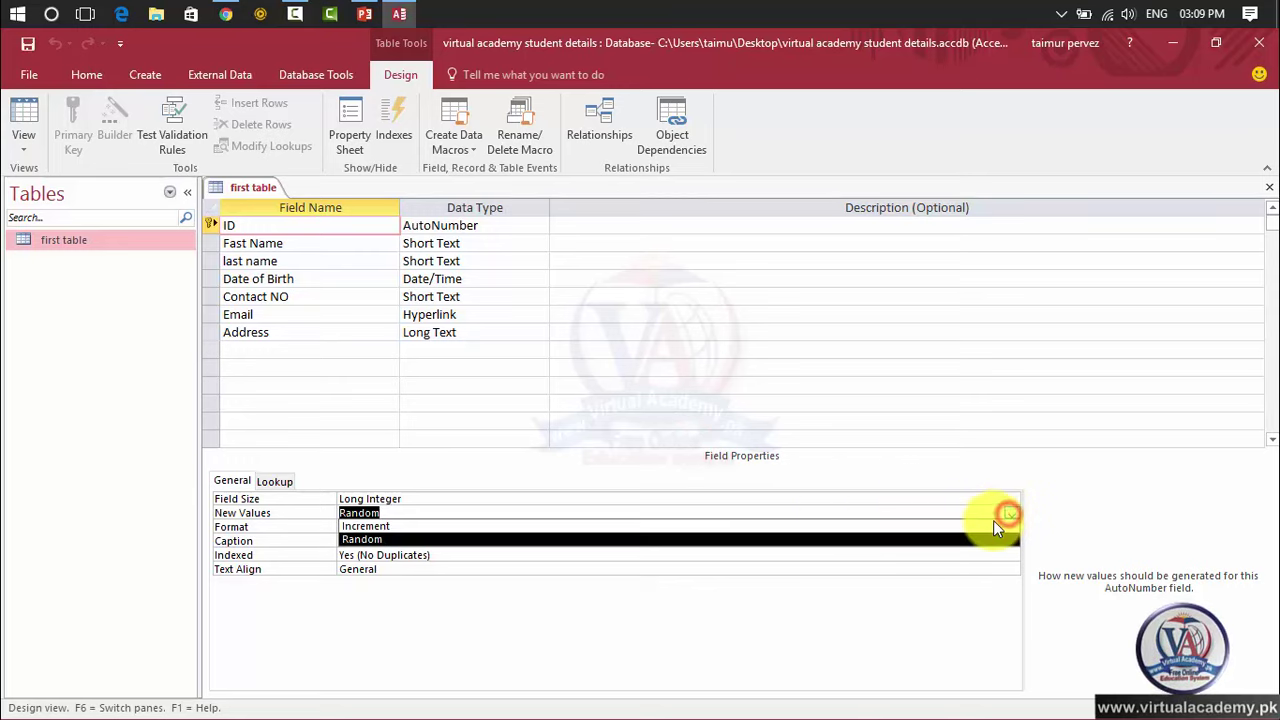
pyautogui.click(975, 527)
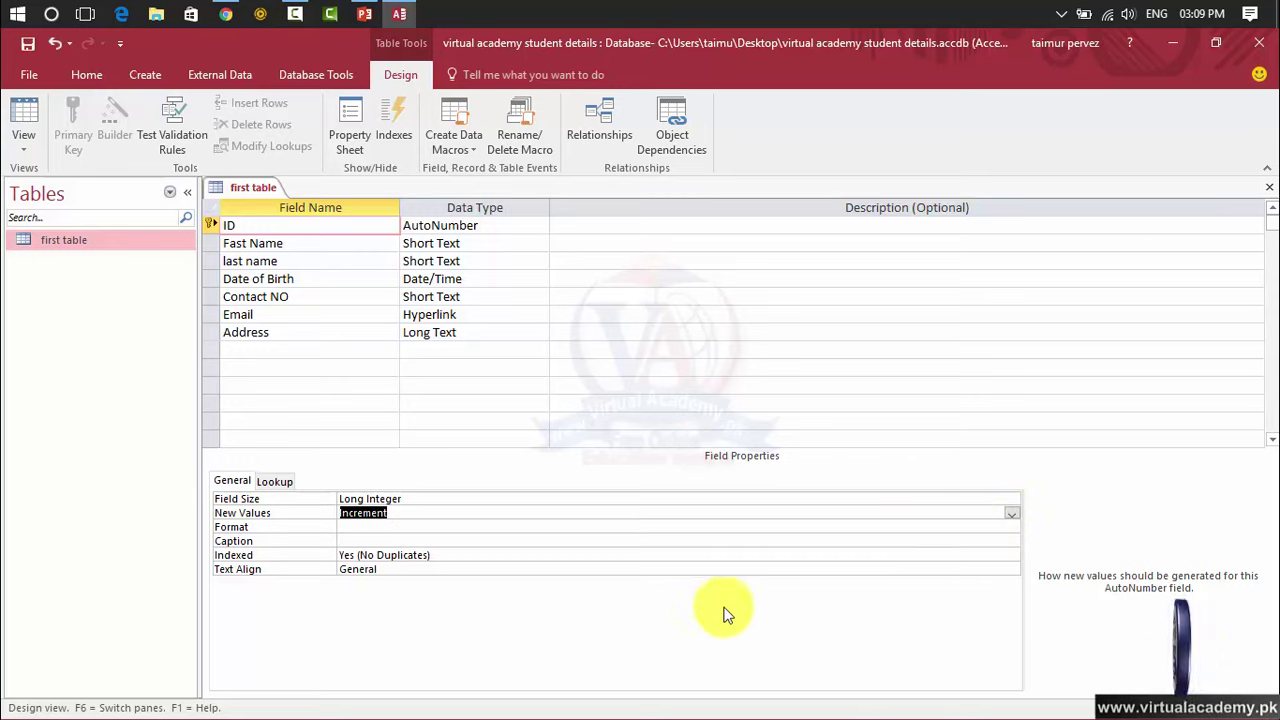
pyautogui.click(492, 527)
pyautogui.click(1012, 528)
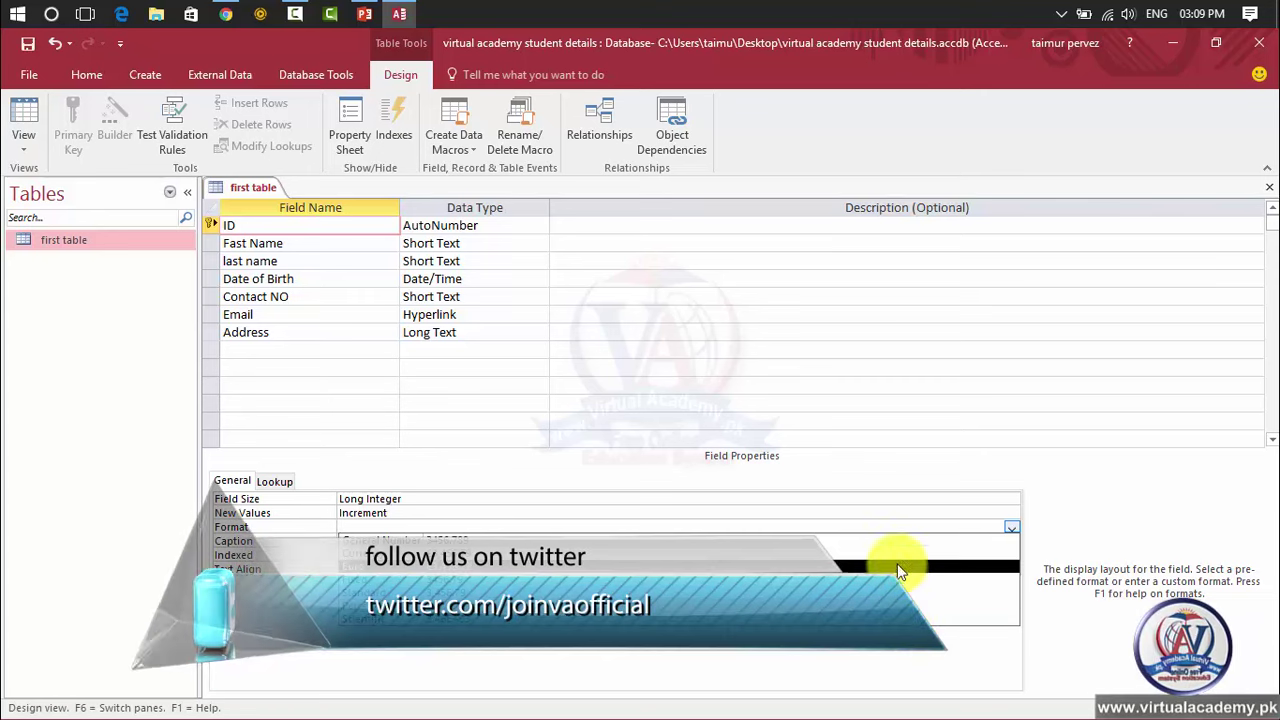
pyautogui.click(1094, 474)
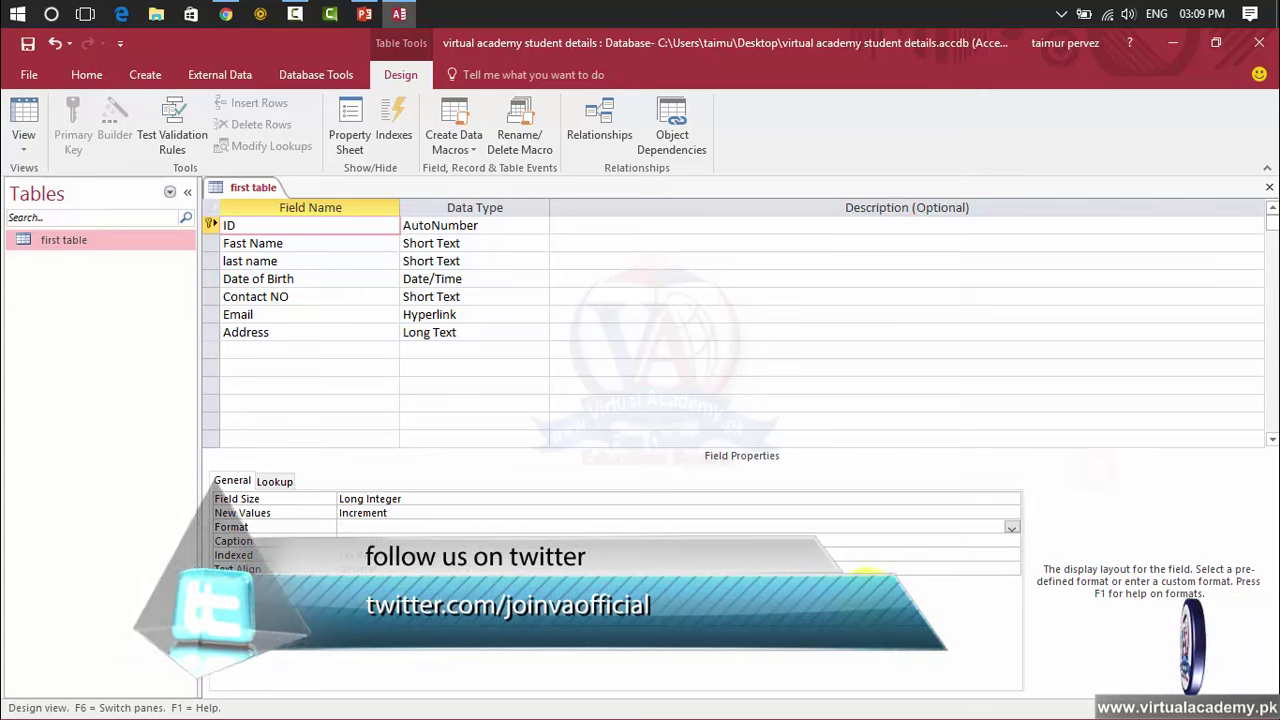
pyautogui.click(741, 555)
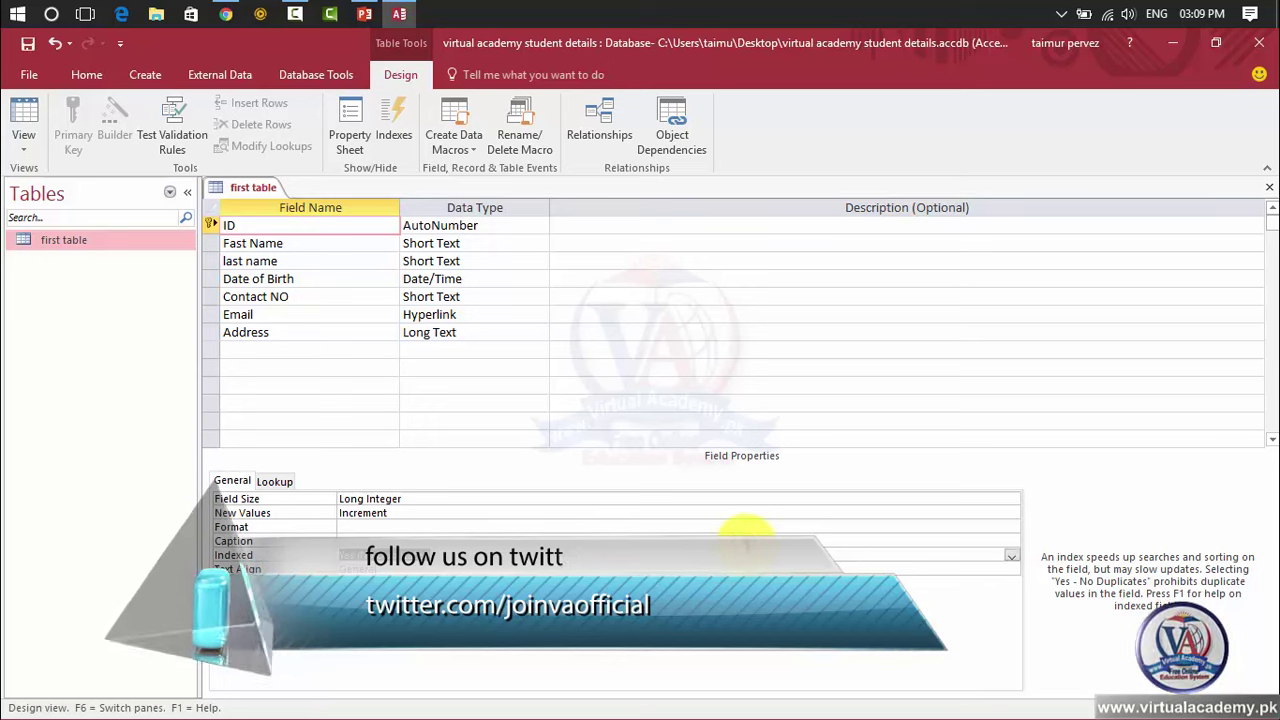
pyautogui.click(748, 543)
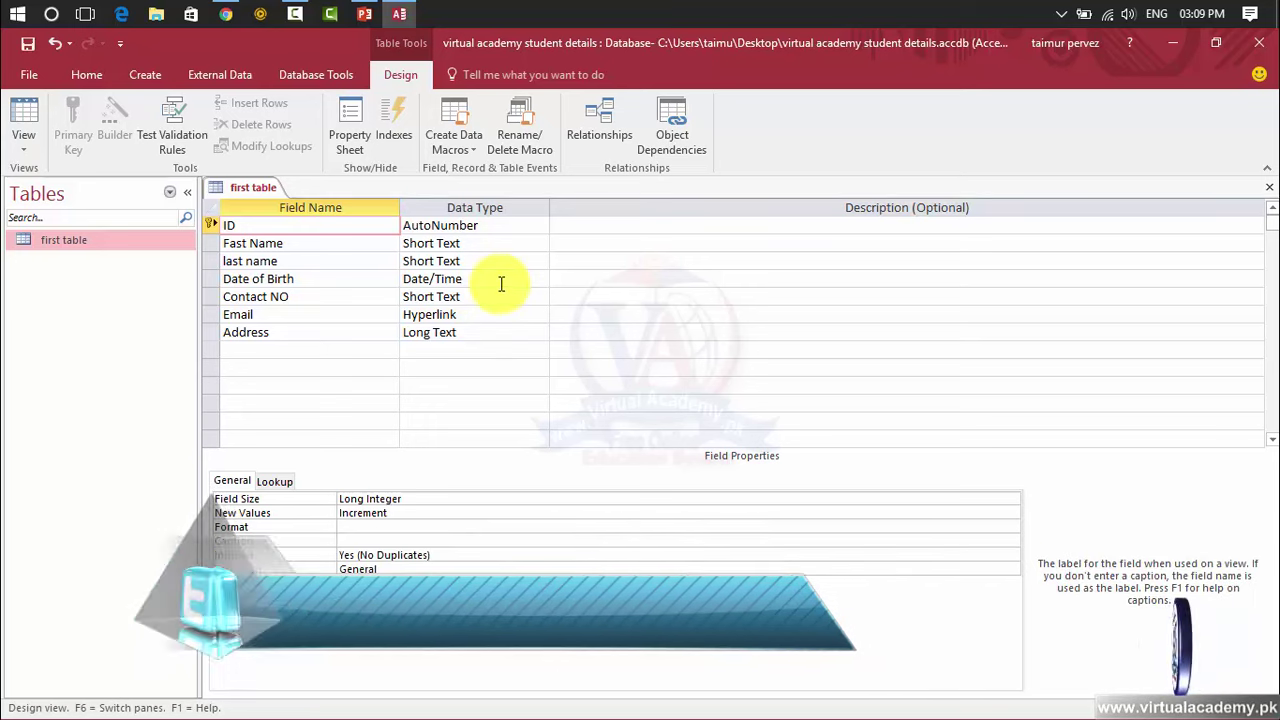
pyautogui.click(345, 242)
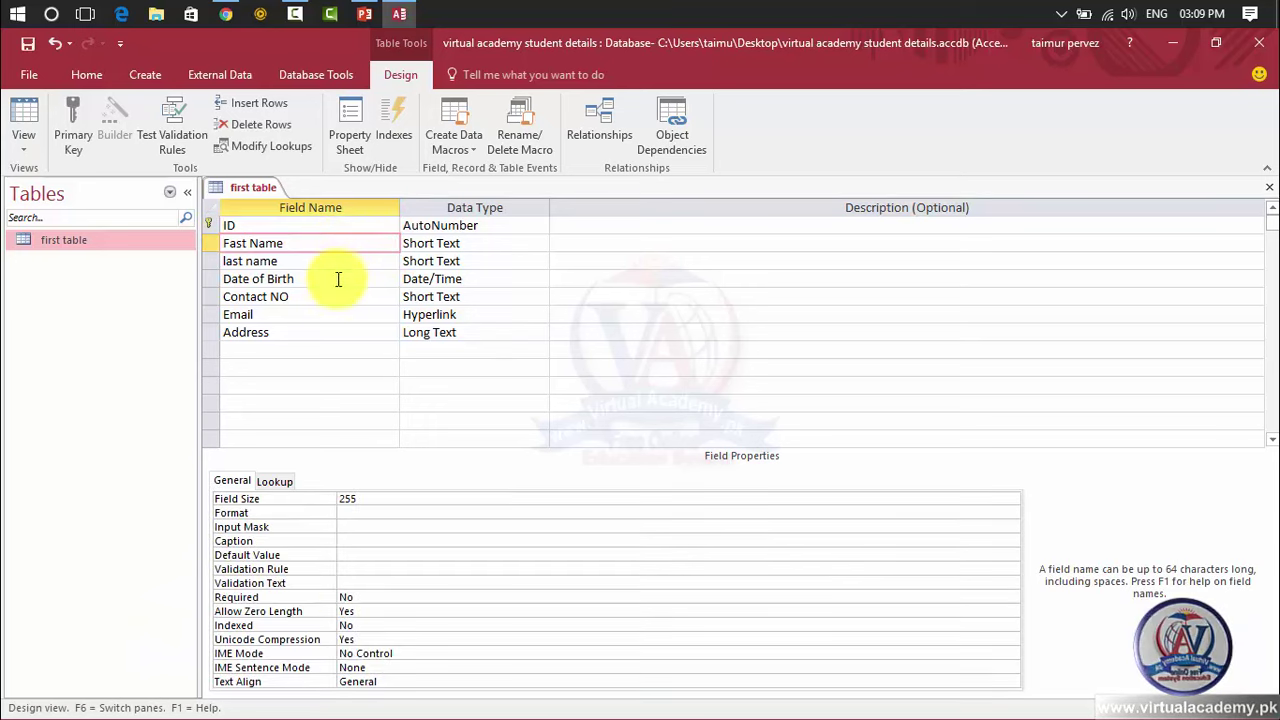
# Set the Date of Birth Format to Medium Date and launch the Input Mask builder
pyautogui.click(337, 278)
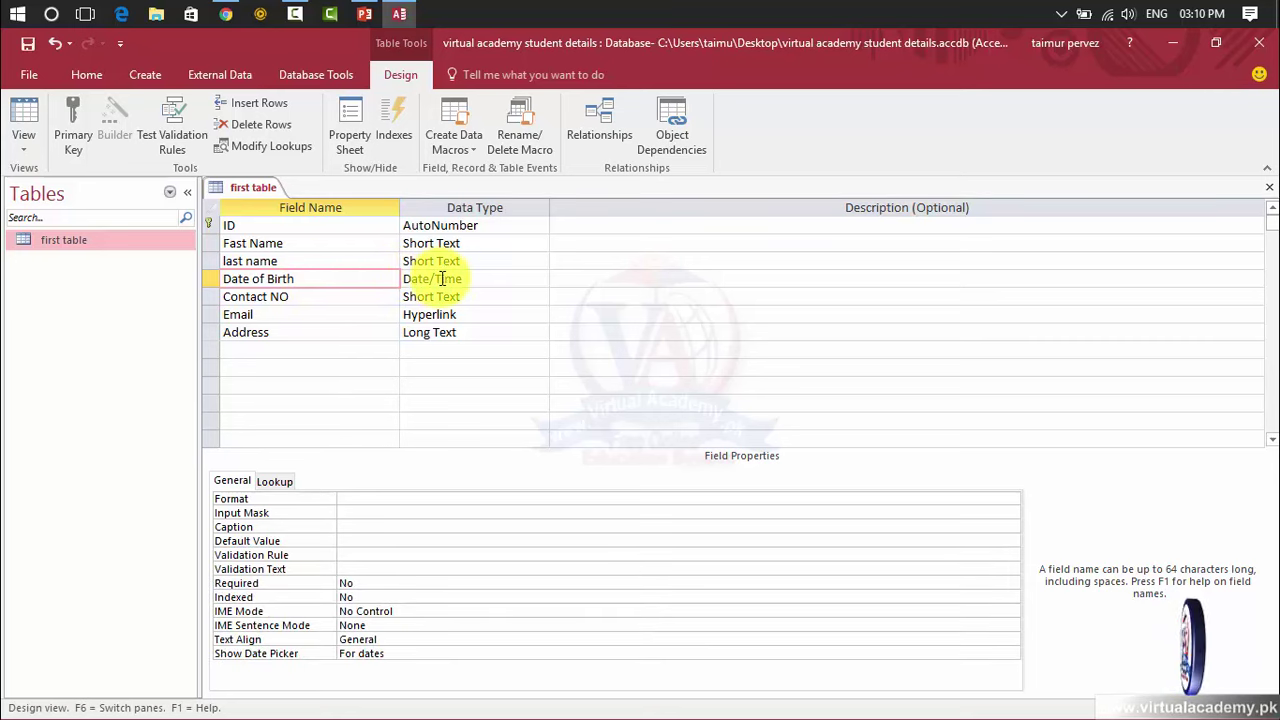
pyautogui.click(357, 498)
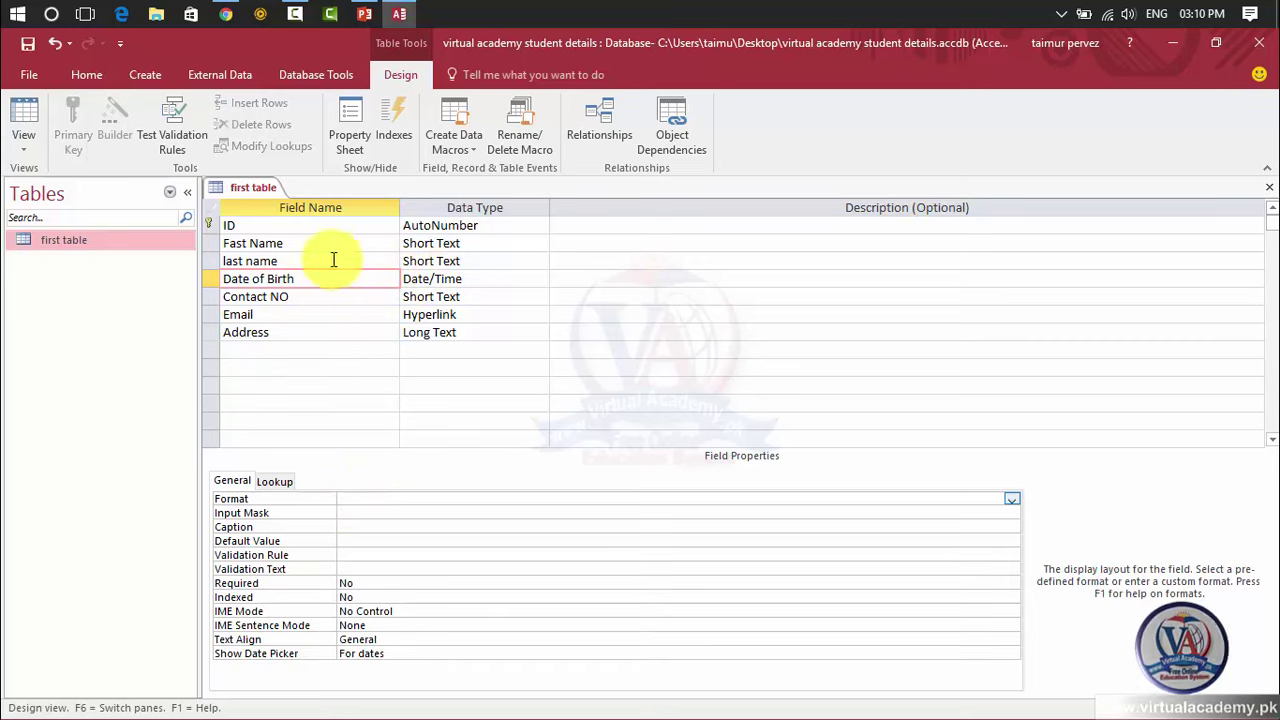
pyautogui.click(459, 271)
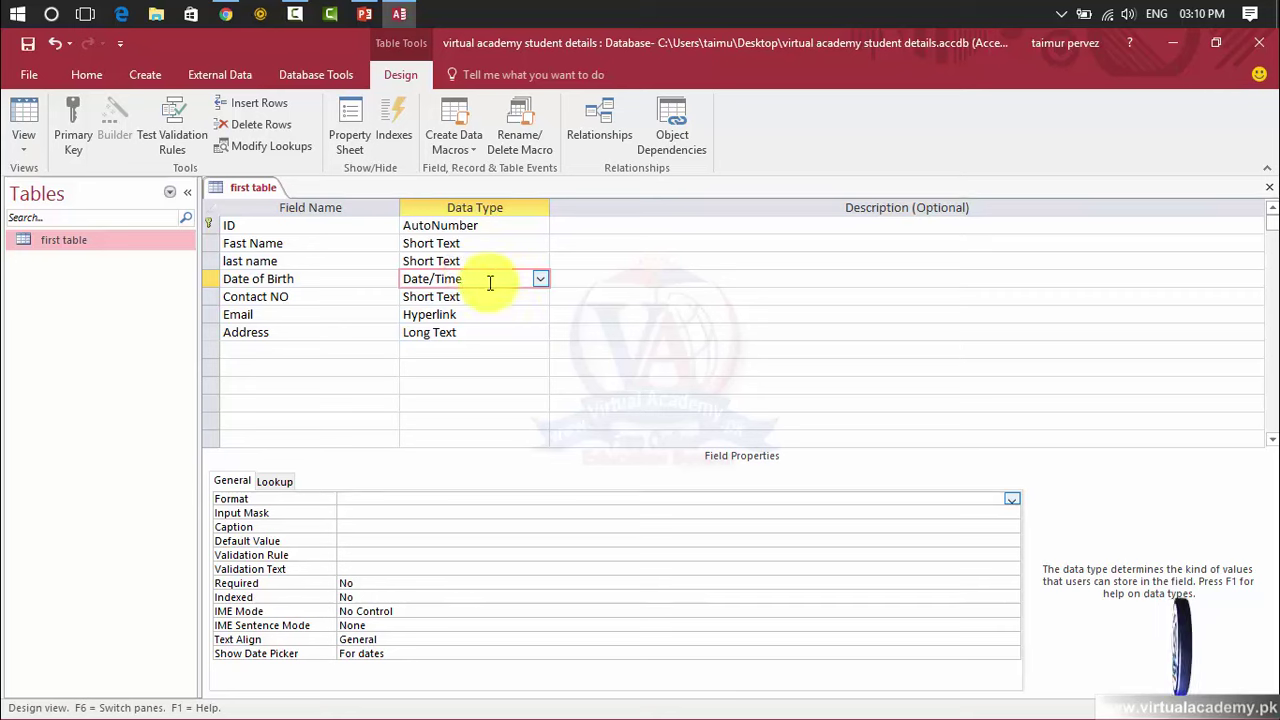
pyautogui.click(414, 494)
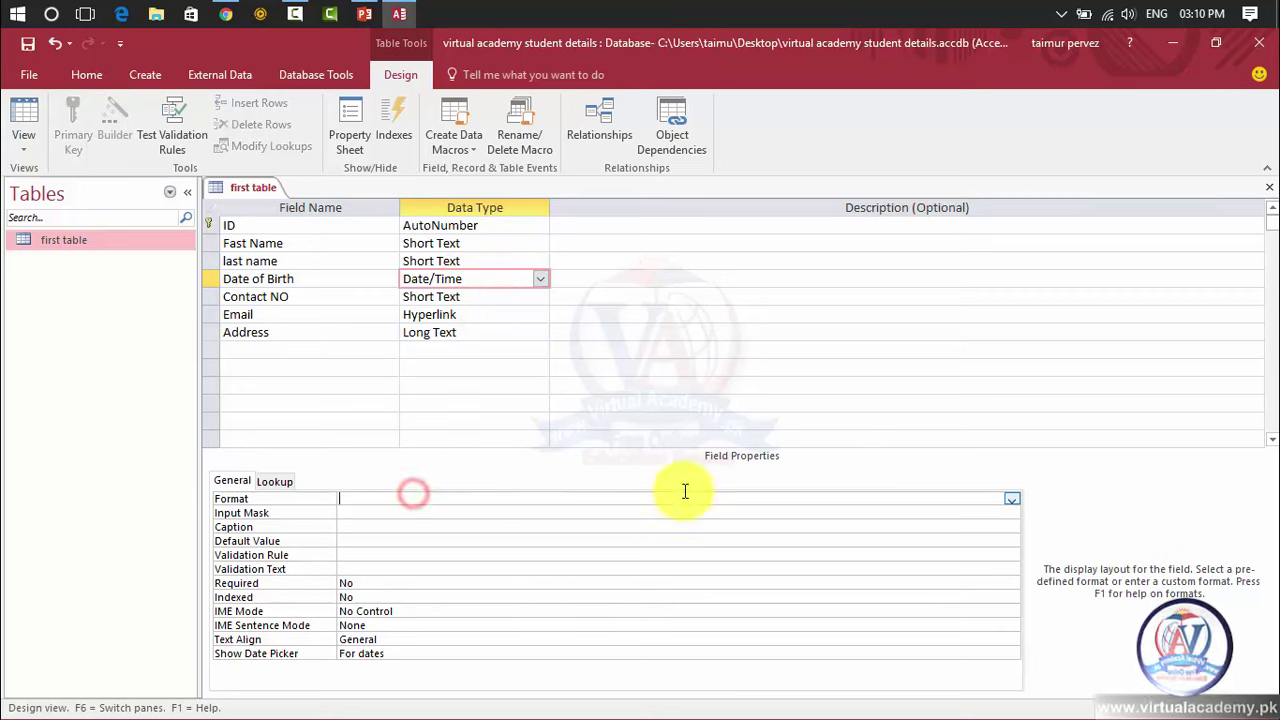
pyautogui.click(1010, 500)
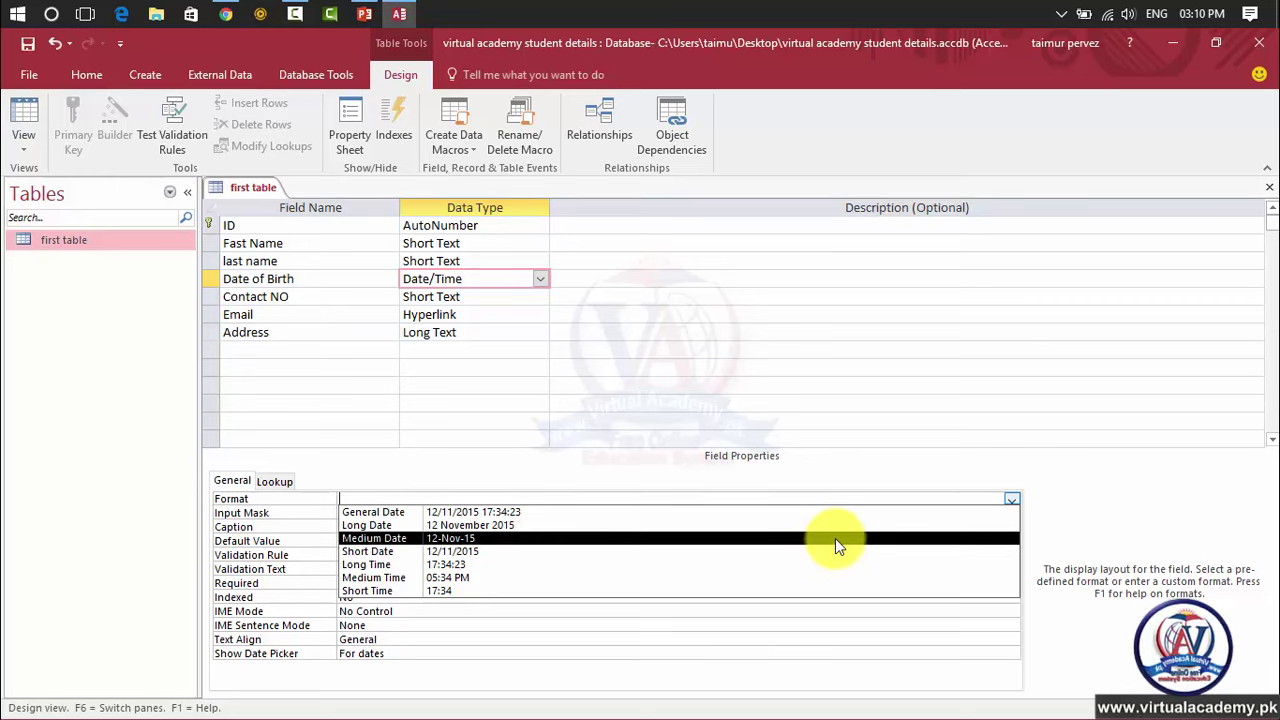
pyautogui.click(835, 538)
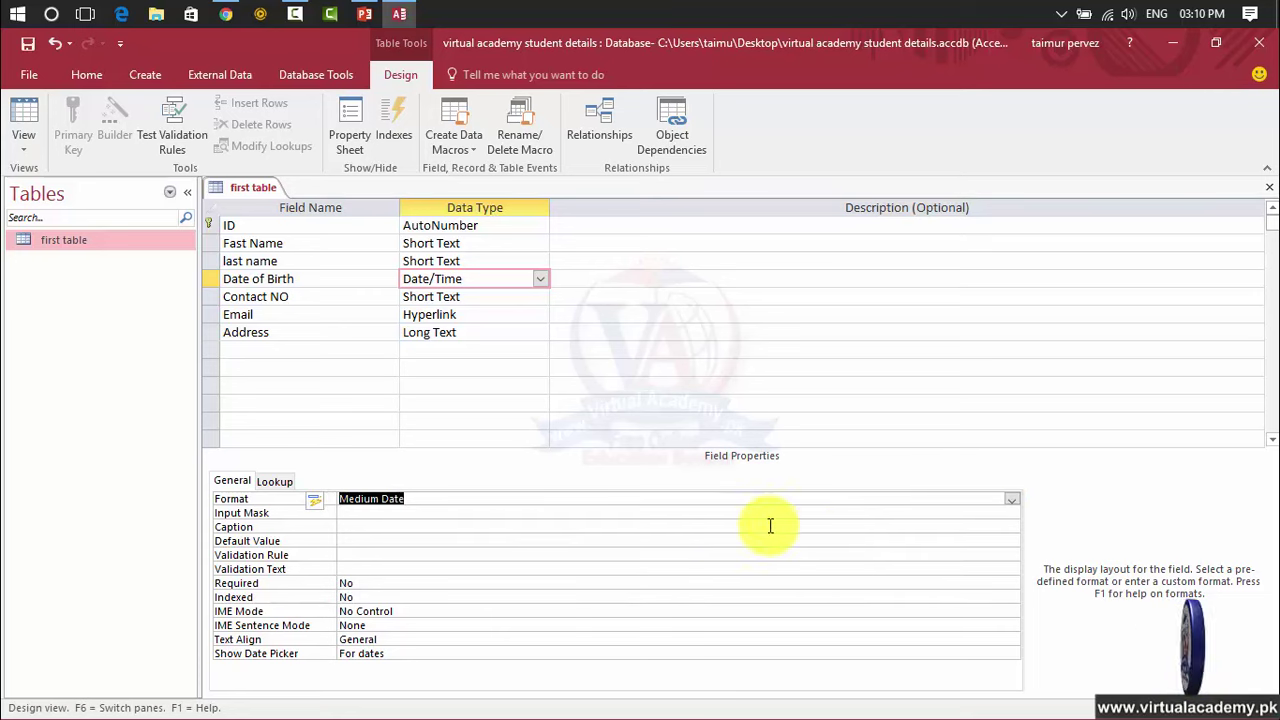
pyautogui.click(534, 514)
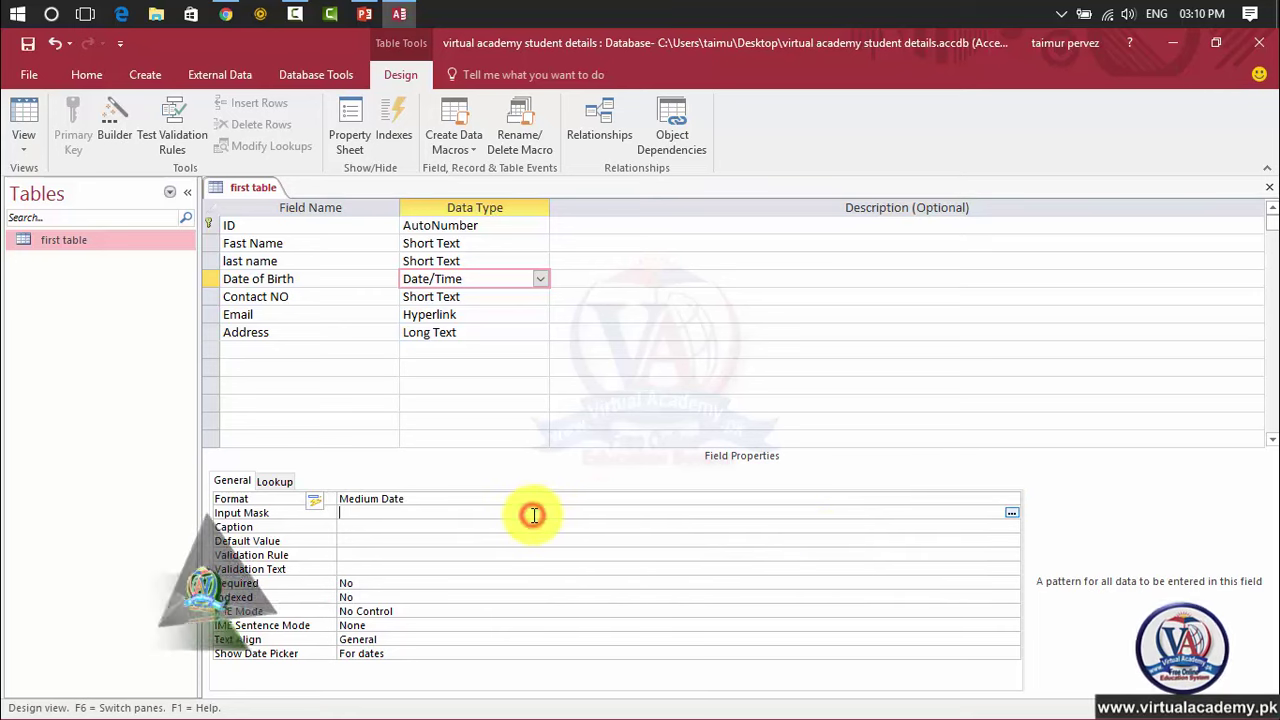
pyautogui.click(1011, 514)
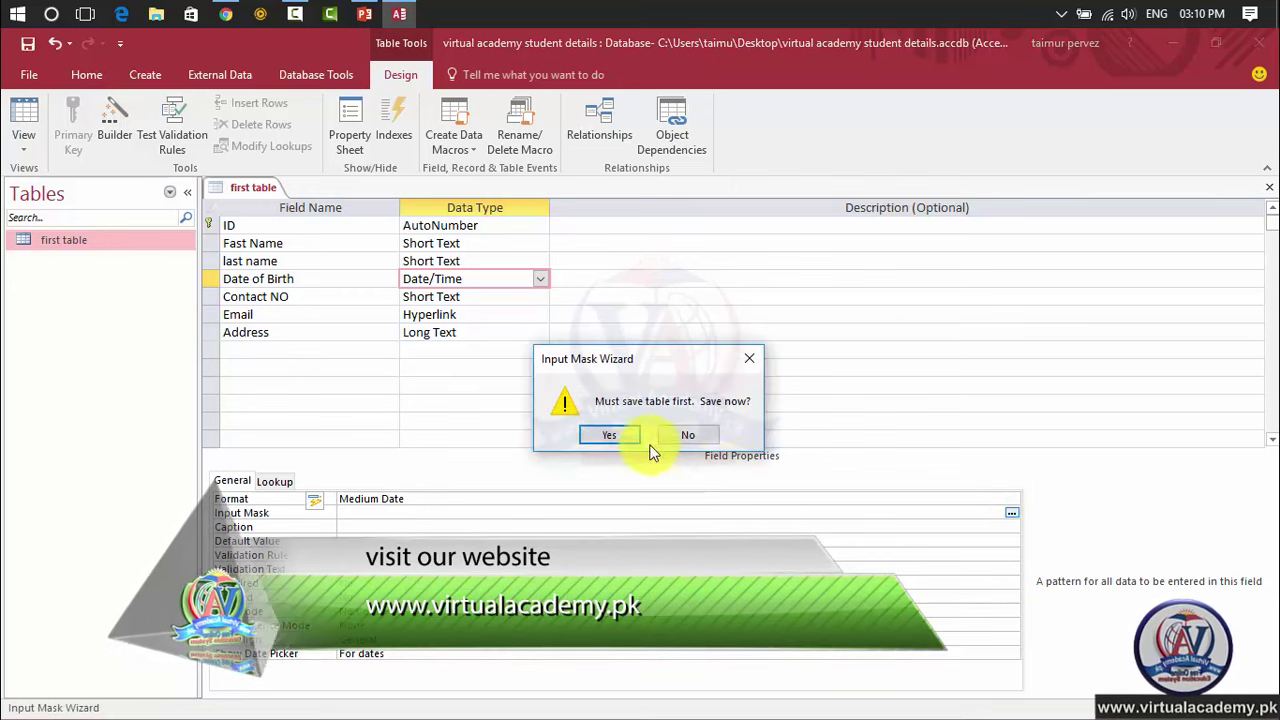
# Save the table and preview the Short Date, Short Time, Medium Time and Medium Date masks
pyautogui.click(612, 434)
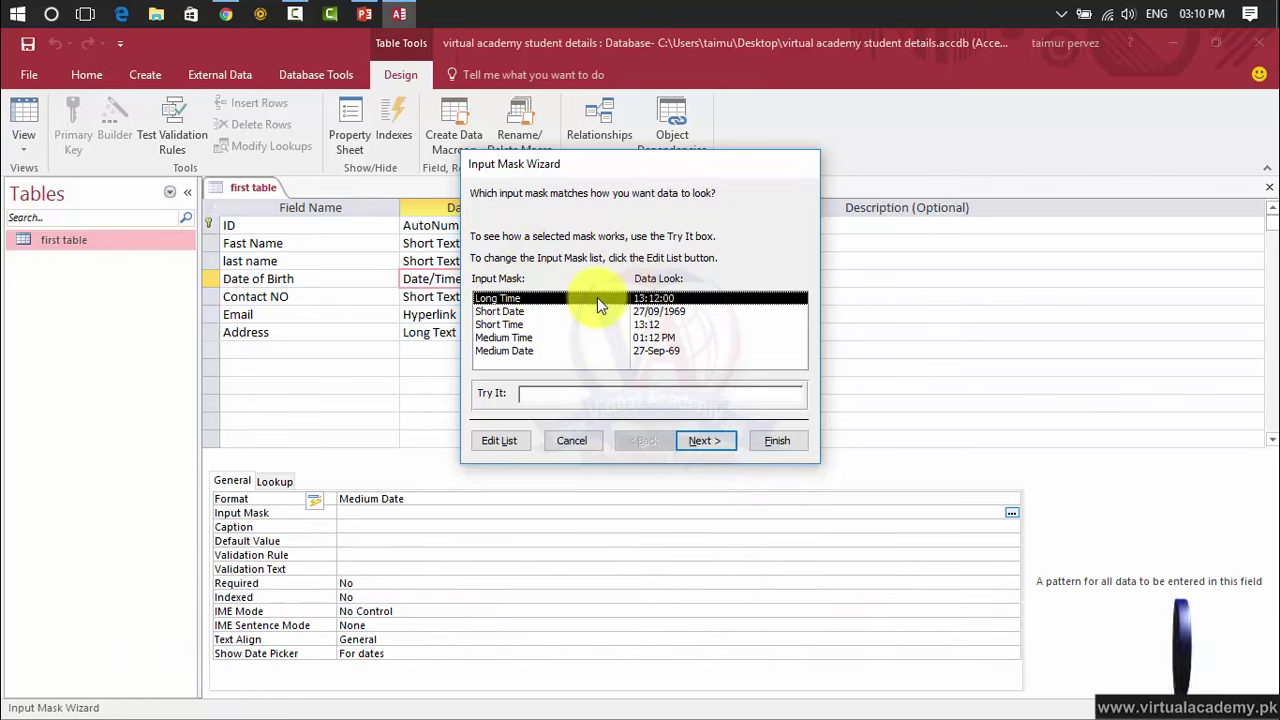
pyautogui.click(517, 312)
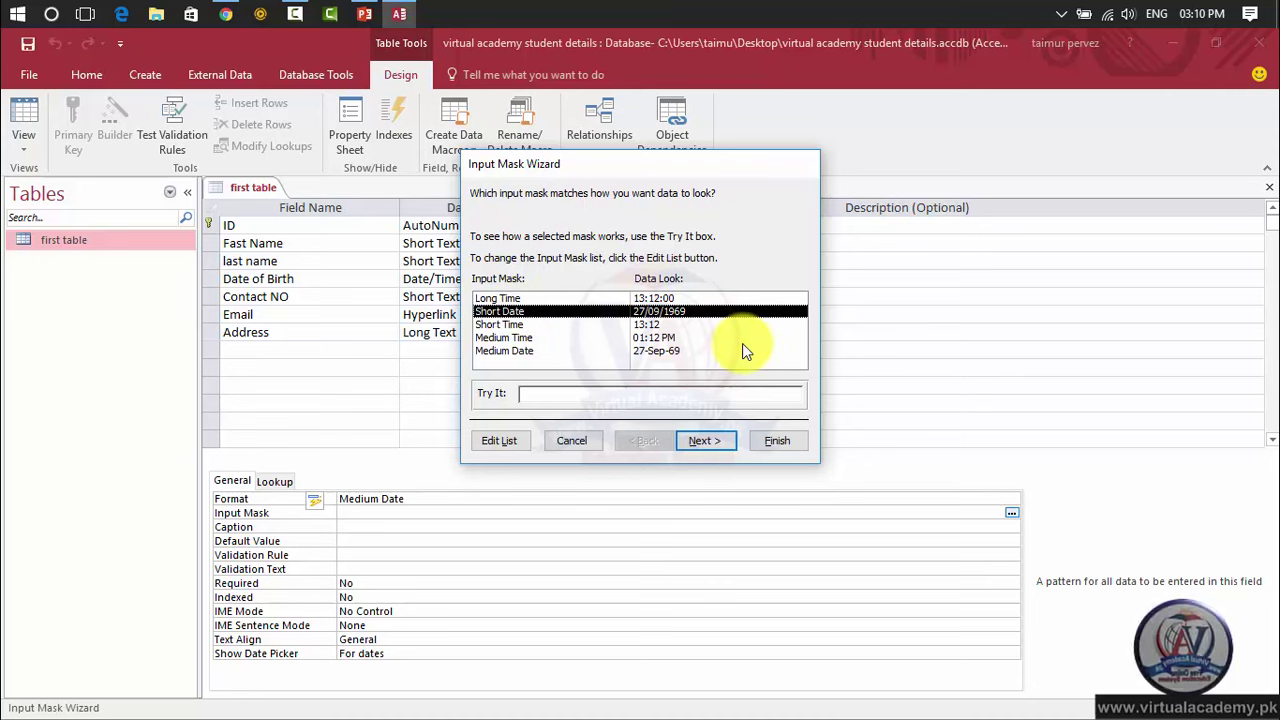
pyautogui.click(536, 322)
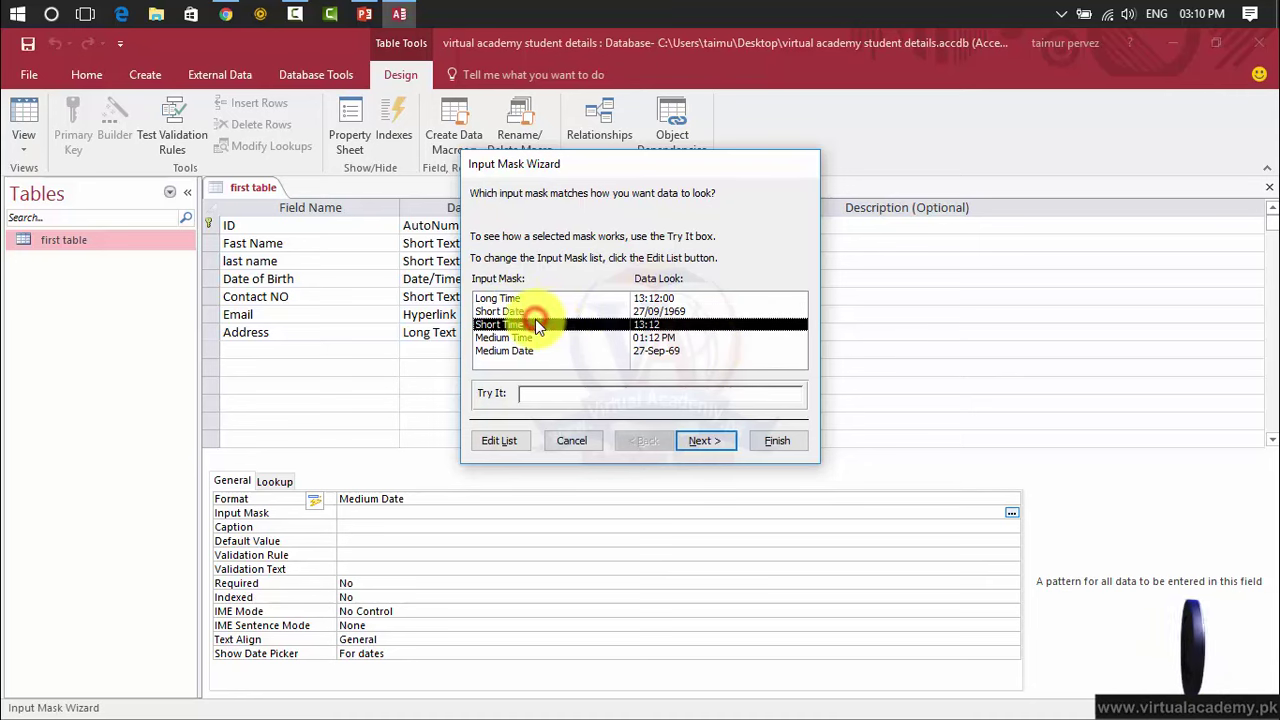
pyautogui.click(615, 339)
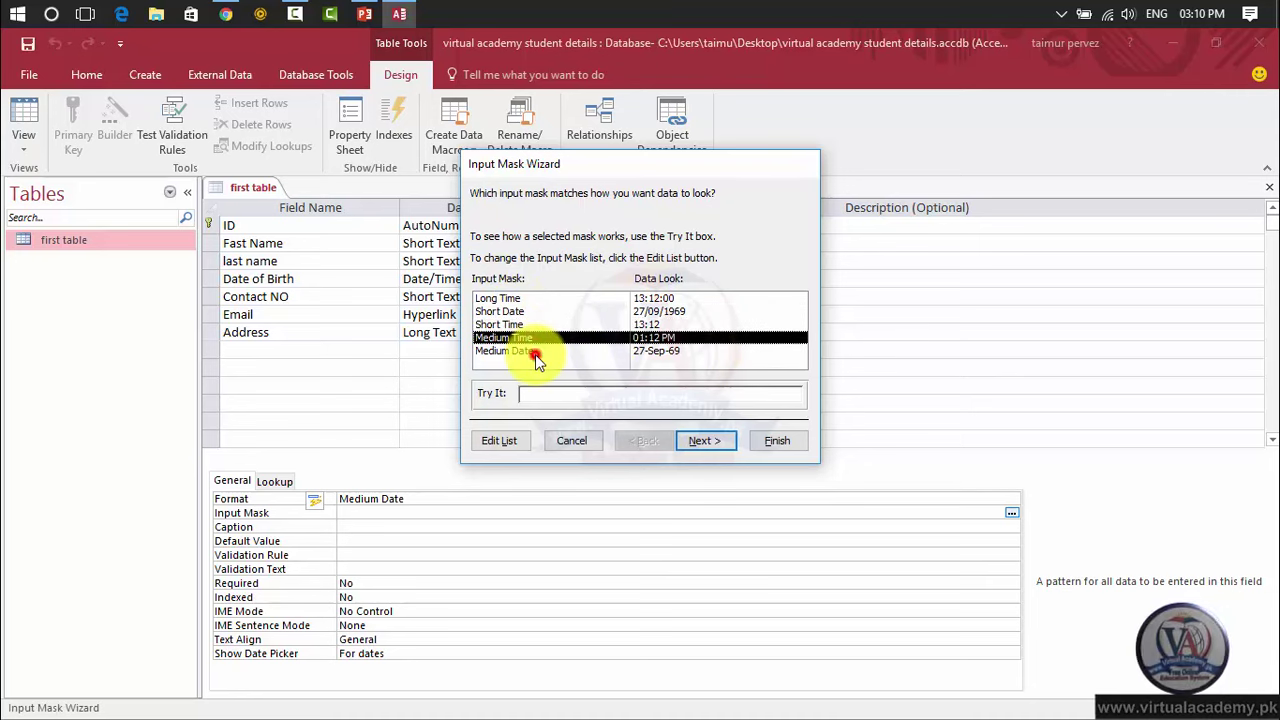
pyautogui.click(614, 353)
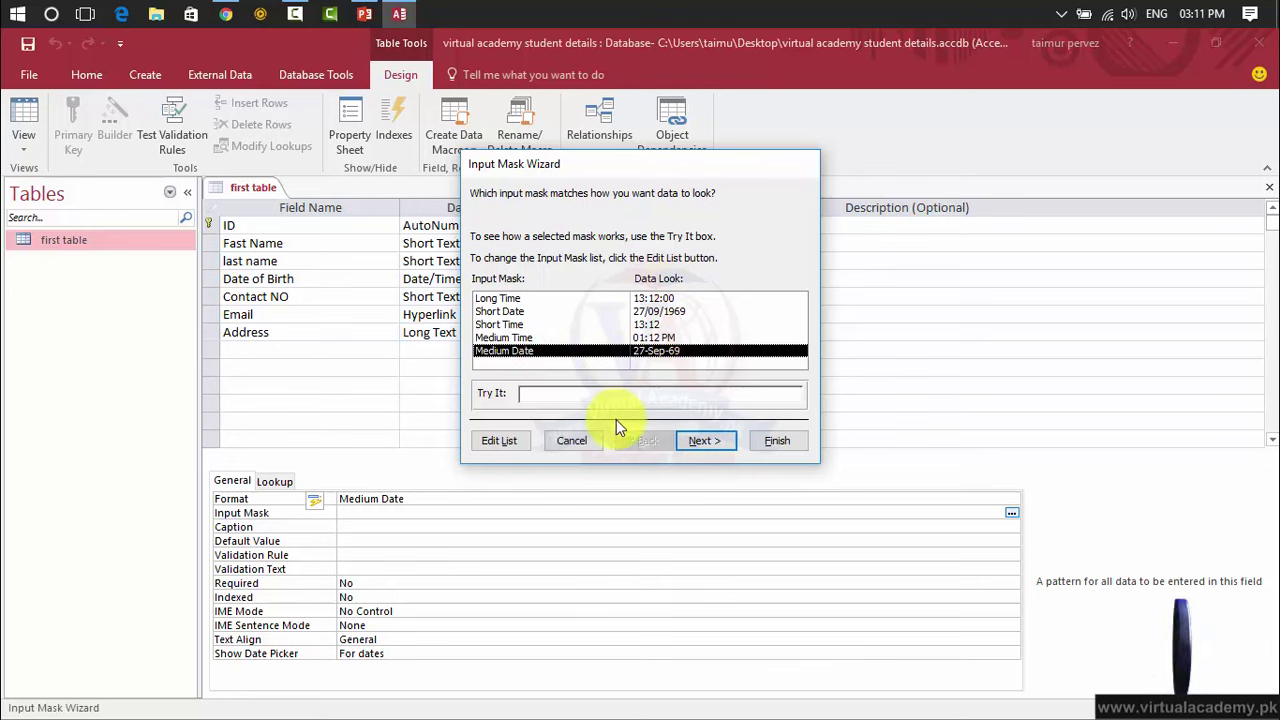
pyautogui.click(706, 441)
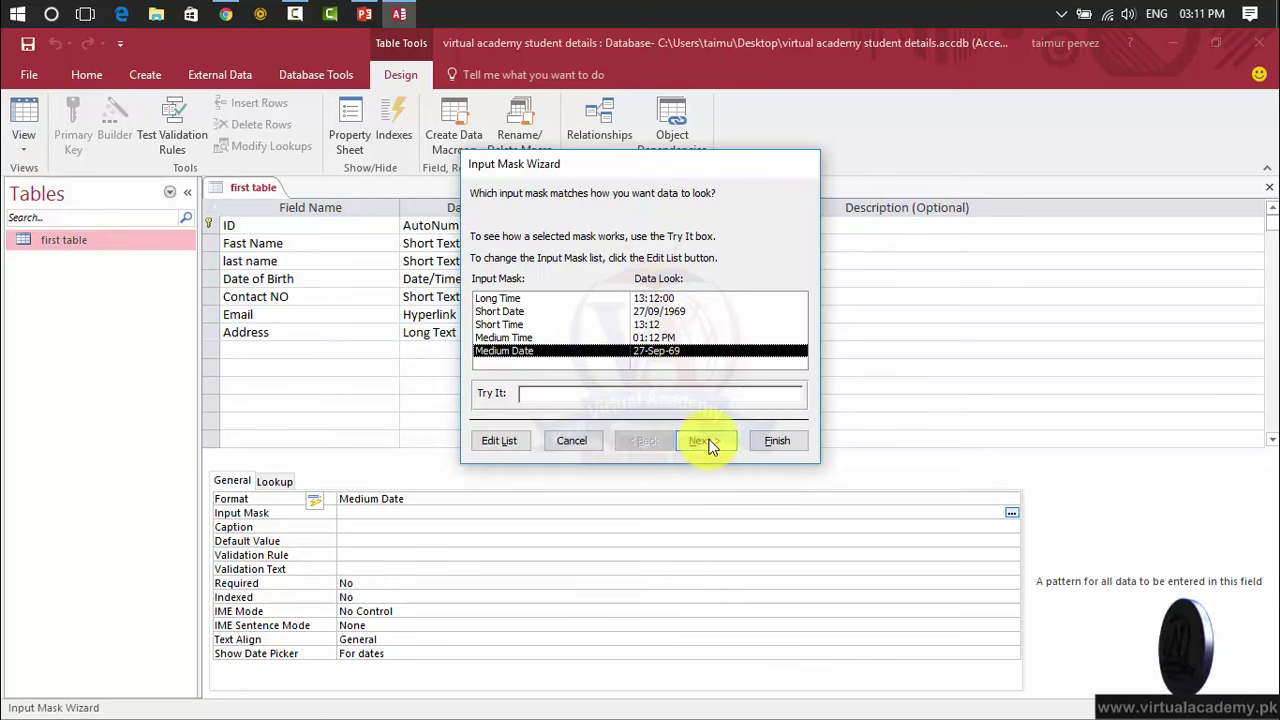
# Open and close the mask Edit List, step through Short Date, then cancel the wizard
pyautogui.click(507, 441)
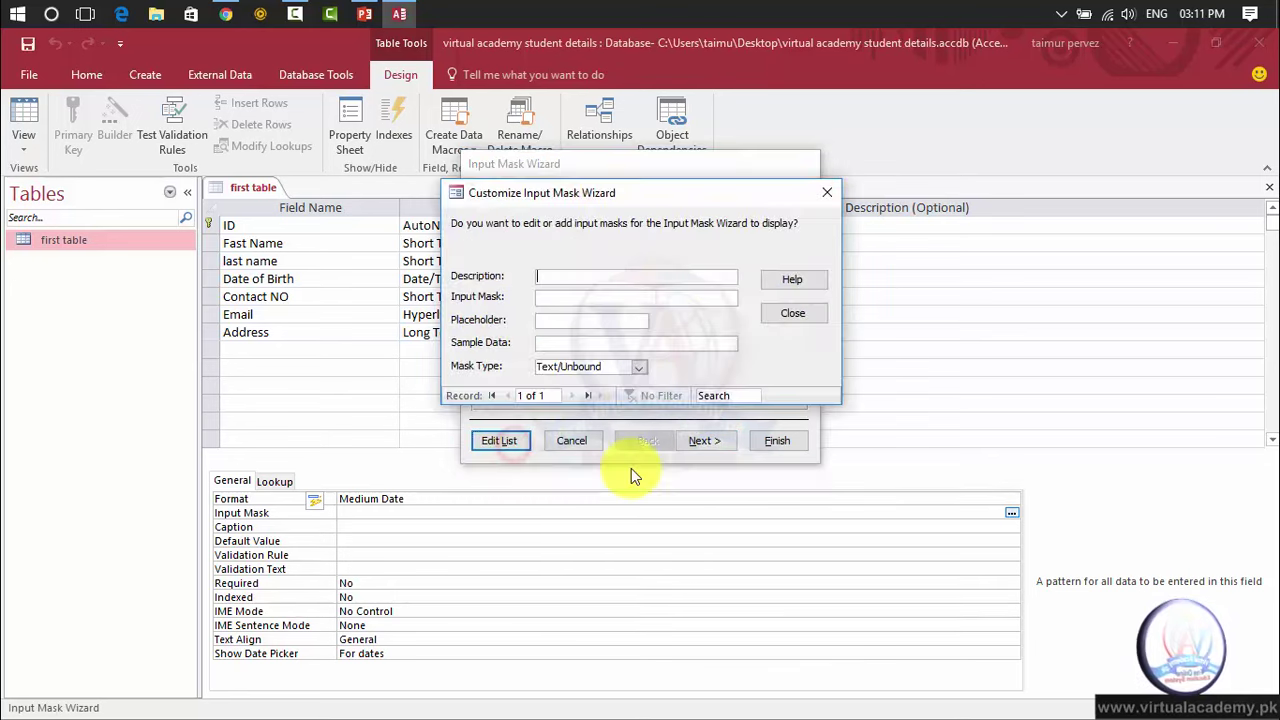
pyautogui.click(555, 323)
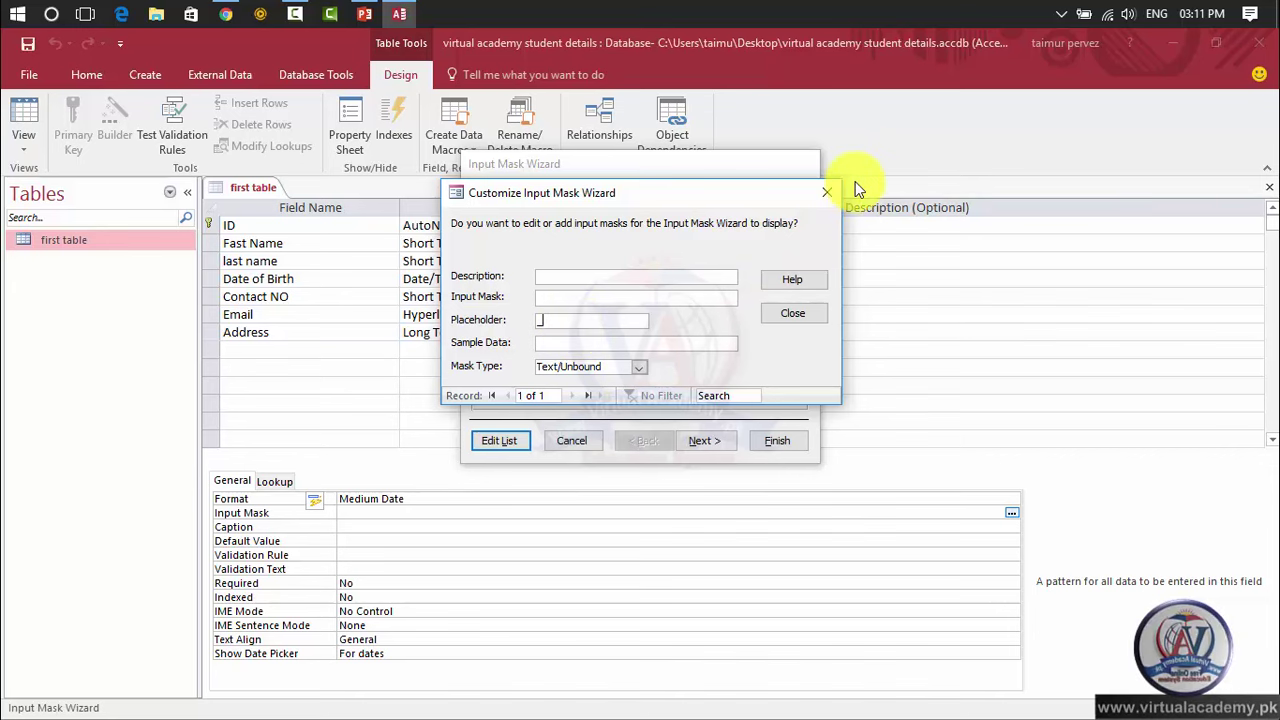
pyautogui.click(830, 190)
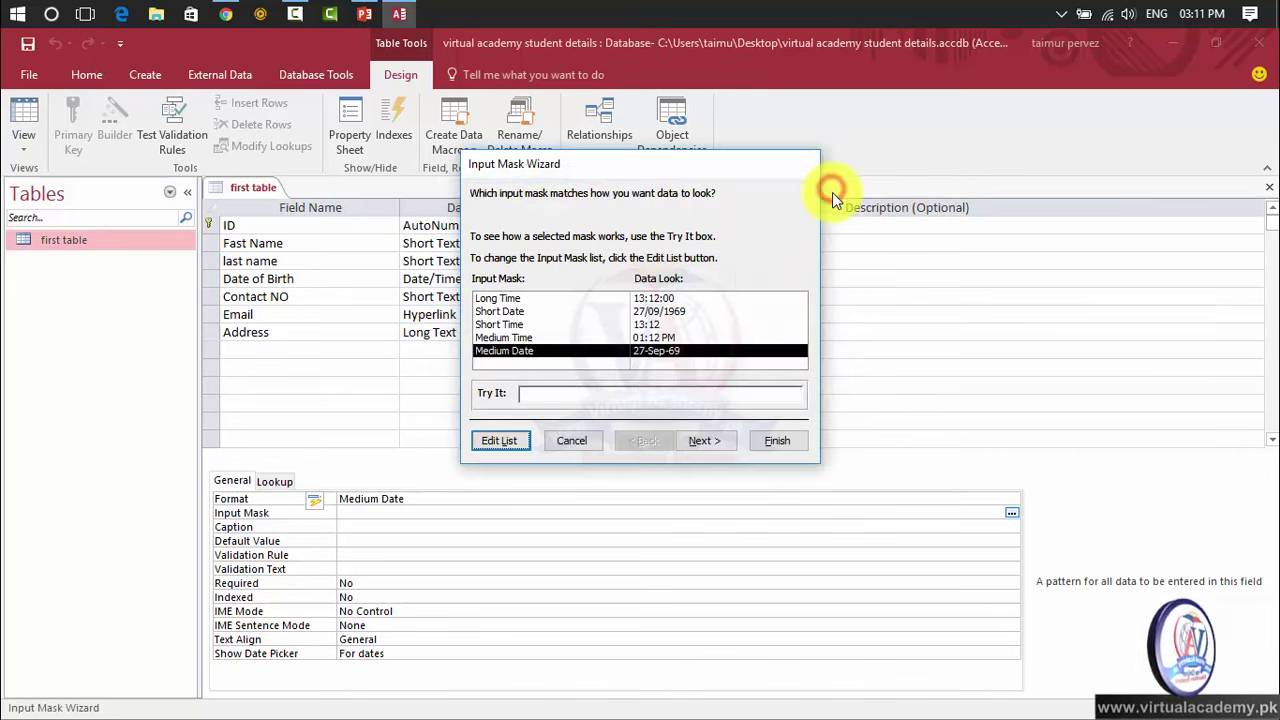
pyautogui.click(532, 312)
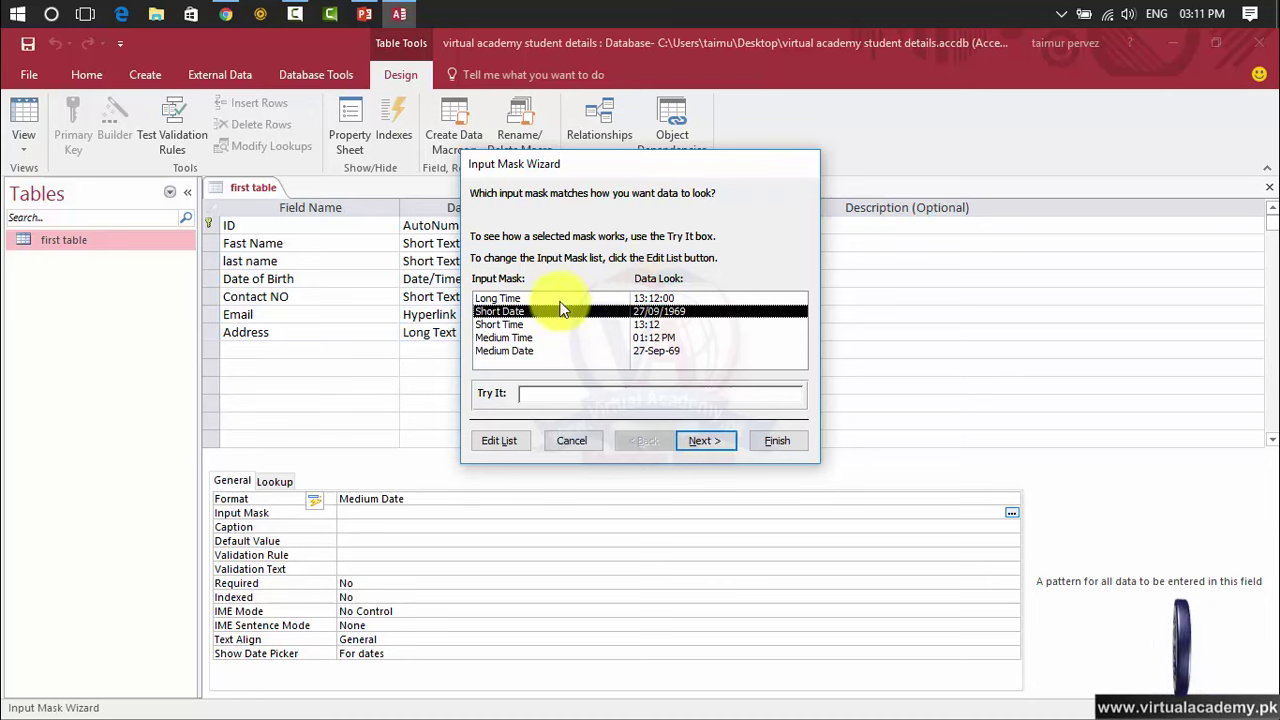
pyautogui.click(682, 444)
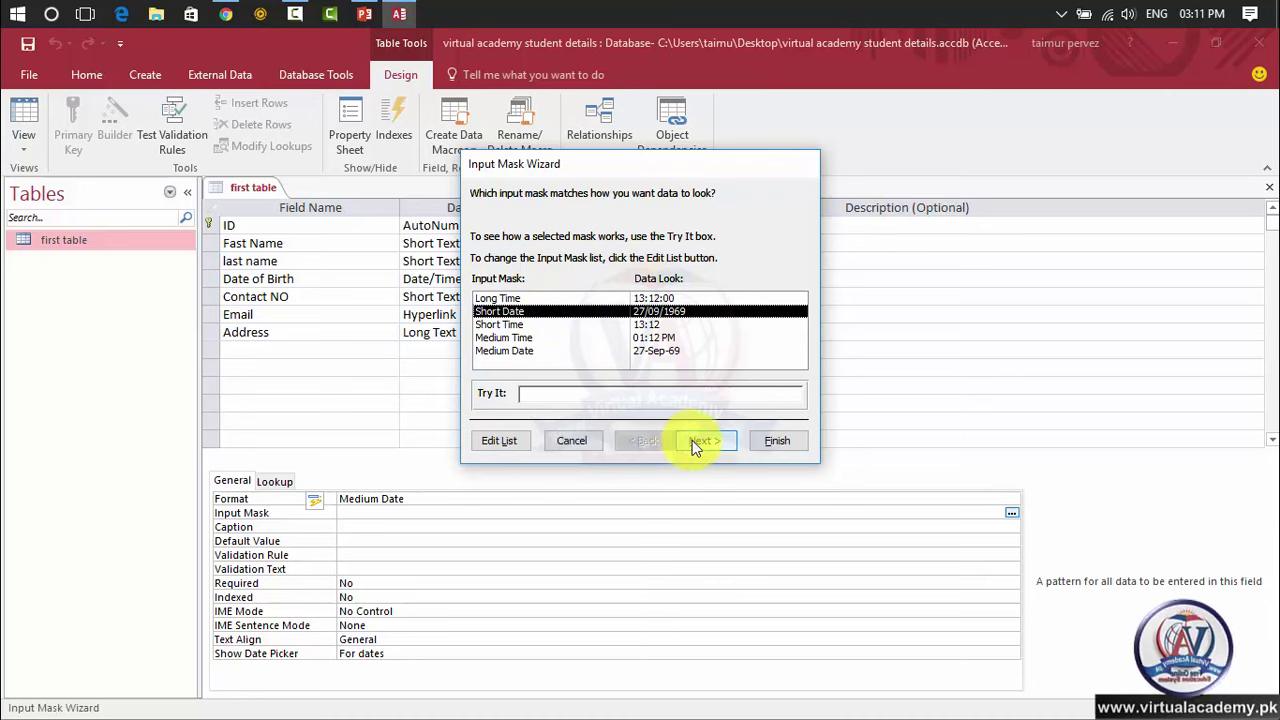
pyautogui.click(776, 444)
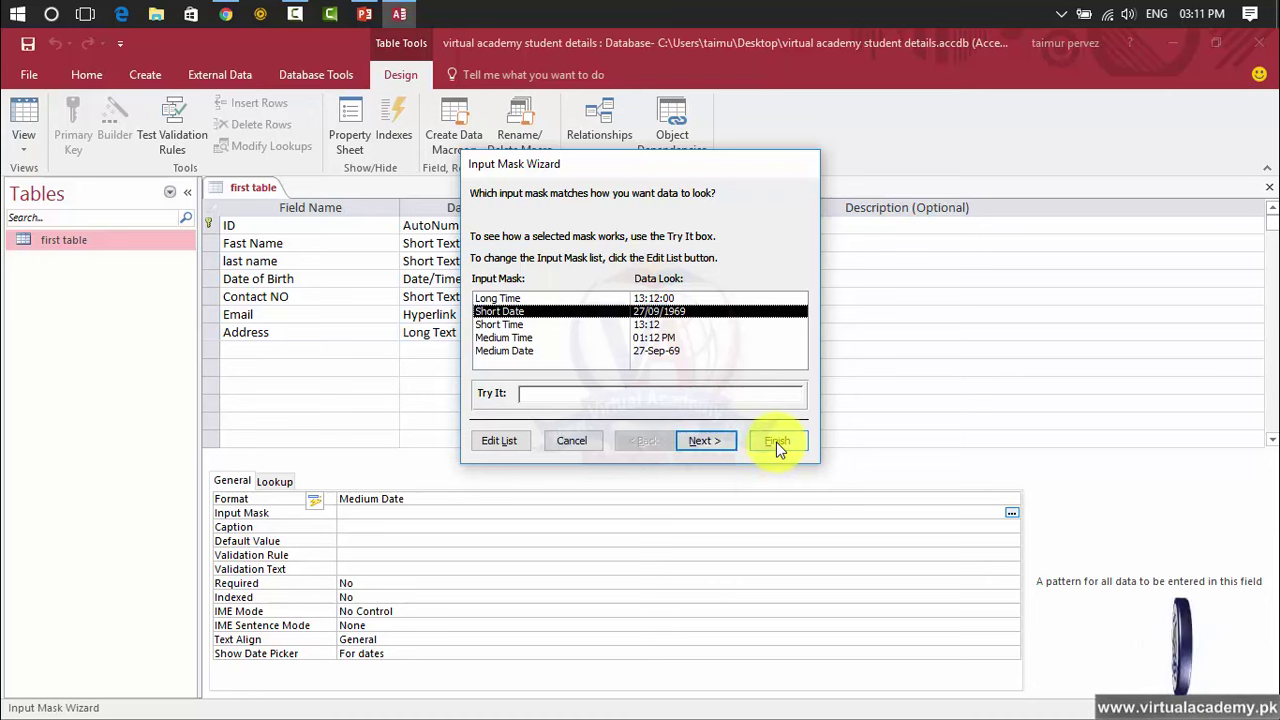
pyautogui.click(548, 443)
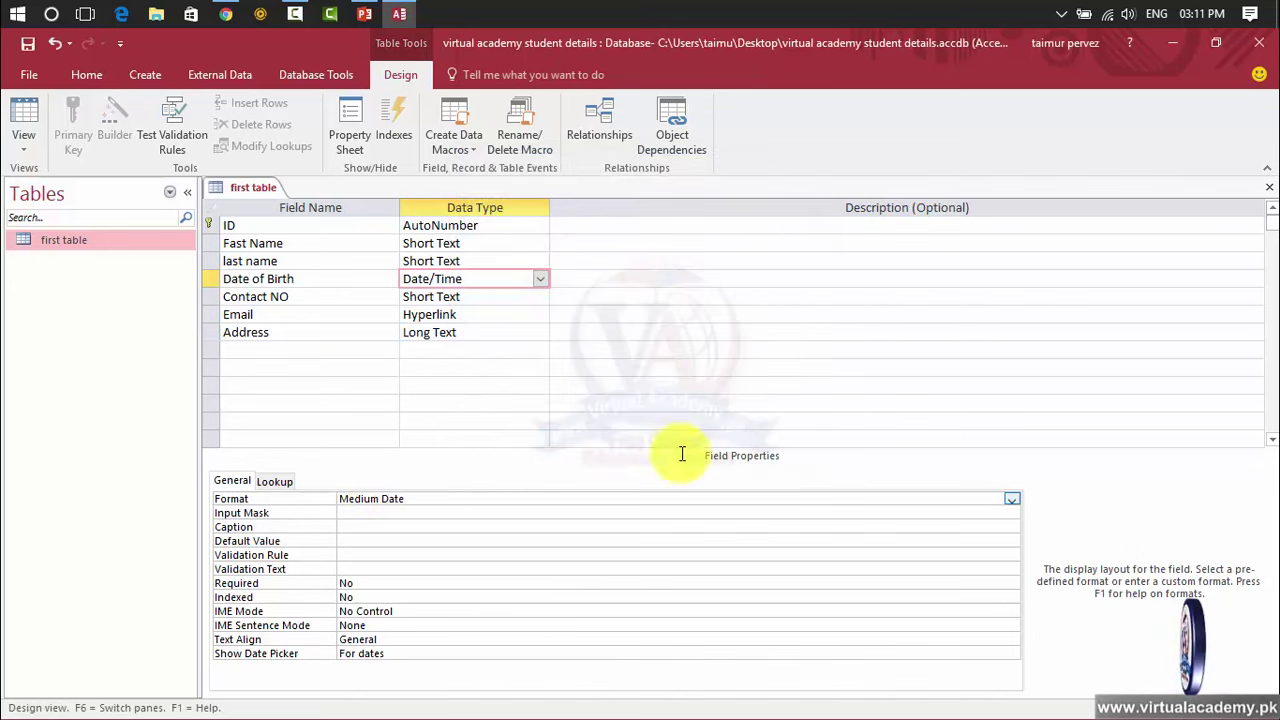
# Pick Short Date from the Date of Birth Format list in place of Medium Date
pyautogui.click(1012, 499)
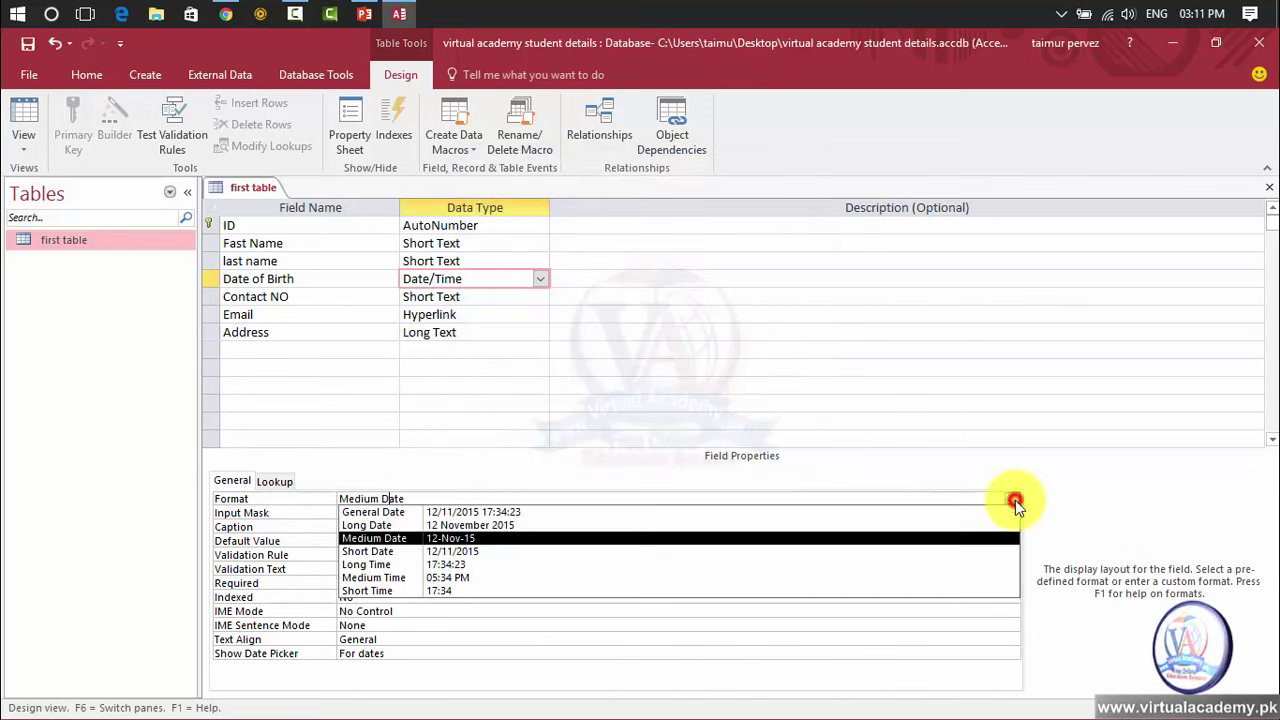
pyautogui.click(639, 551)
pyautogui.click(412, 513)
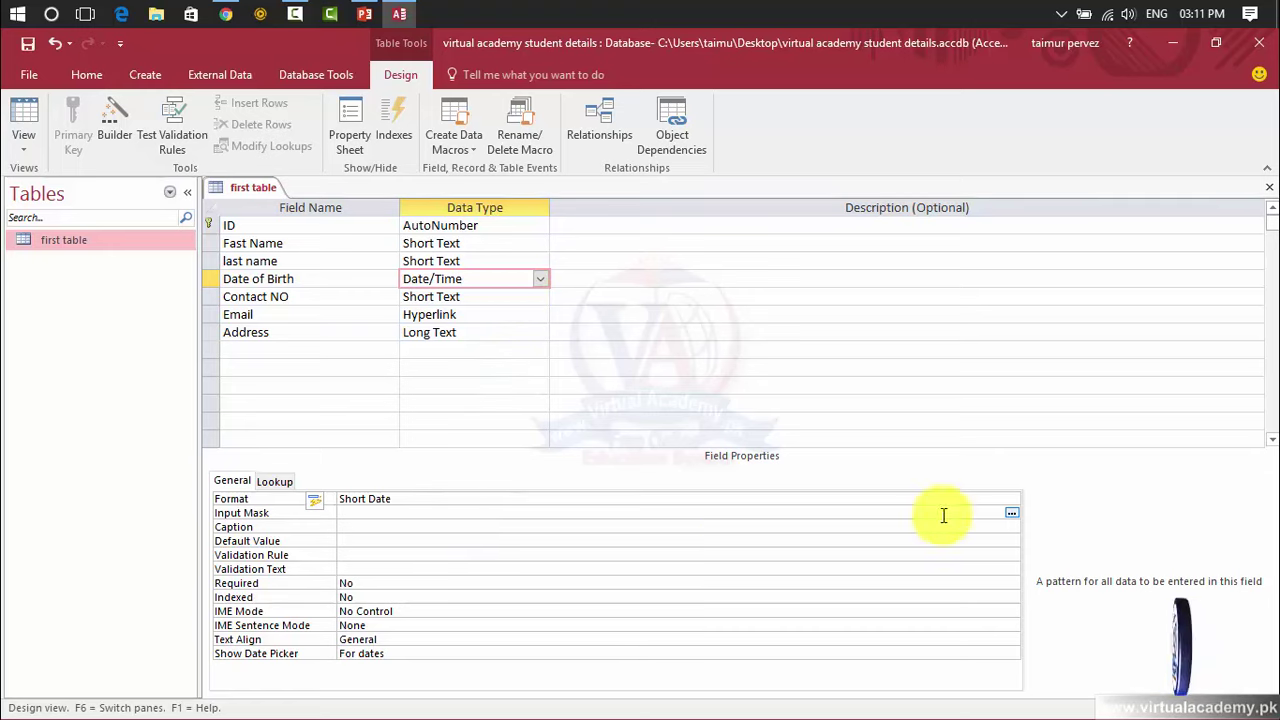
# Save the table, choose the Short Date mask and inspect its 00/00/0000 pattern
pyautogui.click(1010, 513)
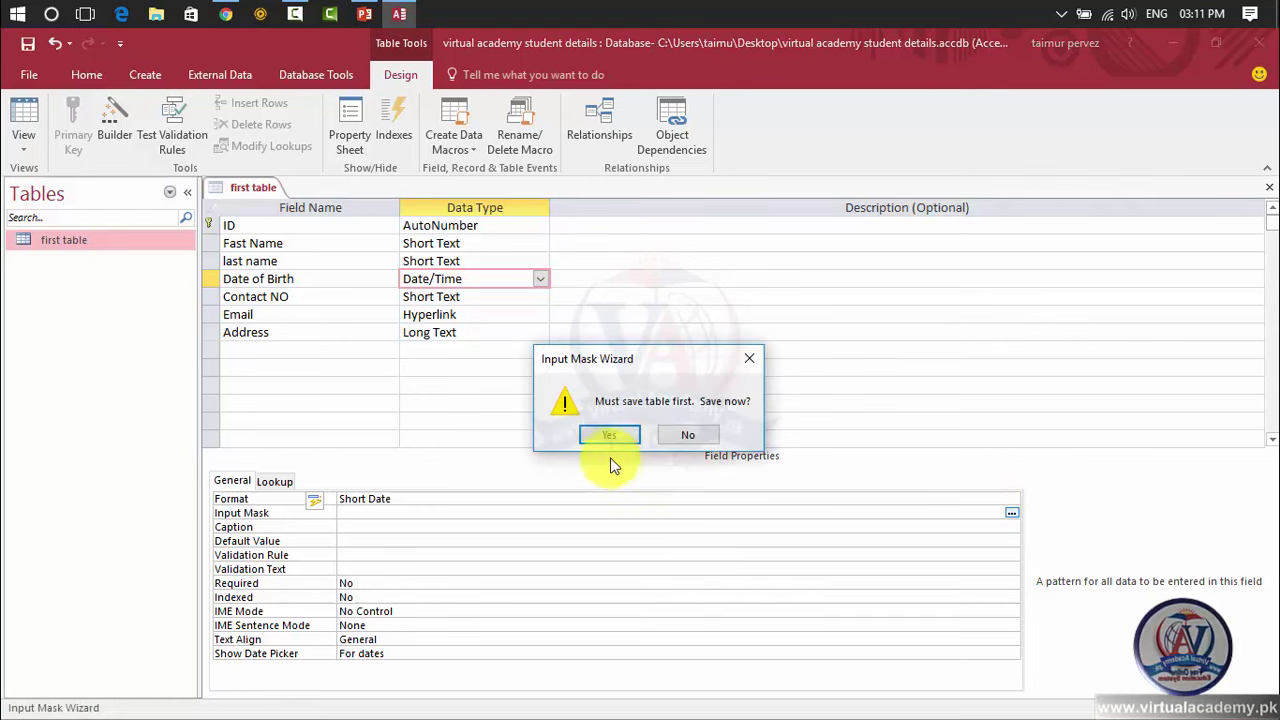
pyautogui.click(607, 436)
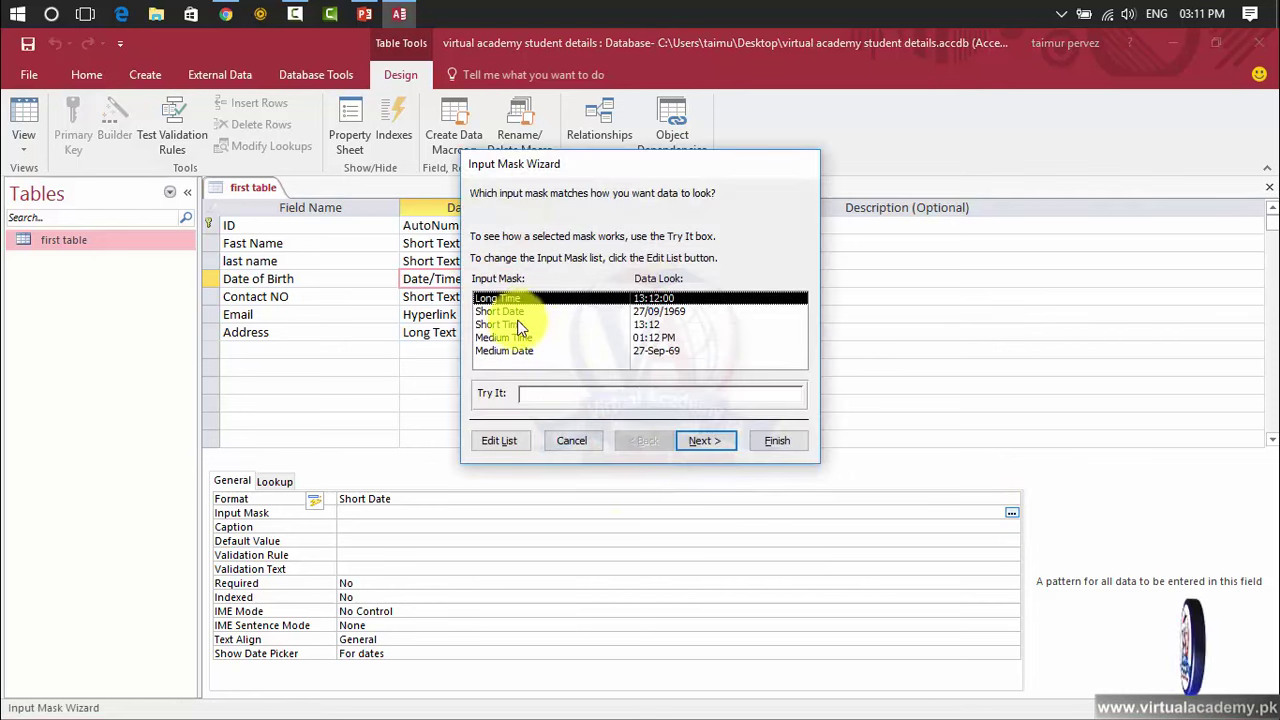
pyautogui.click(704, 441)
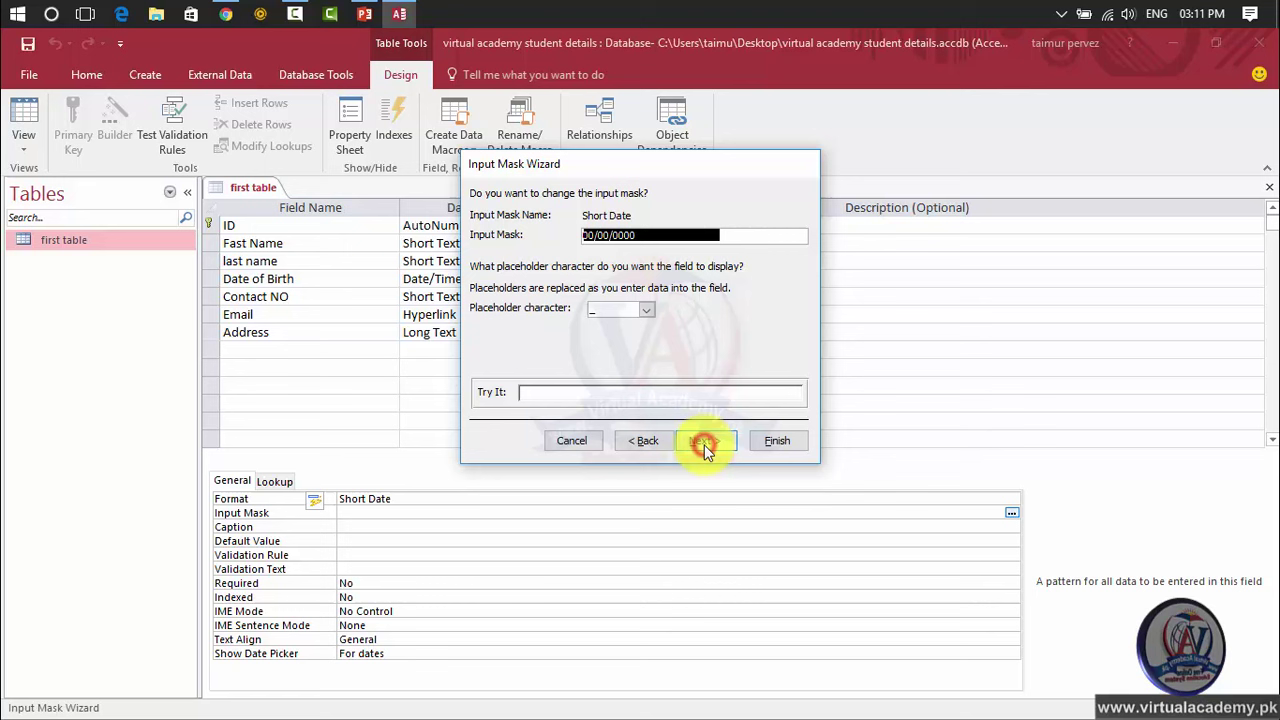
pyautogui.click(590, 235)
pyautogui.moveTo(643, 234); pyautogui.dragTo(616, 235)
pyautogui.click(598, 235)
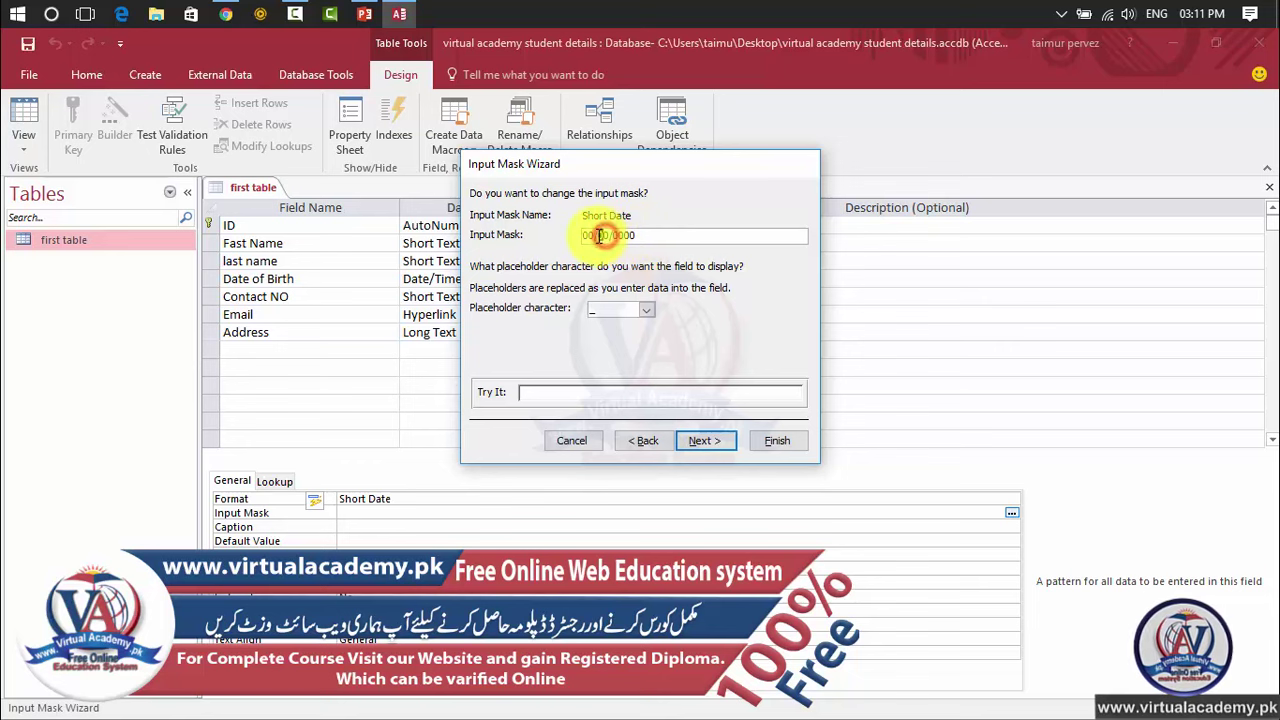
pyautogui.click(718, 446)
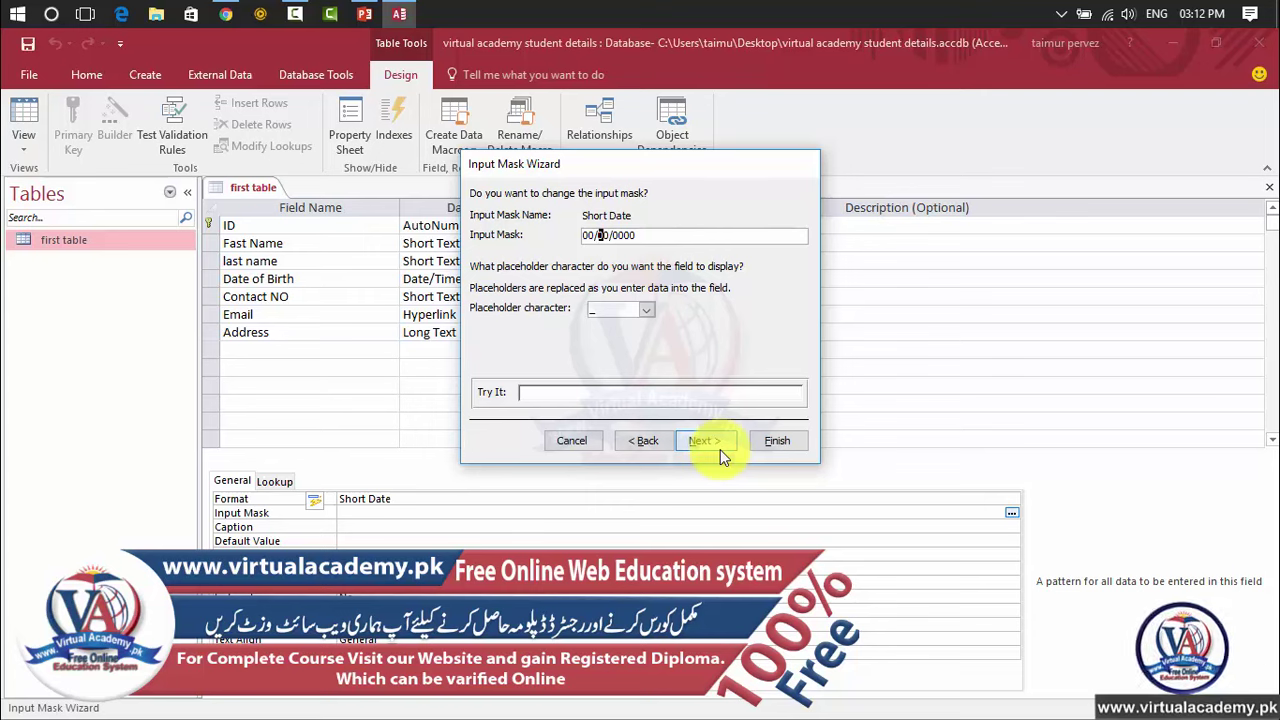
# Pick the placeholder character and finish, applying input mask 00/00/0000;0;_ to Date of Birth
pyautogui.click(656, 313)
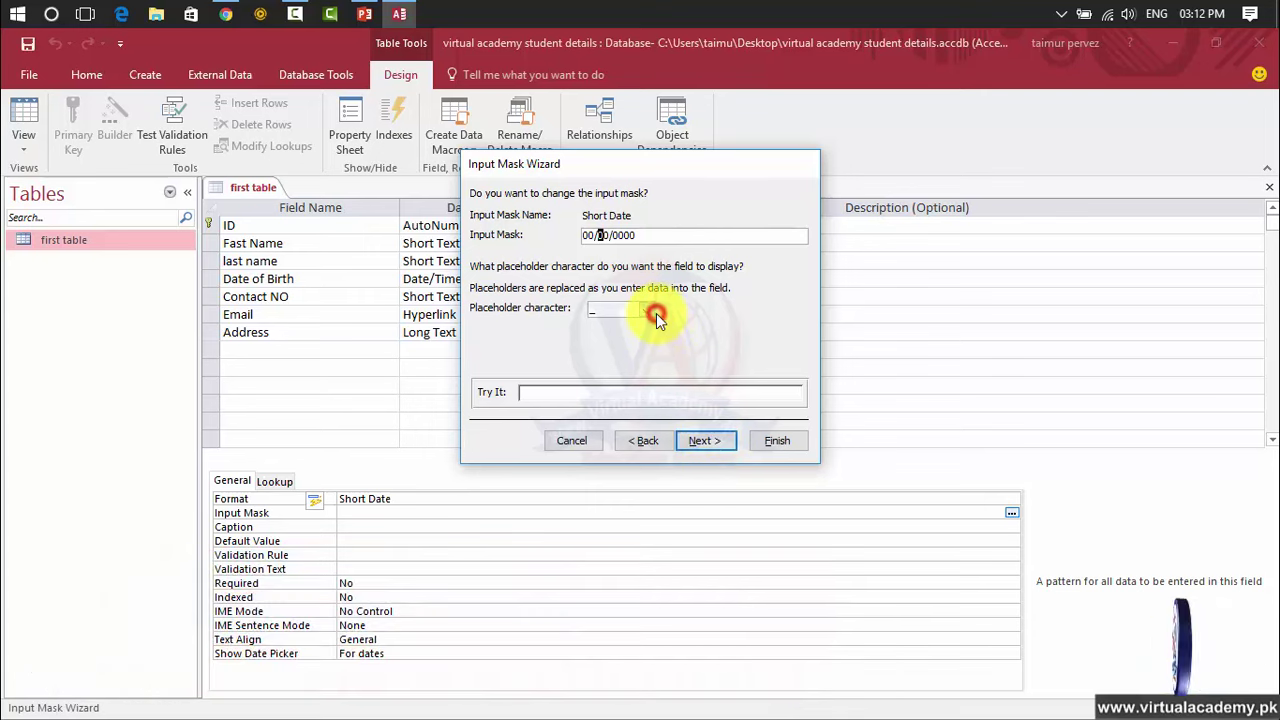
pyautogui.click(646, 312)
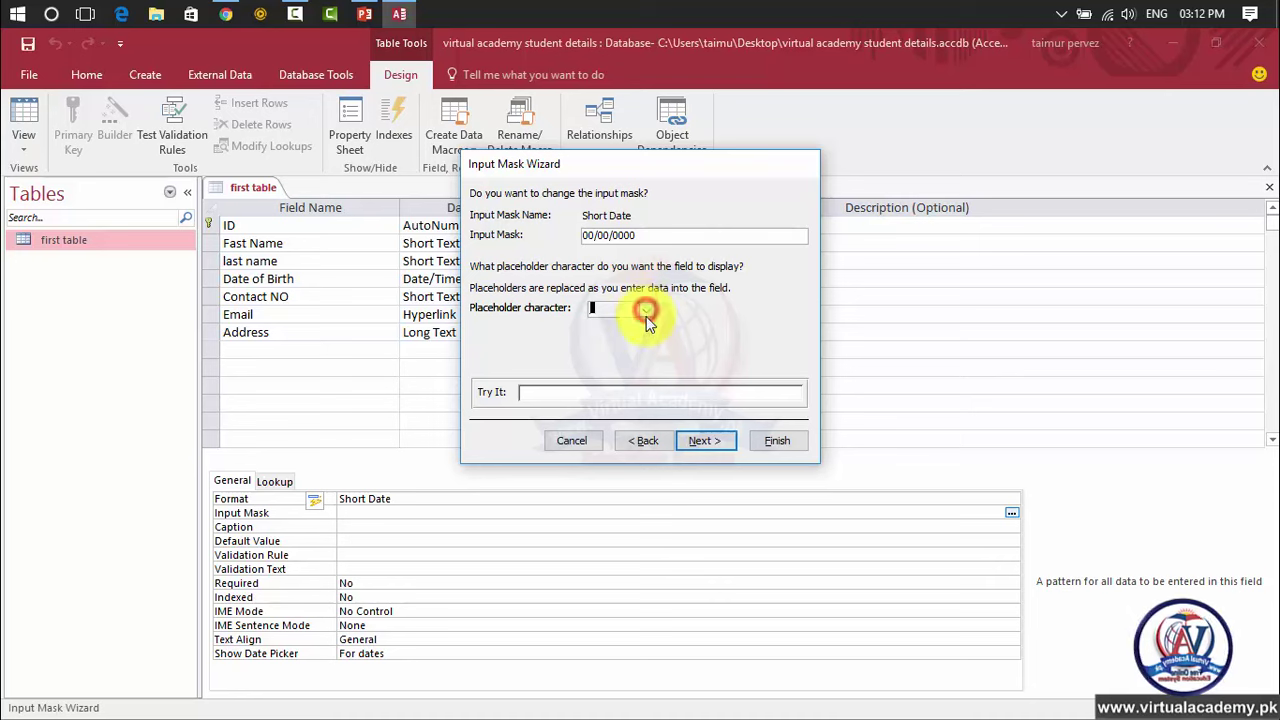
pyautogui.click(718, 448)
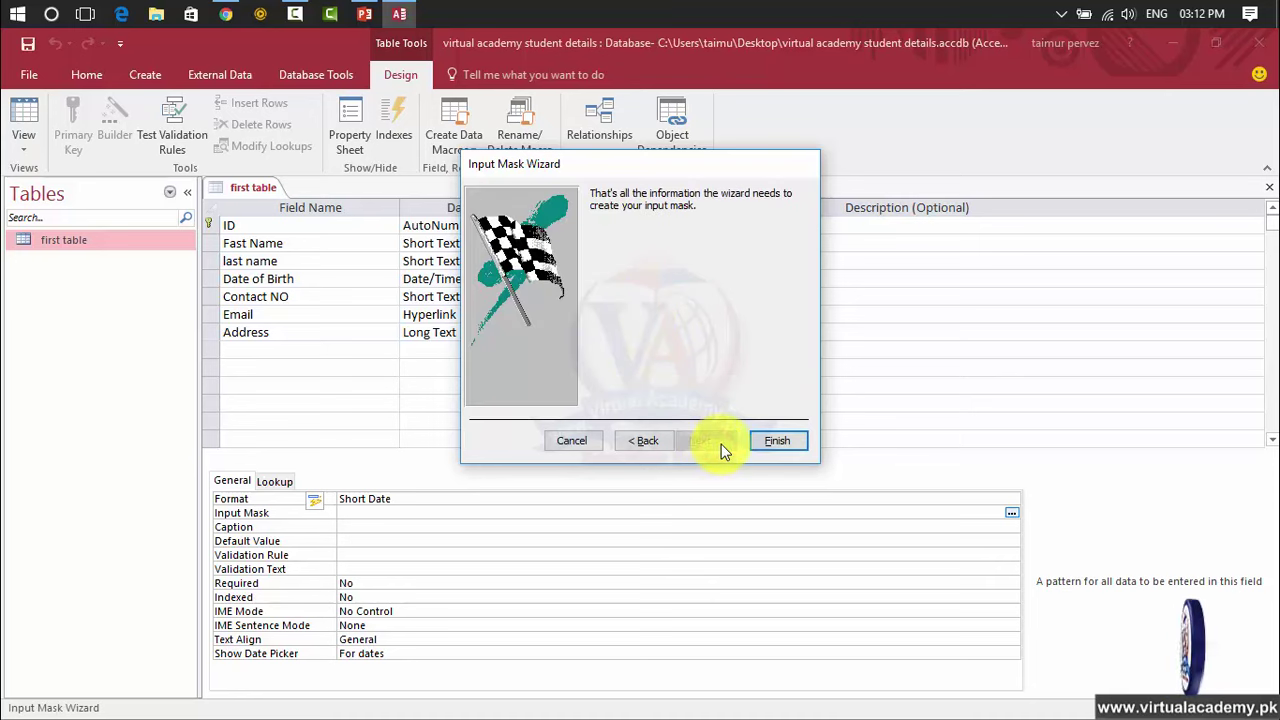
pyautogui.click(770, 443)
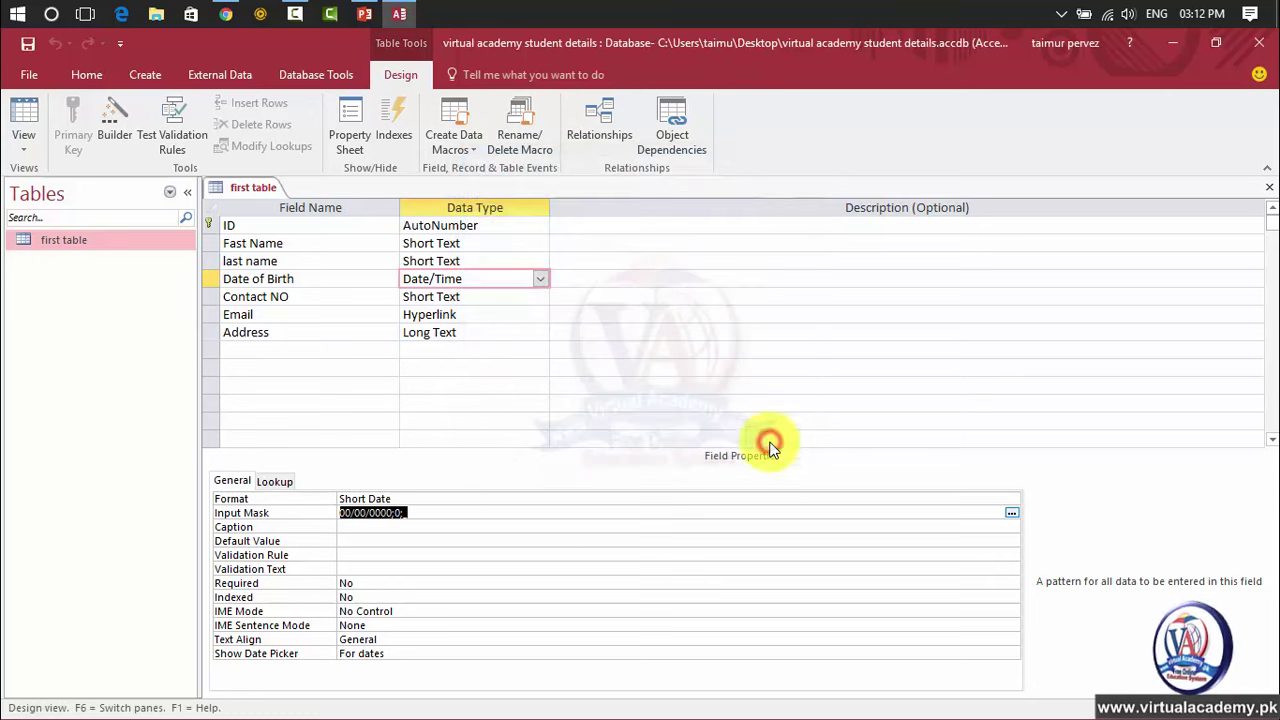
pyautogui.click(403, 526)
pyautogui.click(405, 515)
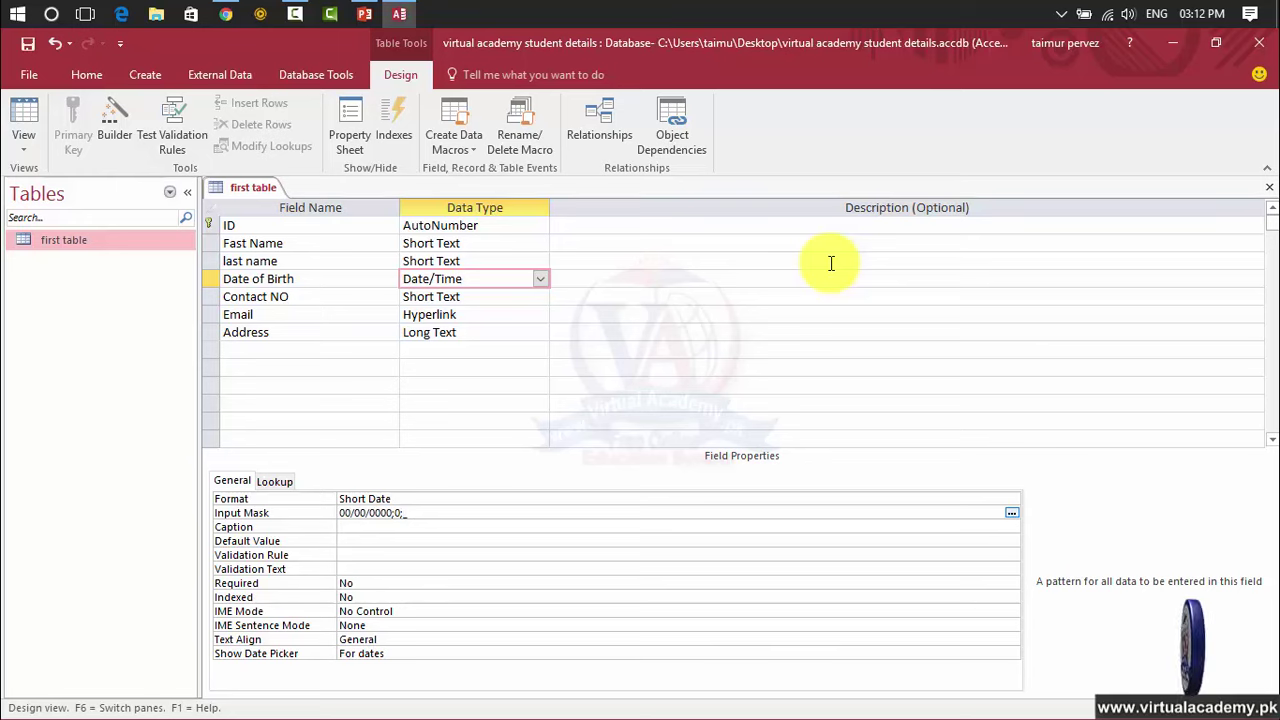
# Save the table design and reopen first table in Datasheet View
pyautogui.click(1272, 190)
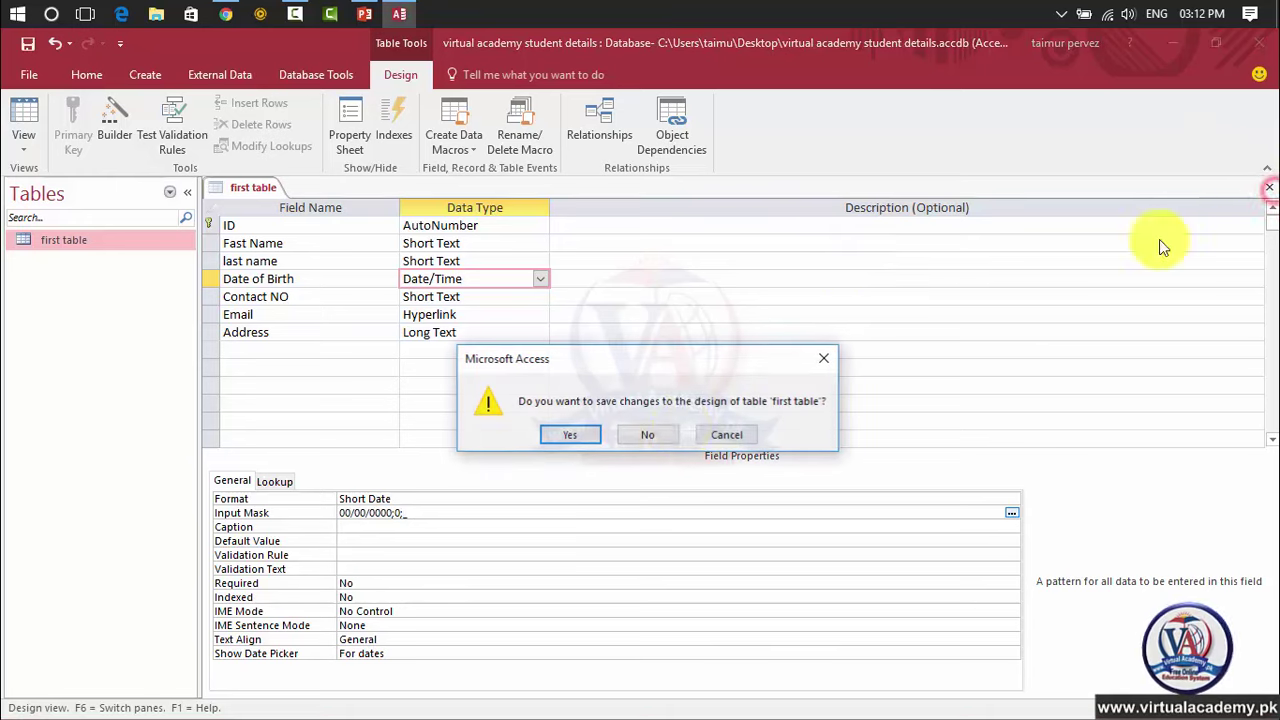
pyautogui.click(585, 437)
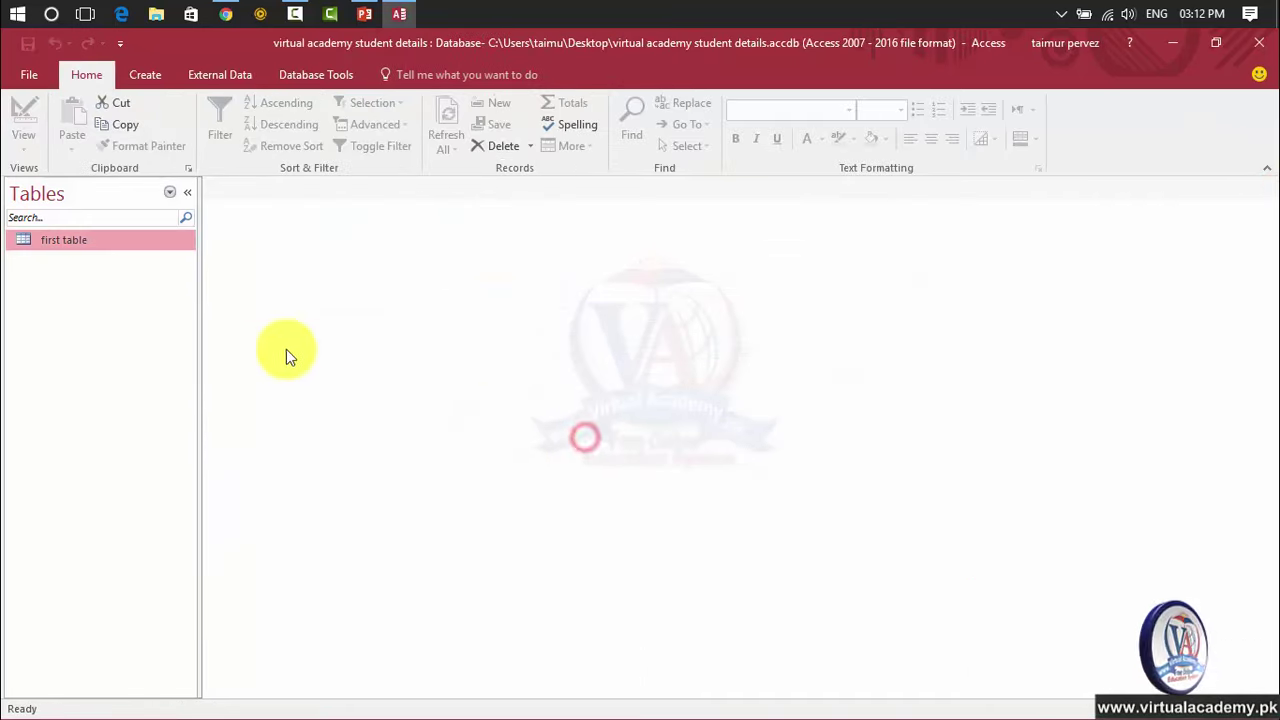
pyautogui.doubleClick(110, 250)
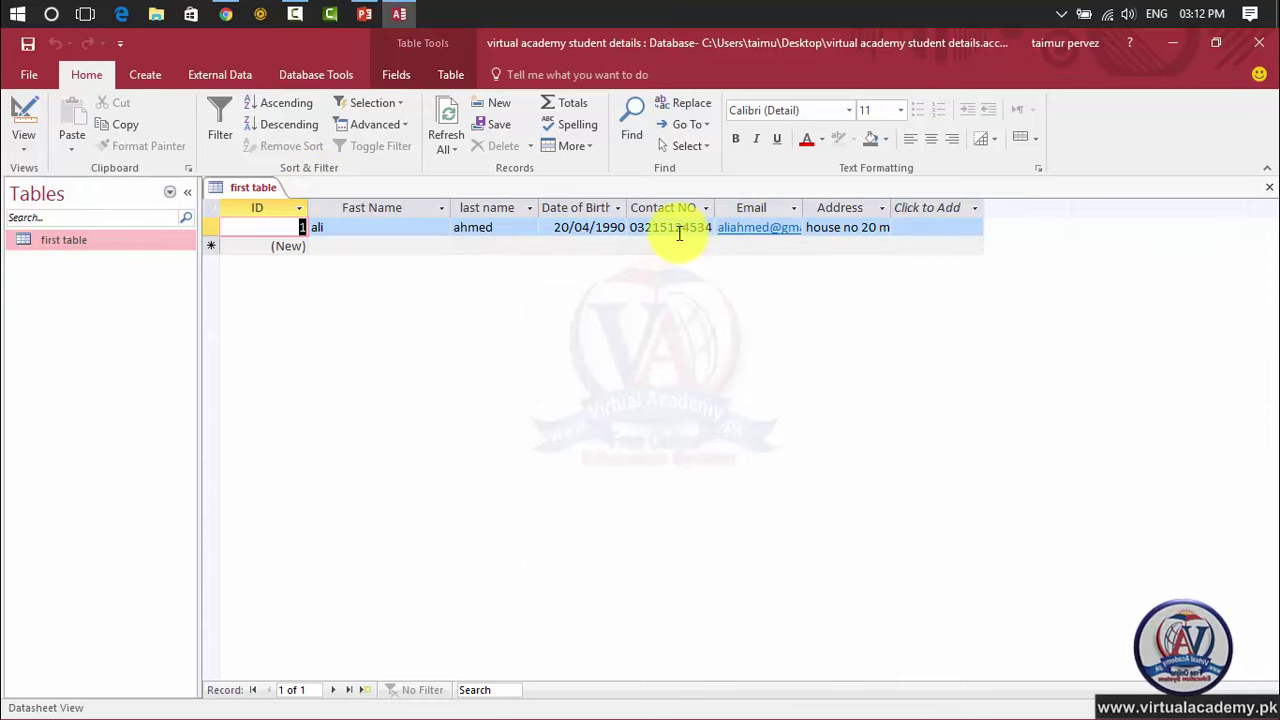
# Add a new record with a first name, last name and date of birth 30/05/1888
pyautogui.click(406, 246)
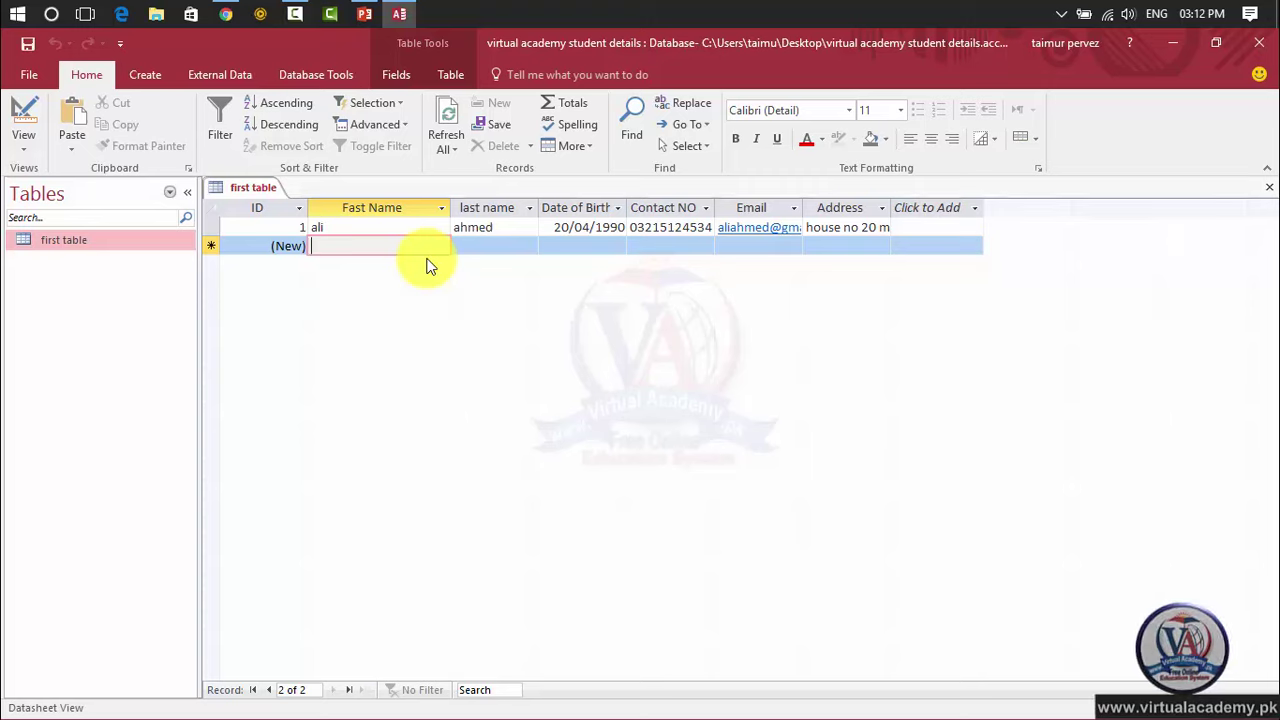
pyautogui.write('umer')
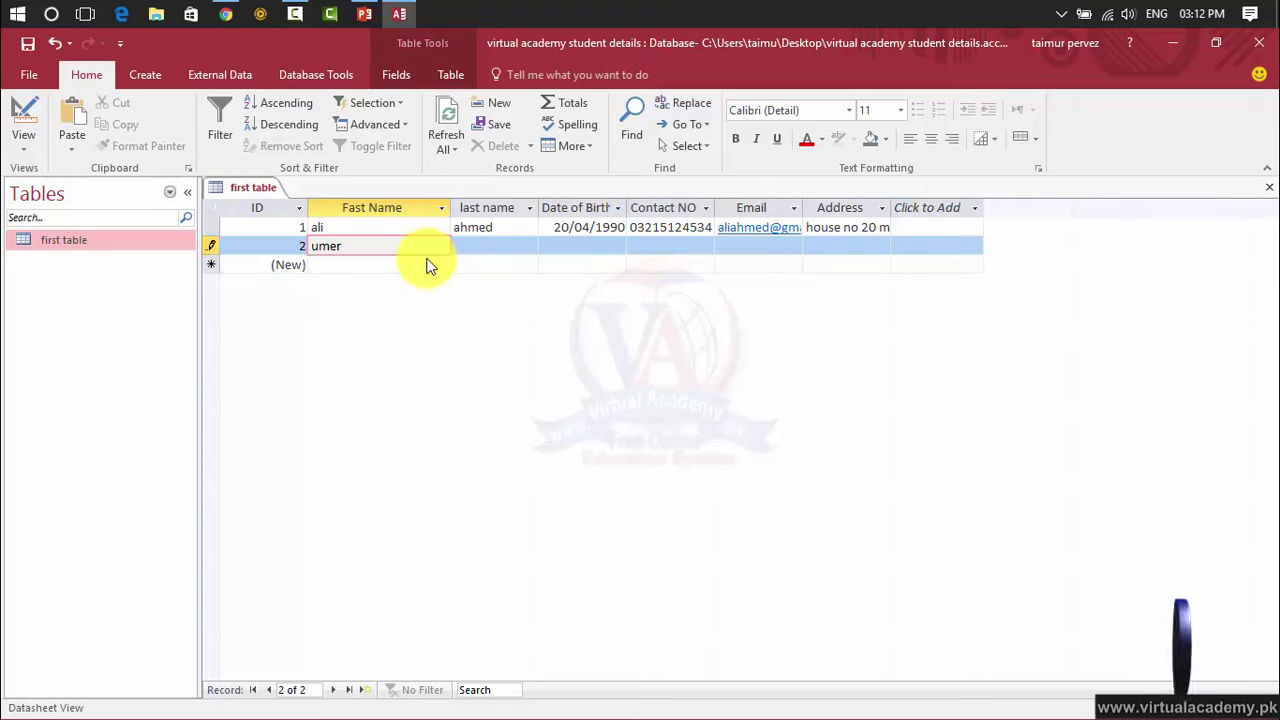
pyautogui.press('Tab')
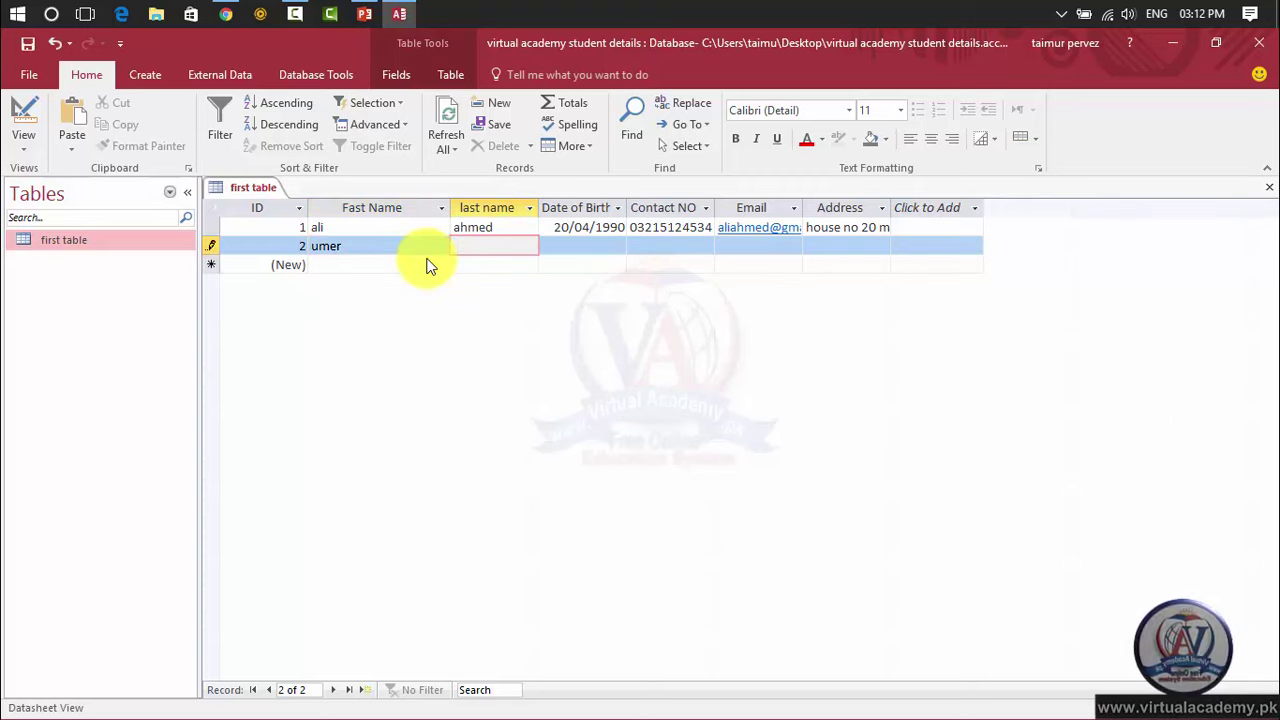
pyautogui.write('waqs')
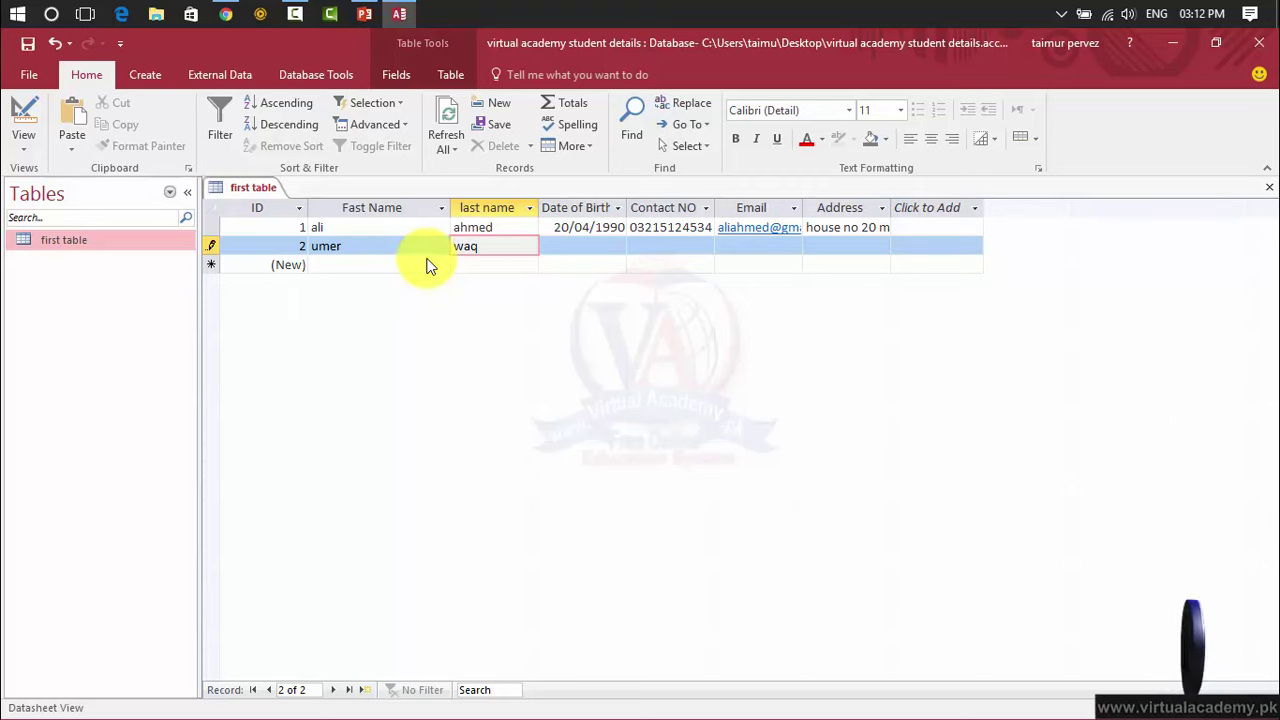
pyautogui.click(587, 248)
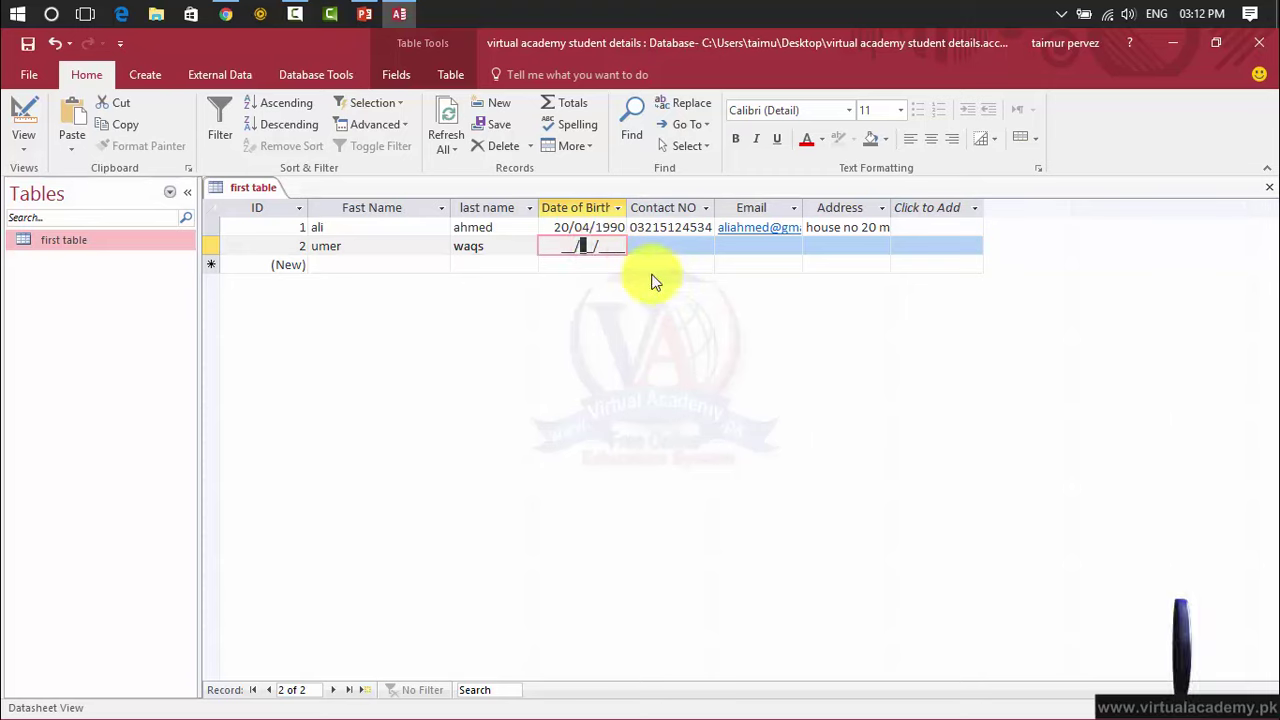
pyautogui.click(570, 246)
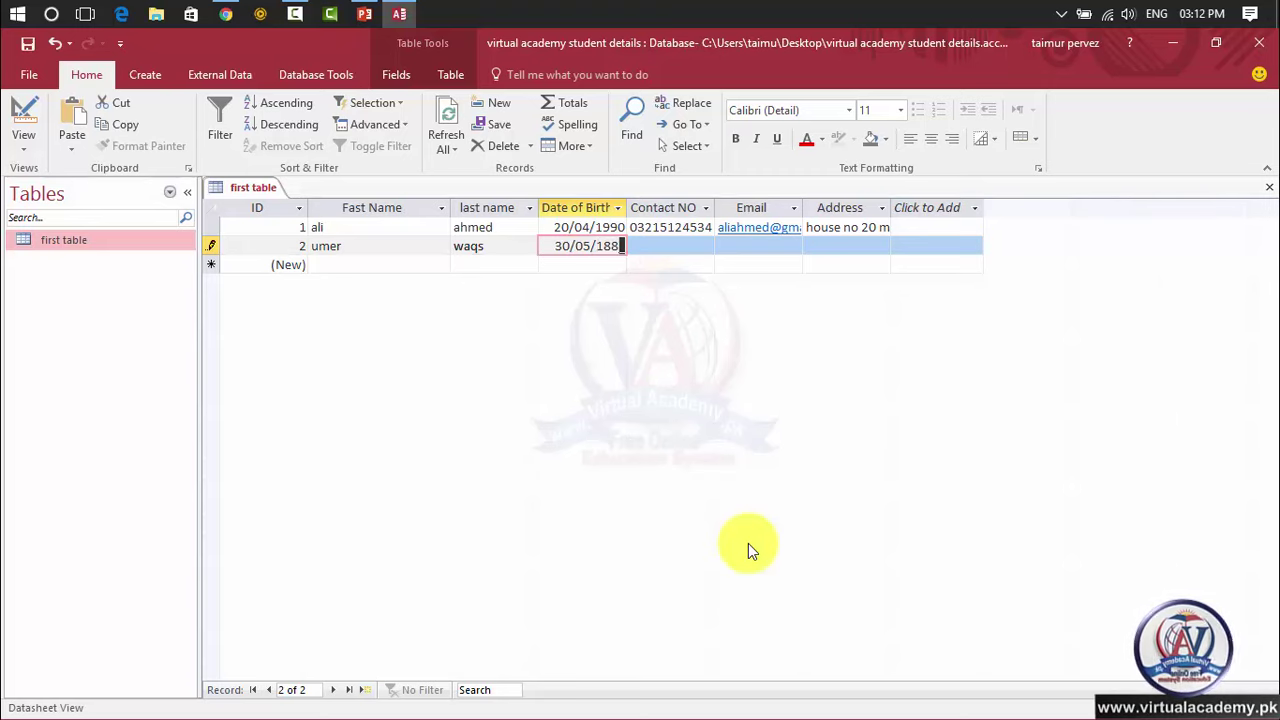
pyautogui.write('8')
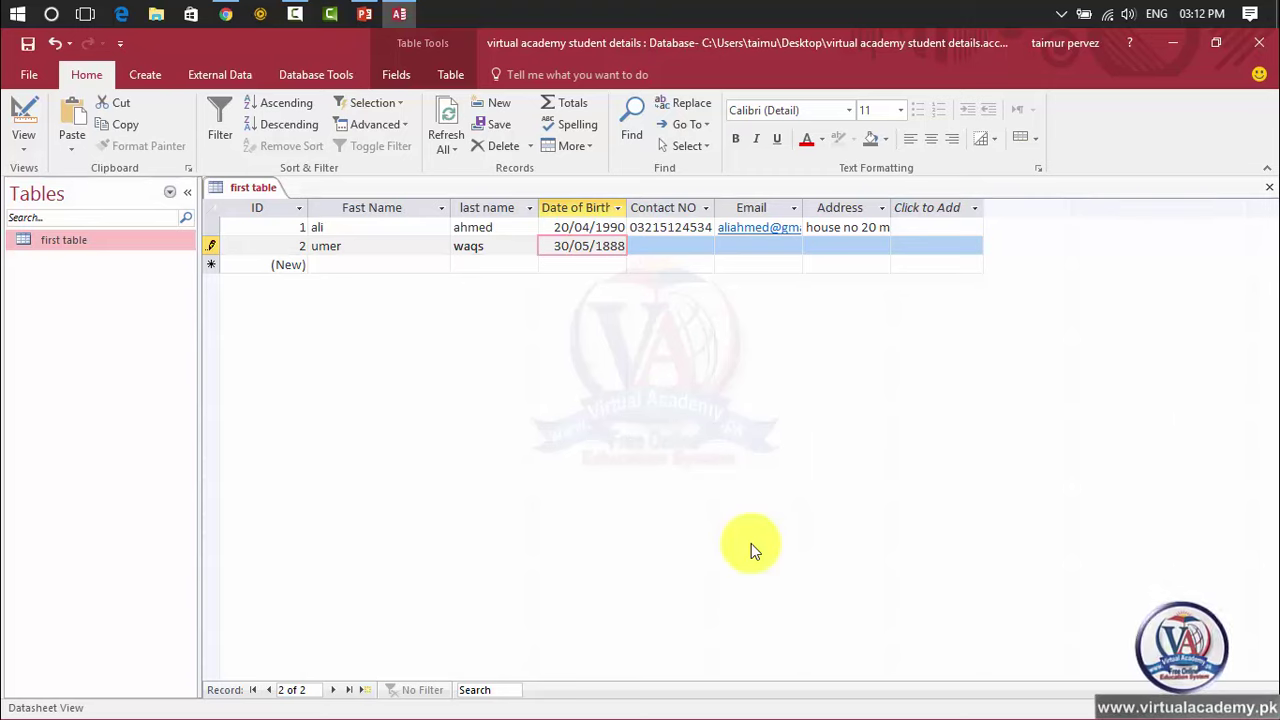
pyautogui.click(666, 244)
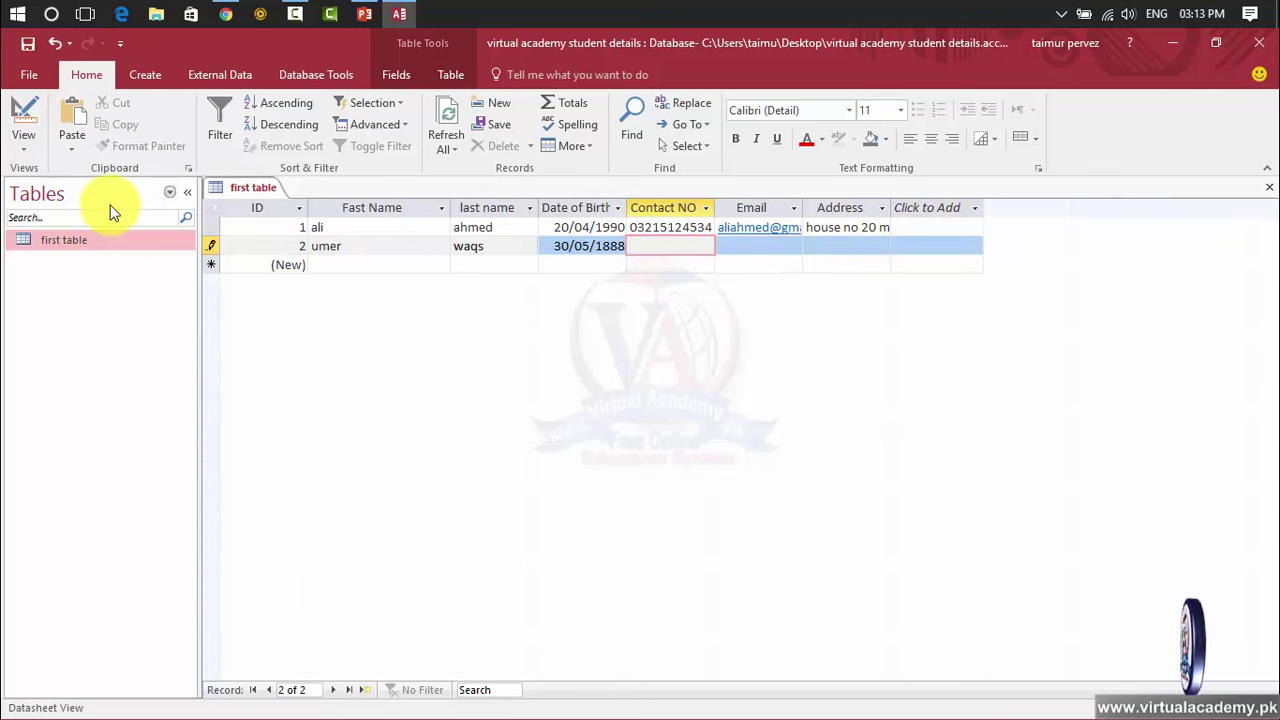
# Switch first table to Design View and select the last name field
pyautogui.click(16, 148)
pyautogui.click(40, 220)
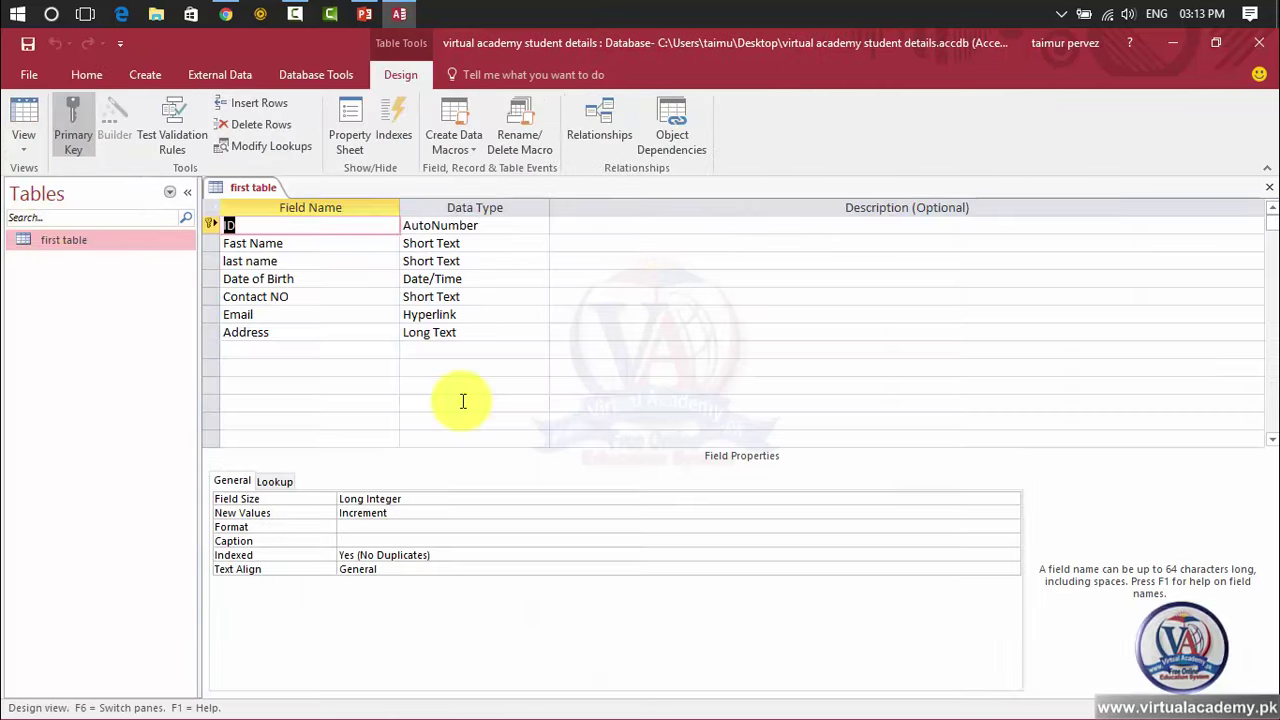
pyautogui.click(432, 279)
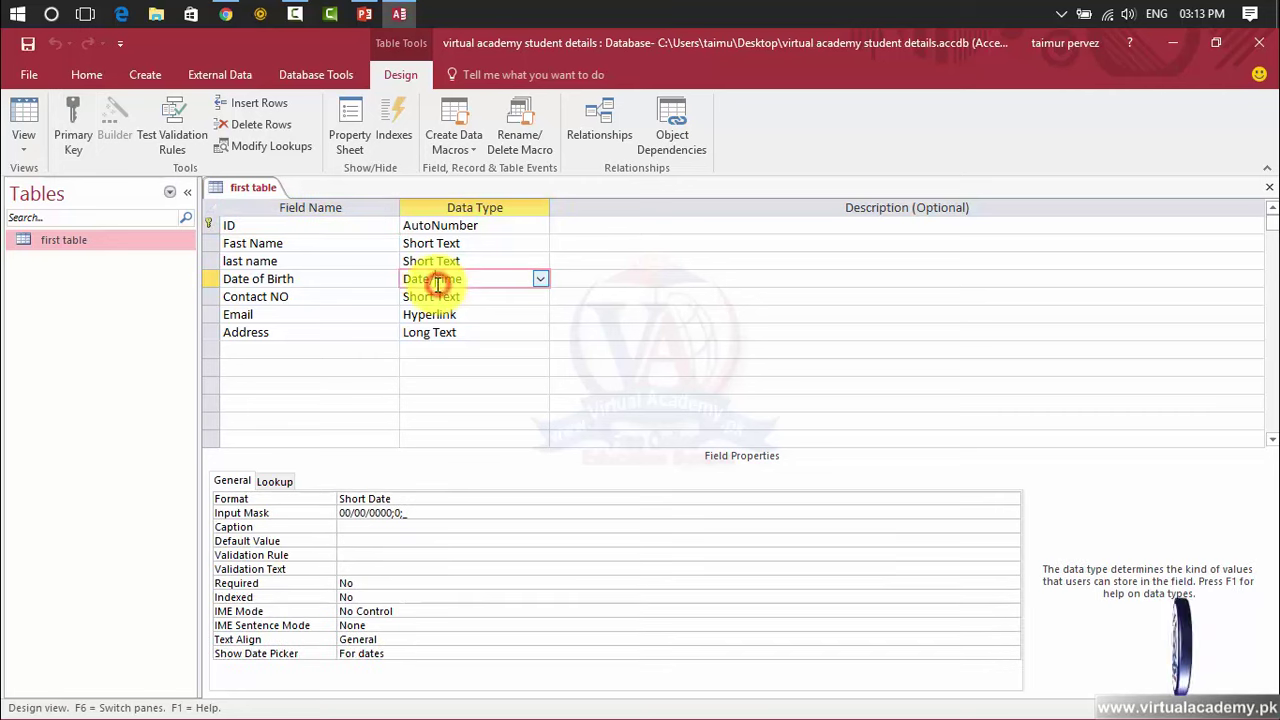
pyautogui.click(428, 259)
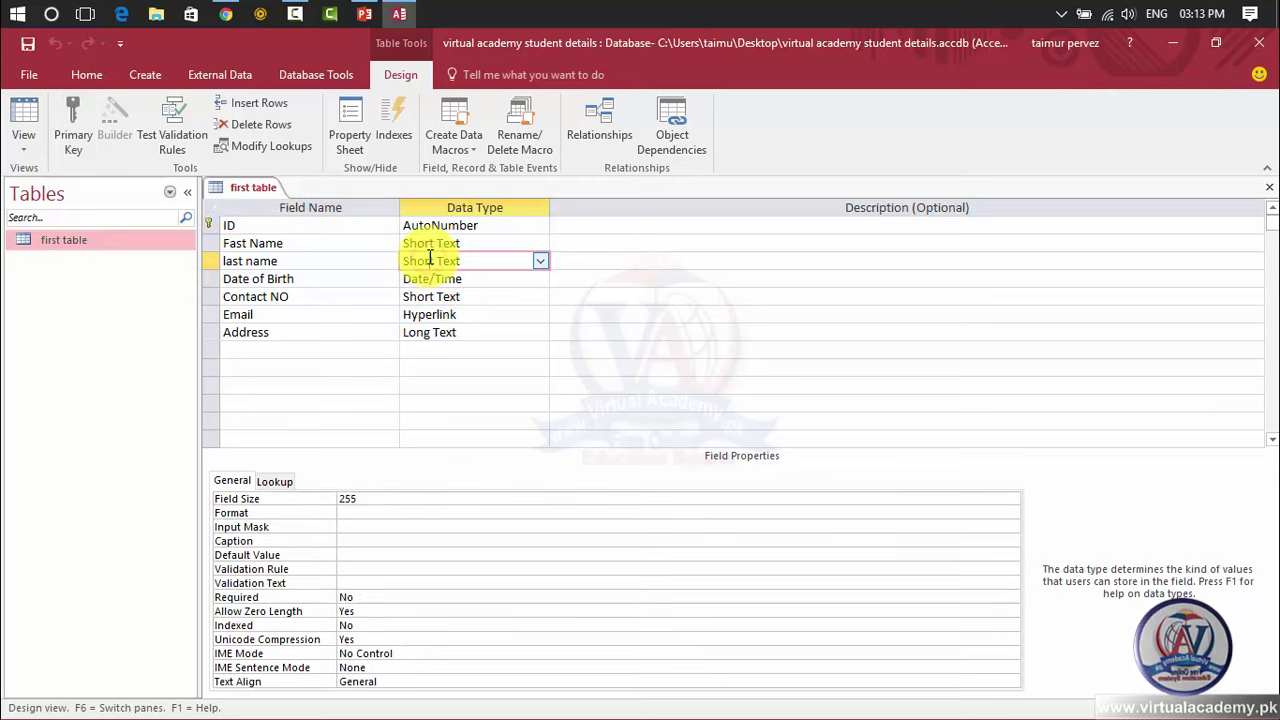
pyautogui.click(309, 257)
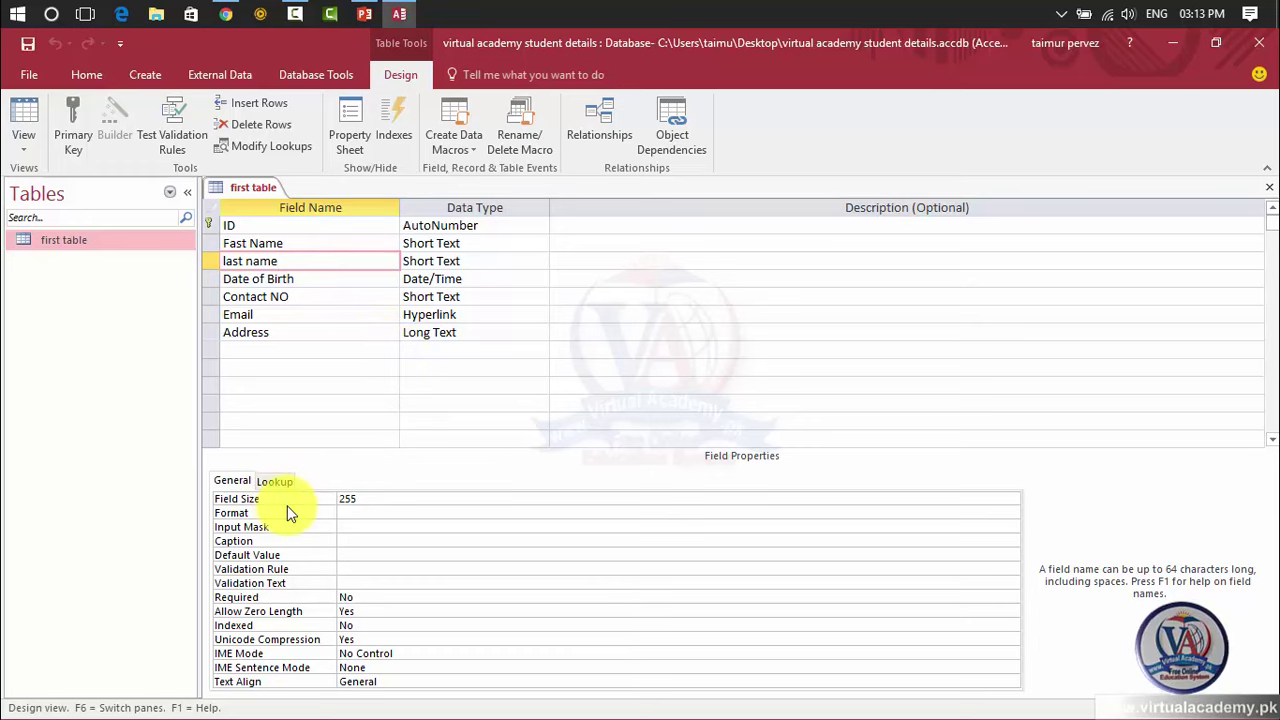
# Review last name's Field Size, Format, Input Mask, Caption, Validation Rule and Required properties
pyautogui.click(393, 498)
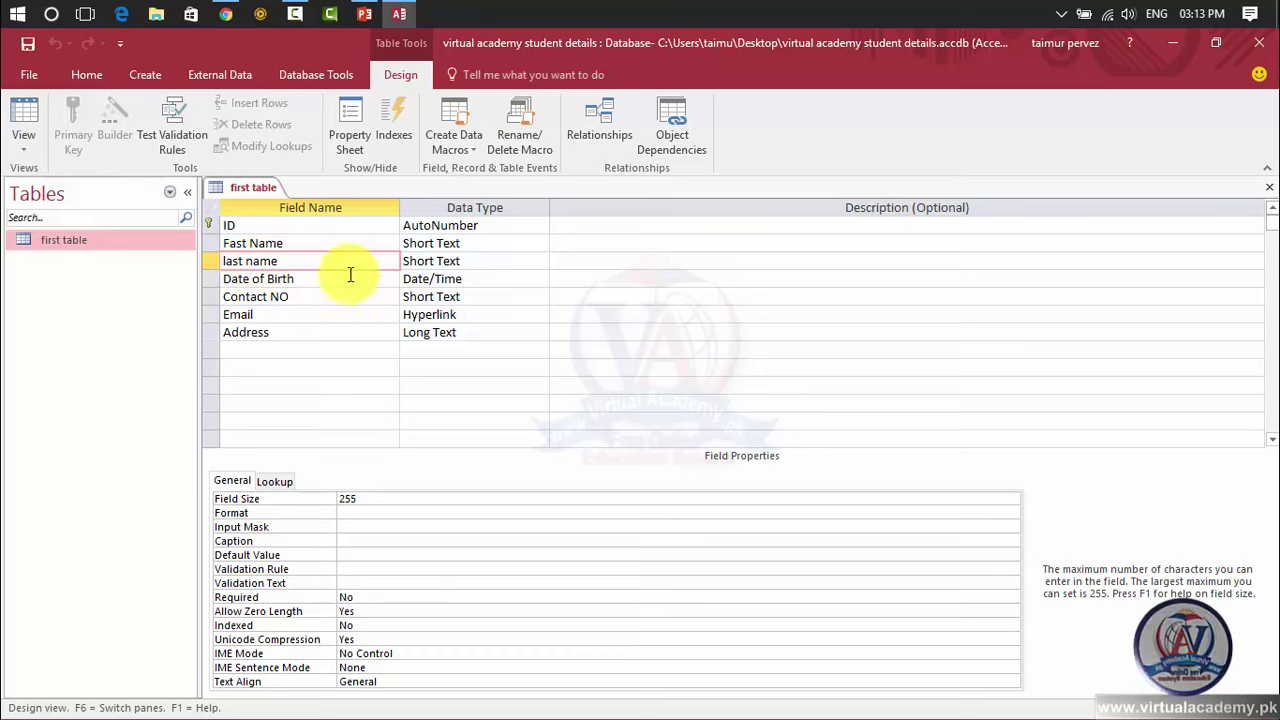
pyautogui.click(373, 513)
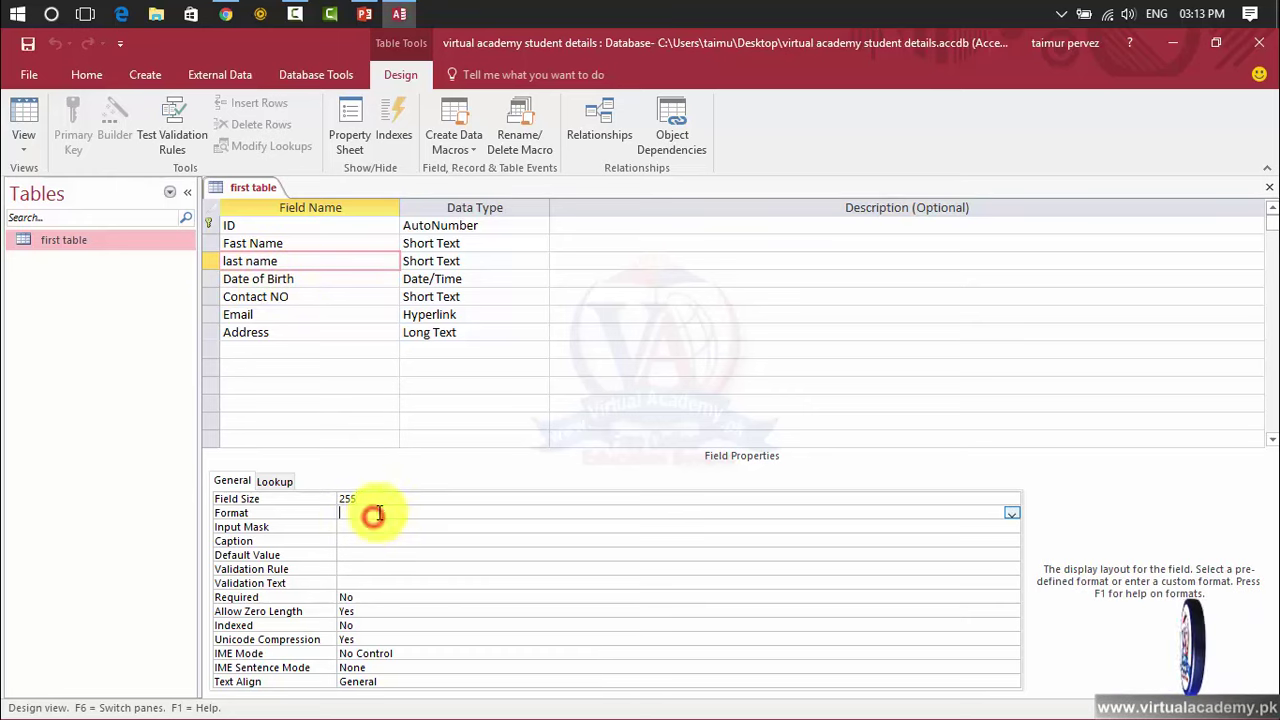
pyautogui.click(1011, 514)
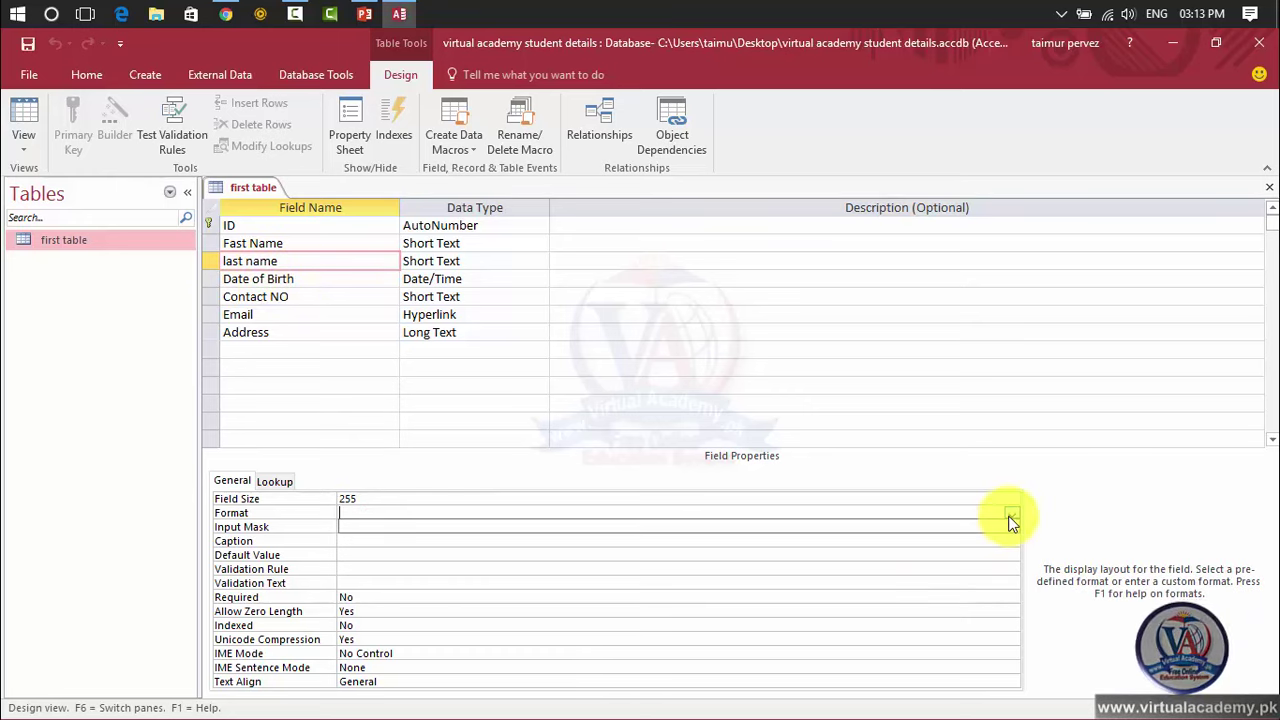
pyautogui.click(1011, 516)
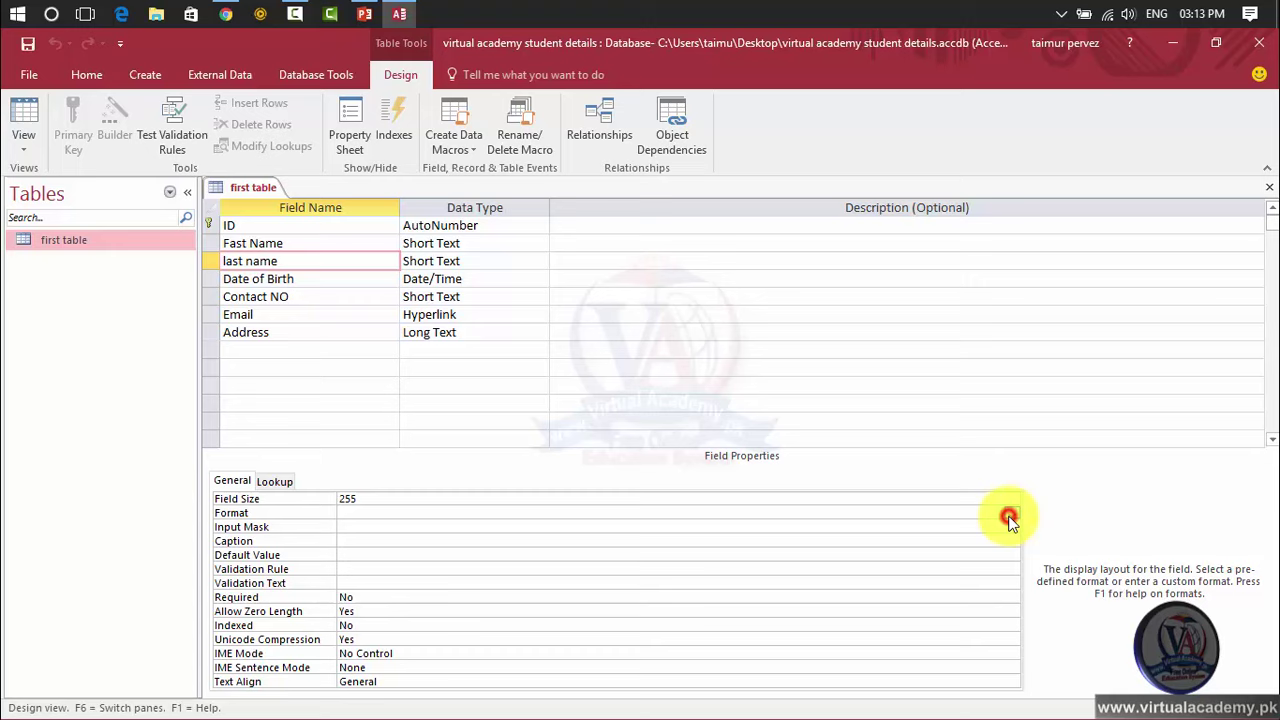
pyautogui.click(621, 538)
pyautogui.click(614, 526)
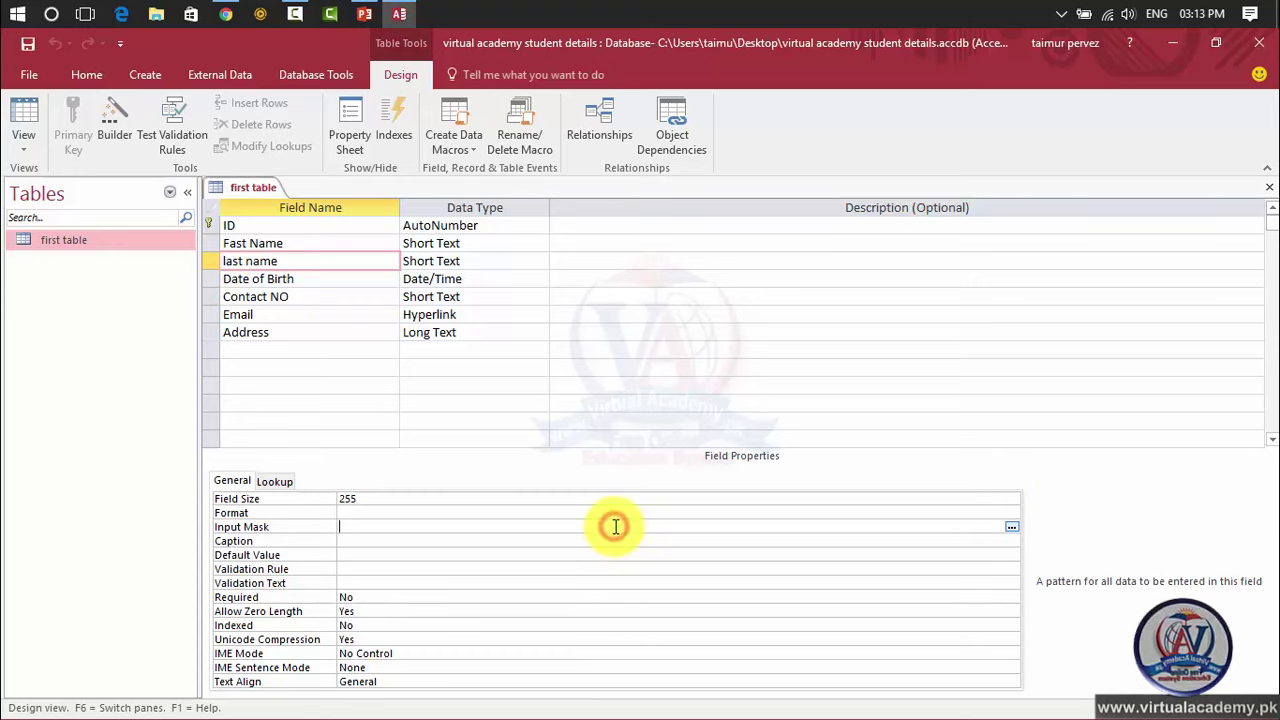
pyautogui.click(610, 540)
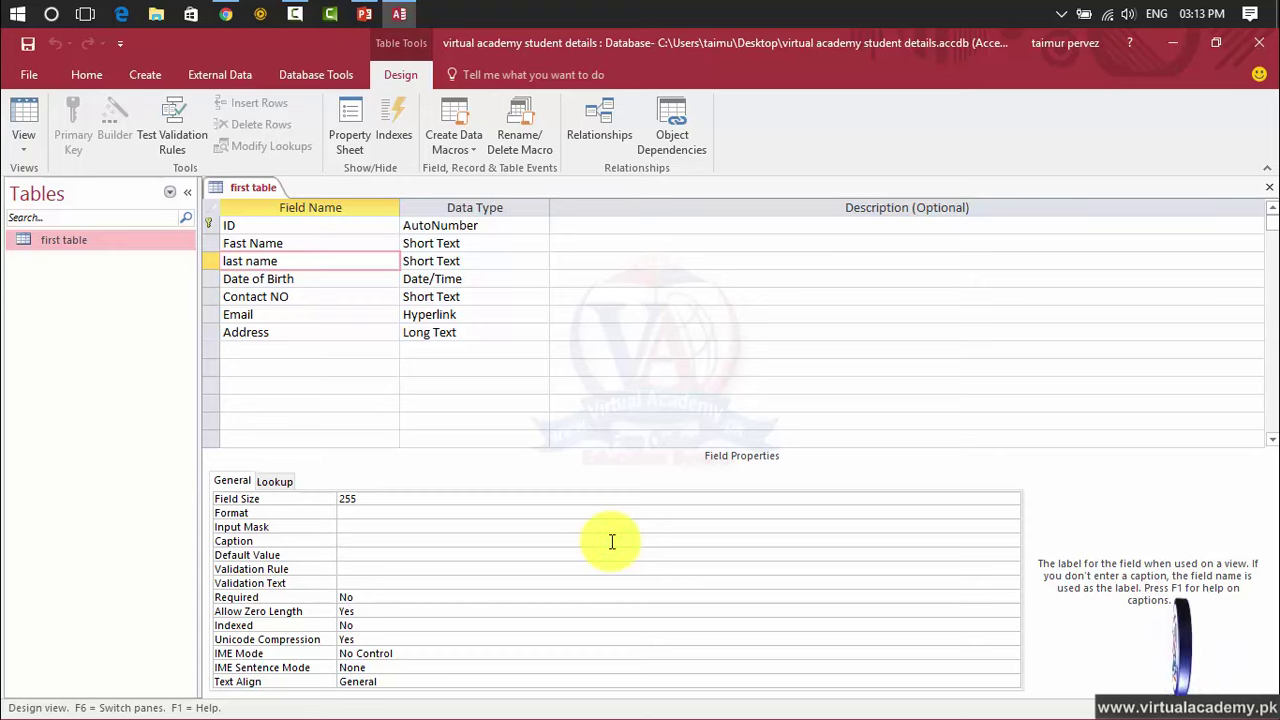
pyautogui.click(606, 567)
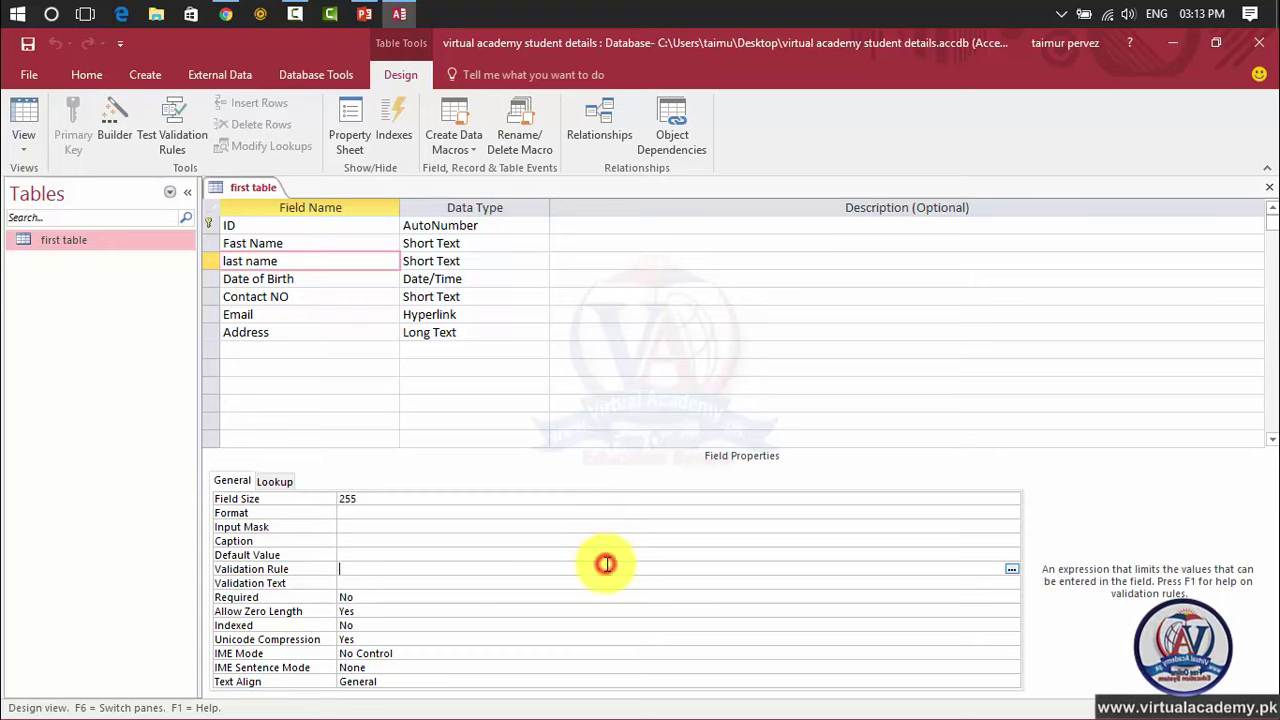
pyautogui.click(596, 598)
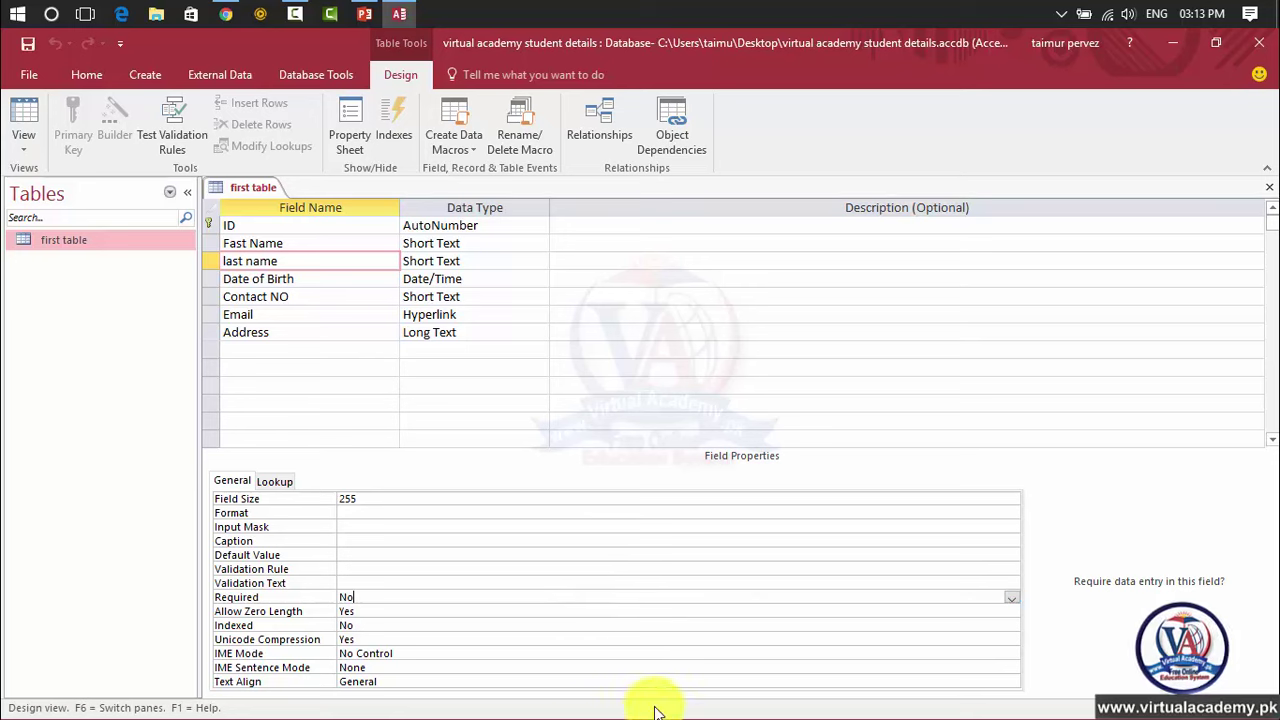
pyautogui.click(295, 284)
# Caption Date of Birth as DOB, save the design and reopen first table showing the DOB heading
pyautogui.click(402, 527)
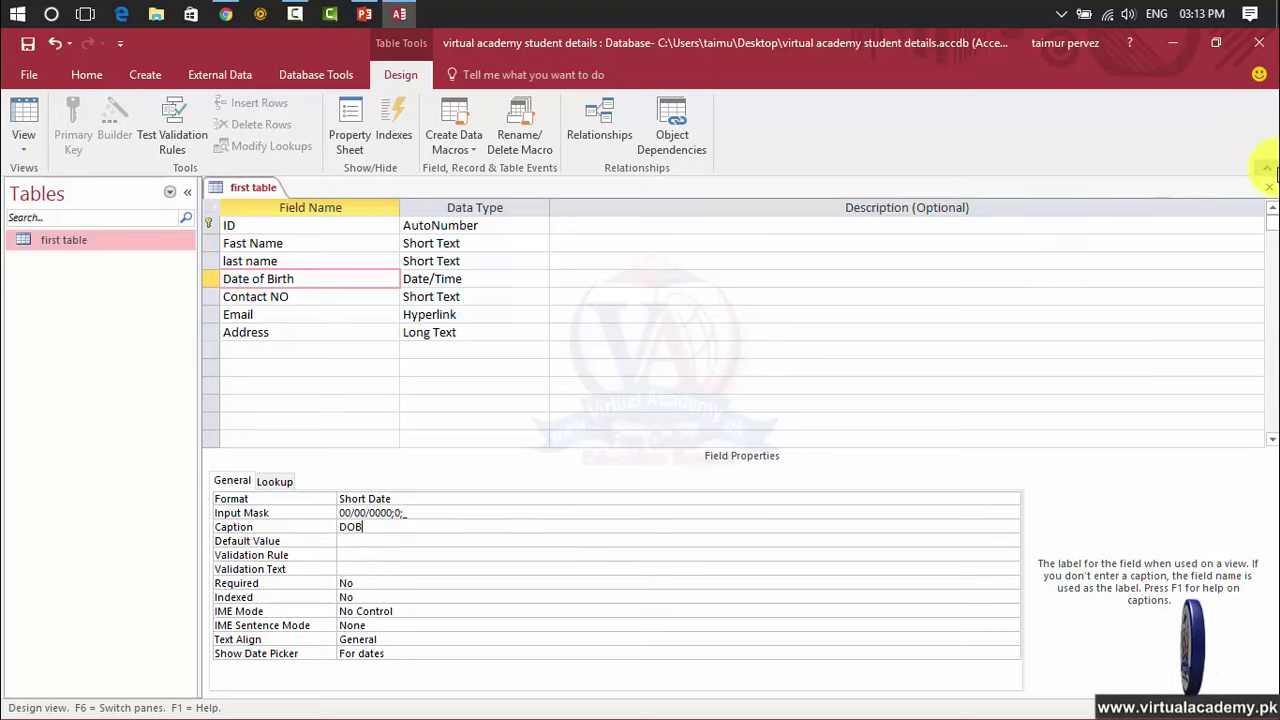
pyautogui.click(1269, 187)
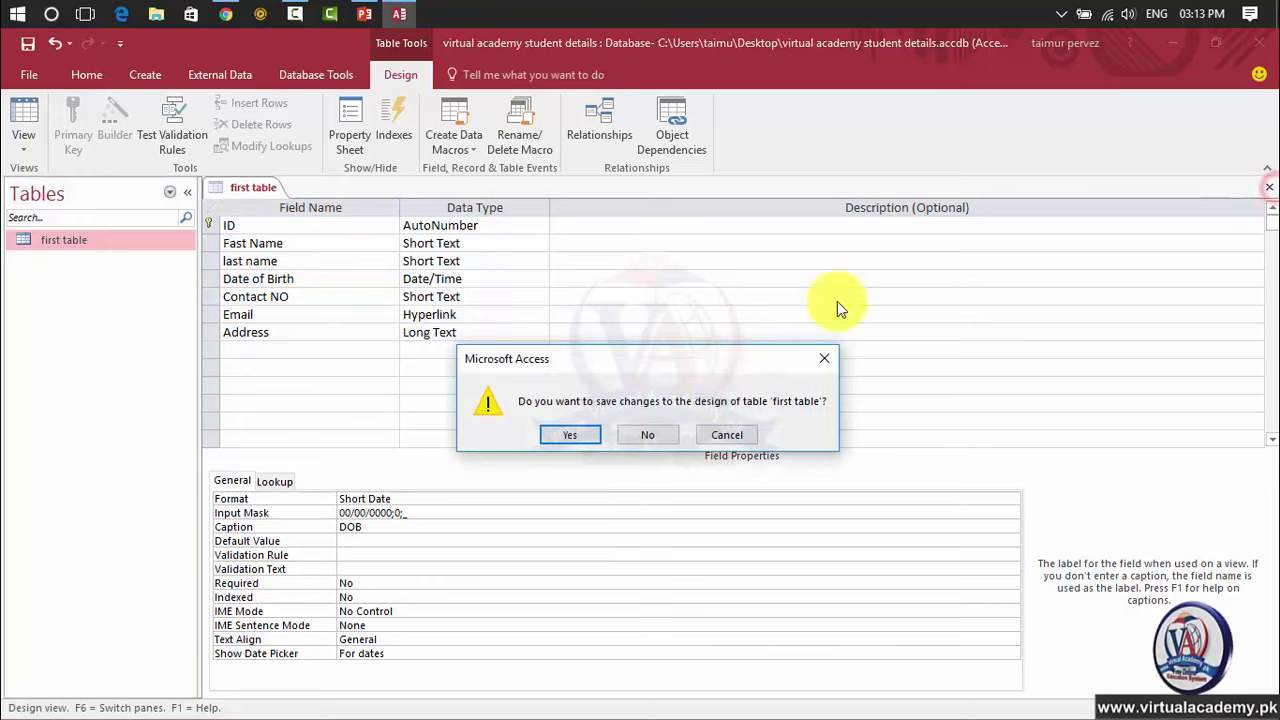
pyautogui.click(565, 436)
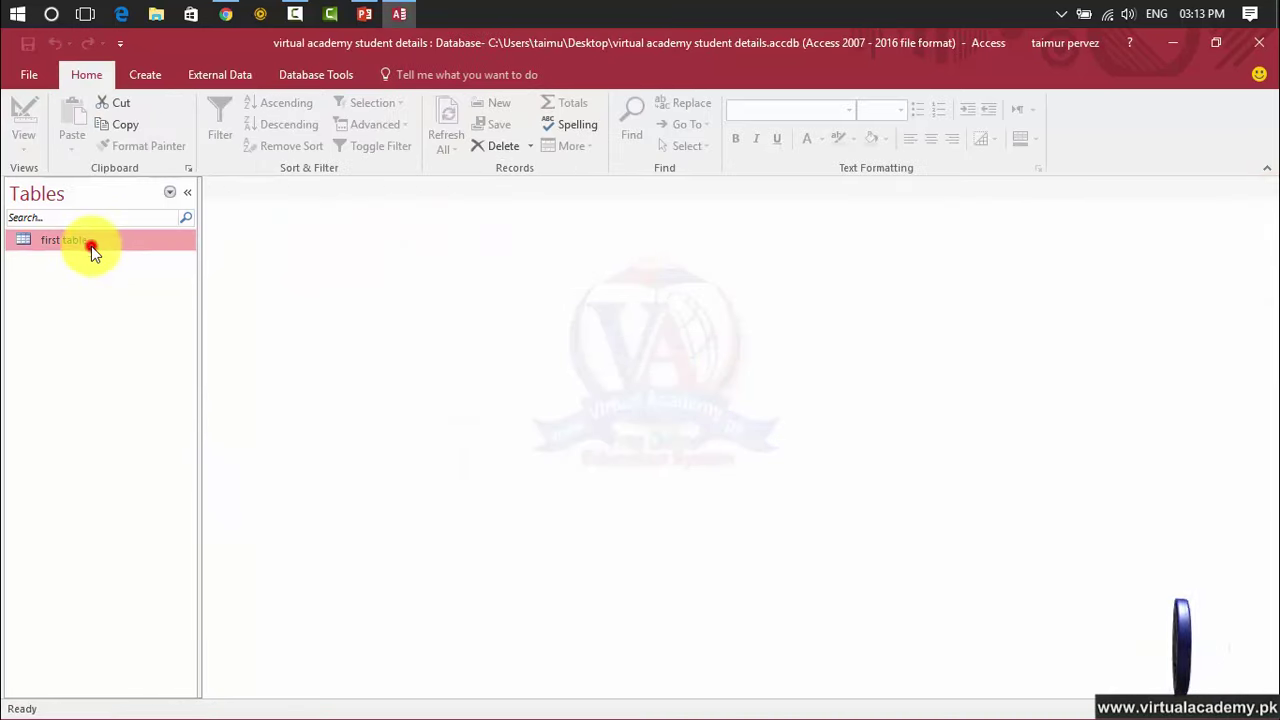
pyautogui.doubleClick(90, 246)
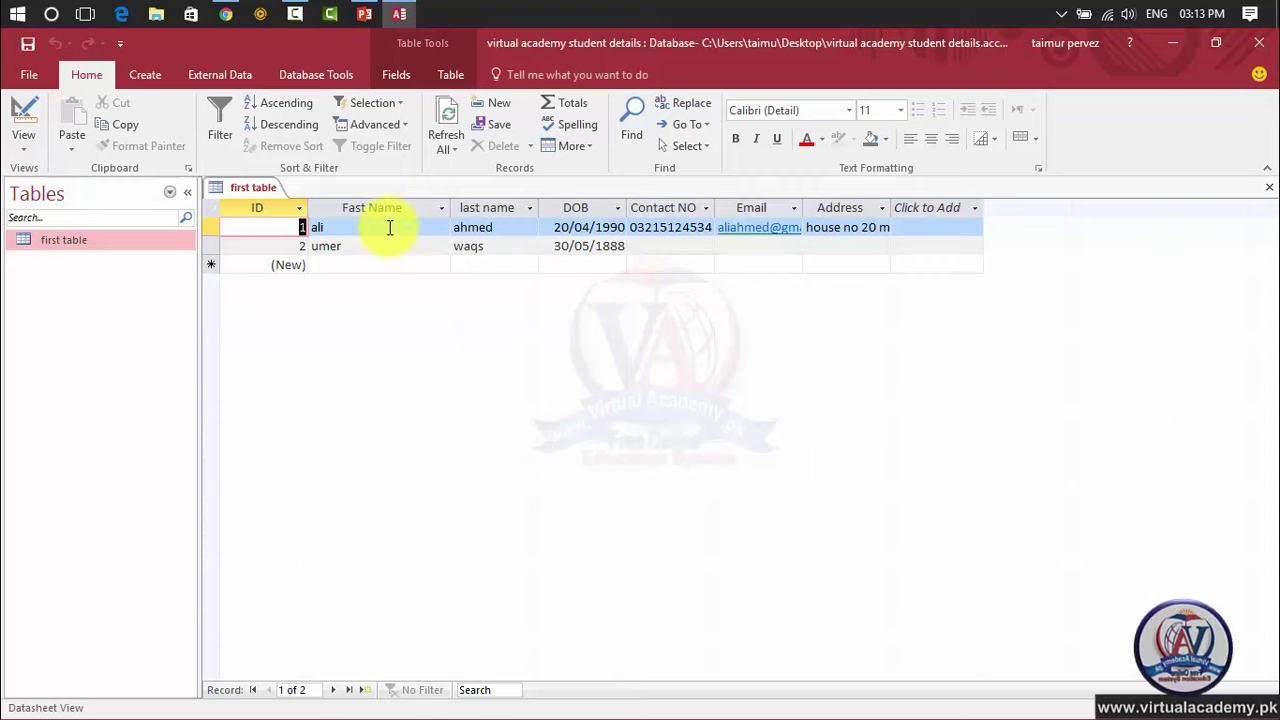
# Return to Design View, clear the DOB caption and open Expression Builder for Date of Birth's Default Value
pyautogui.click(30, 147)
pyautogui.click(50, 216)
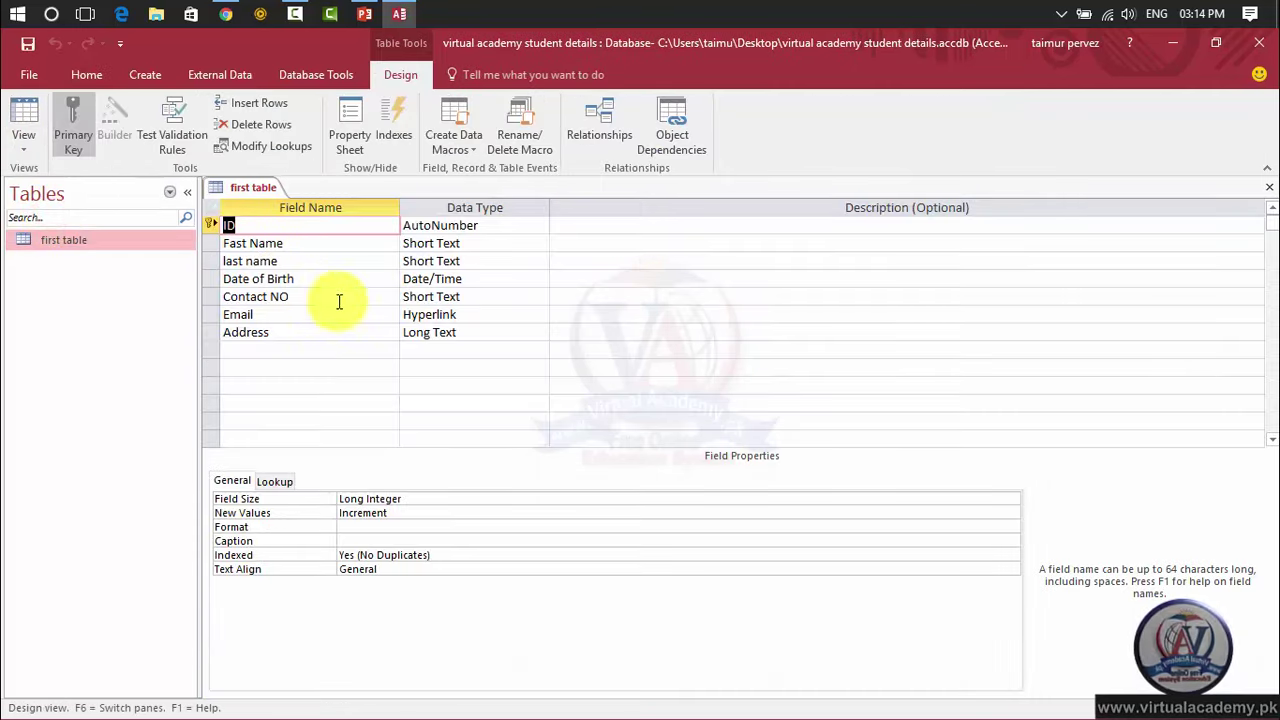
pyautogui.moveTo(222, 280); pyautogui.dragTo(306, 279)
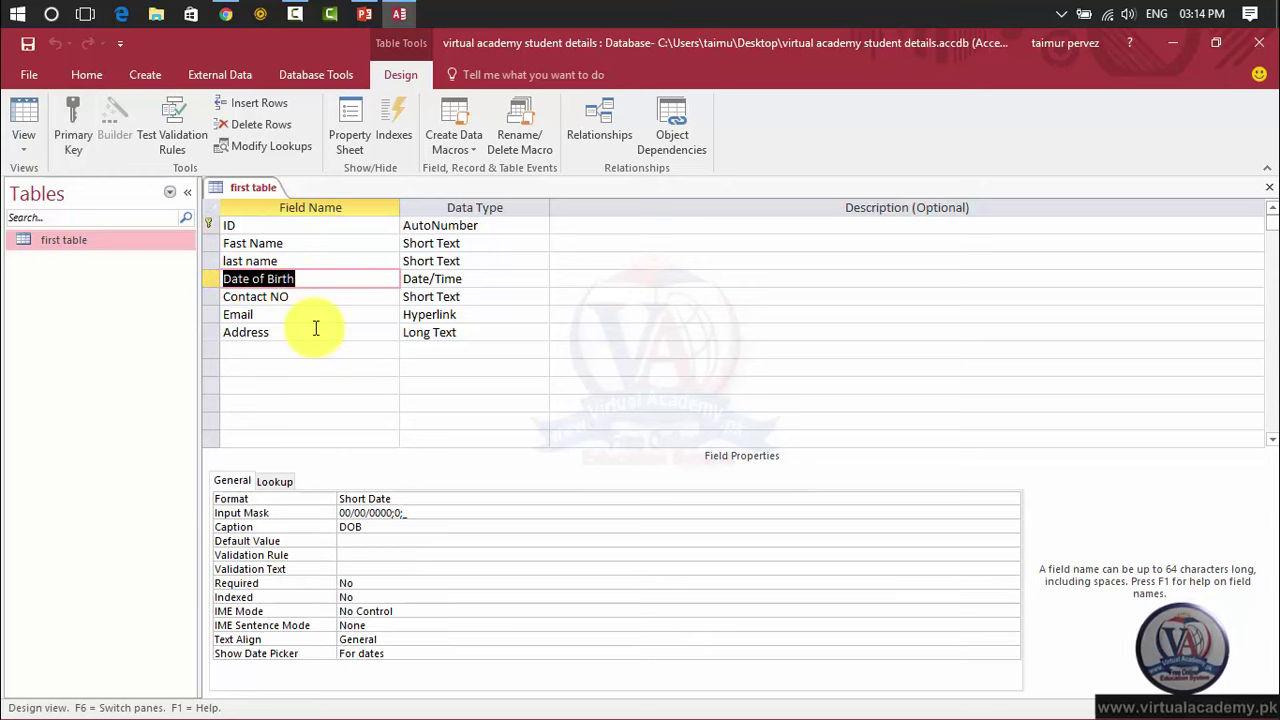
pyautogui.doubleClick(385, 525)
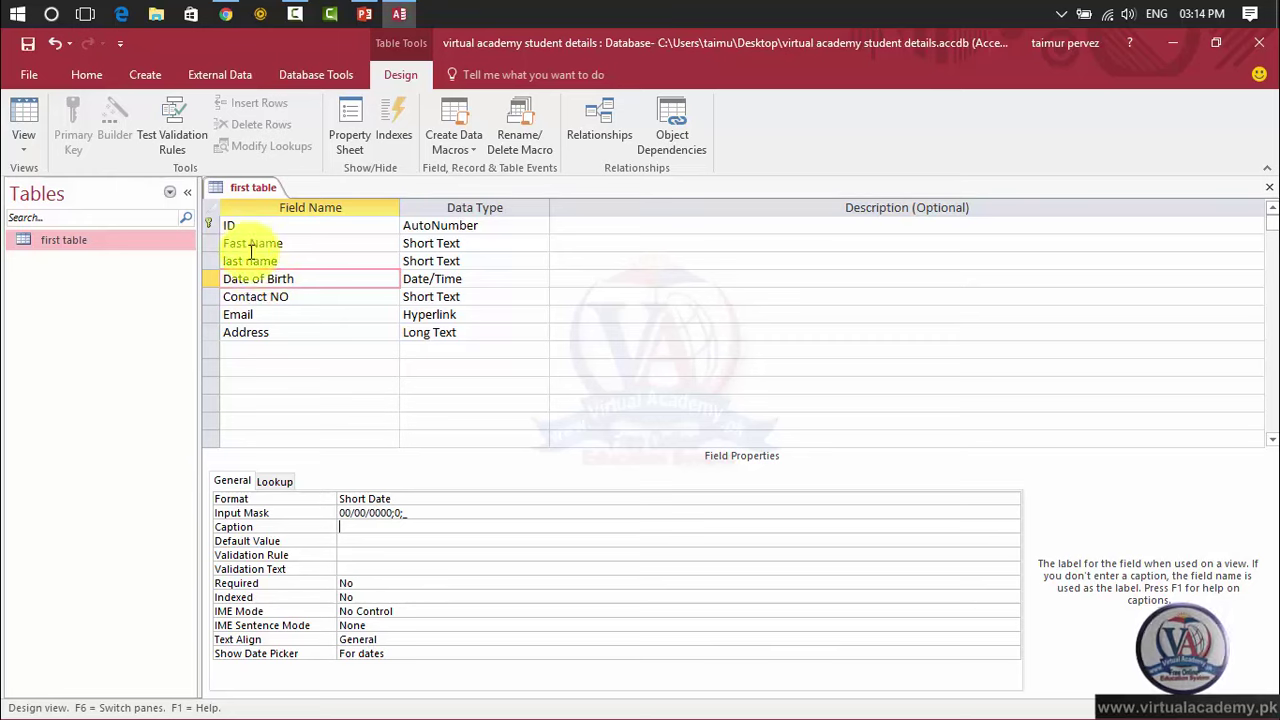
pyautogui.click(345, 540)
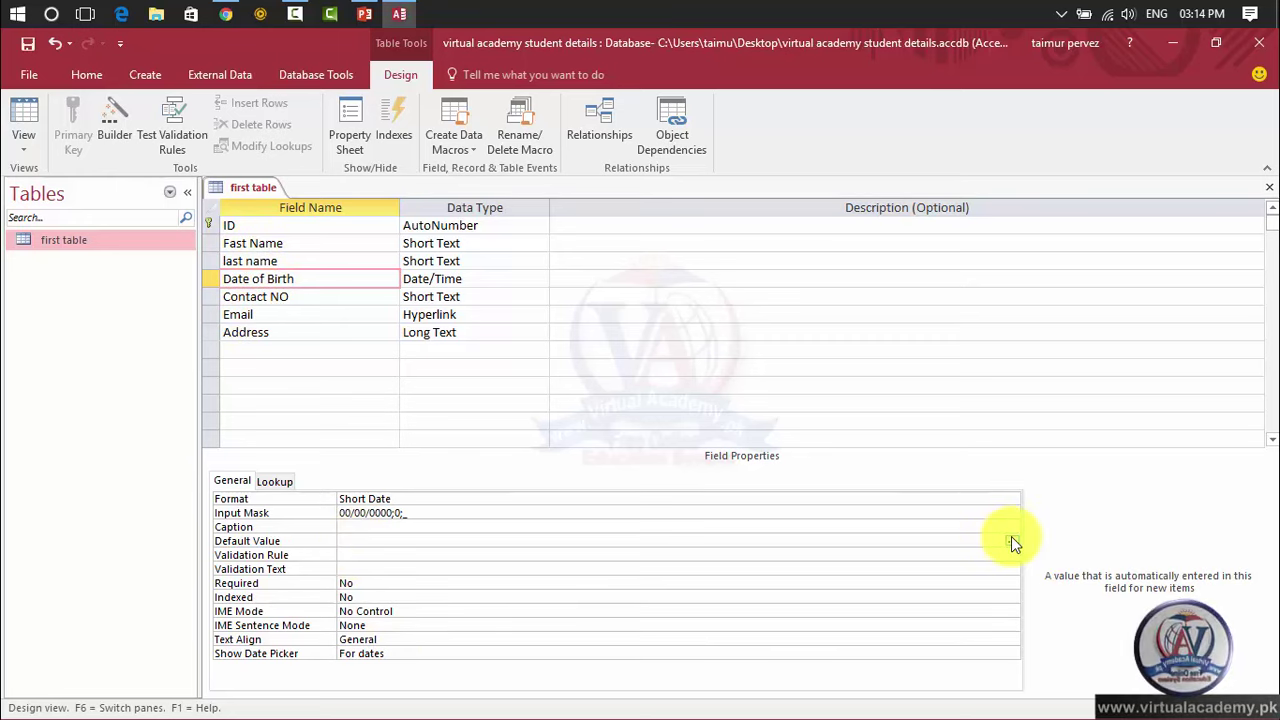
pyautogui.click(1011, 538)
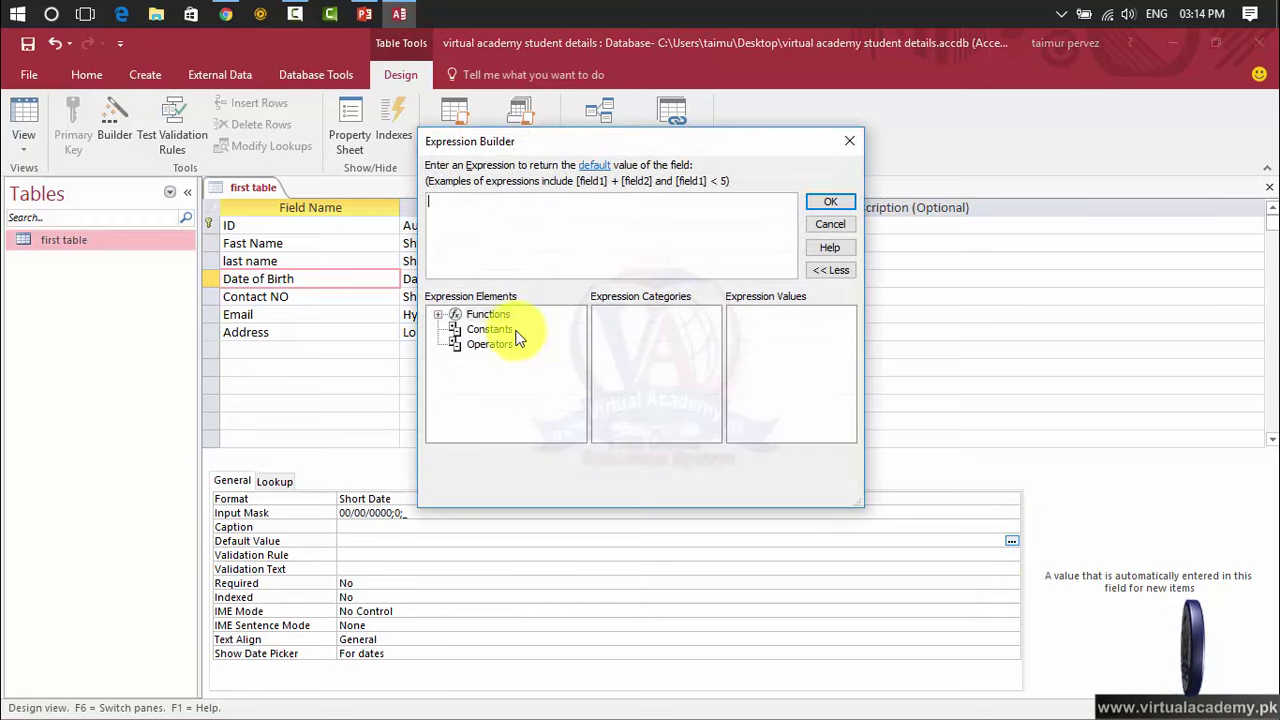
# Browse the Built-In Functions' Date/Time category and read the Date function descriptions
pyautogui.click(438, 314)
pyautogui.click(514, 330)
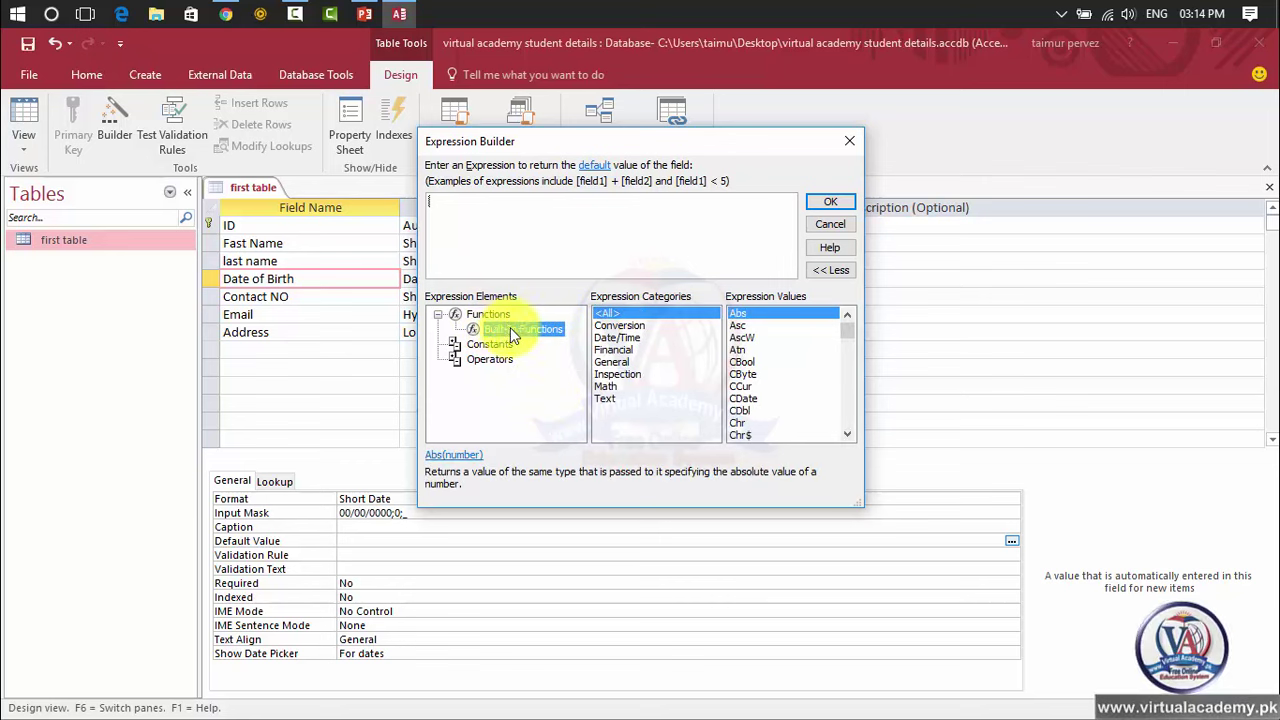
pyautogui.click(612, 338)
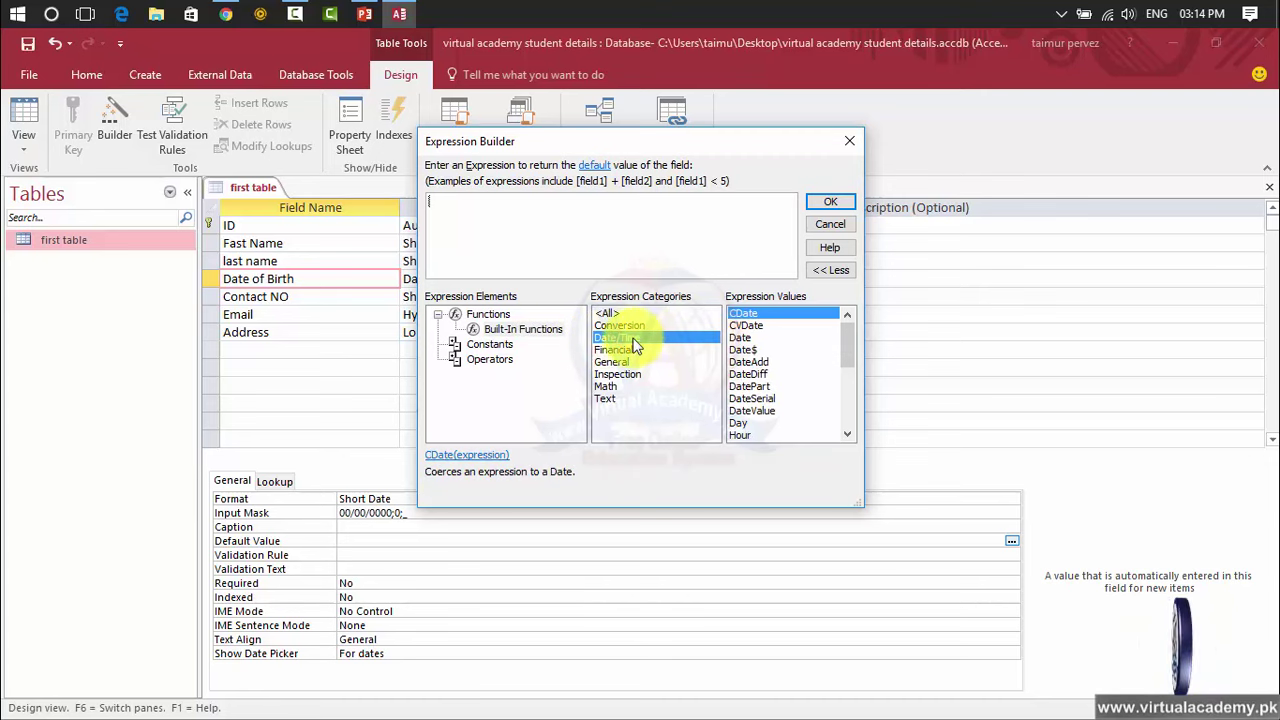
pyautogui.click(744, 339)
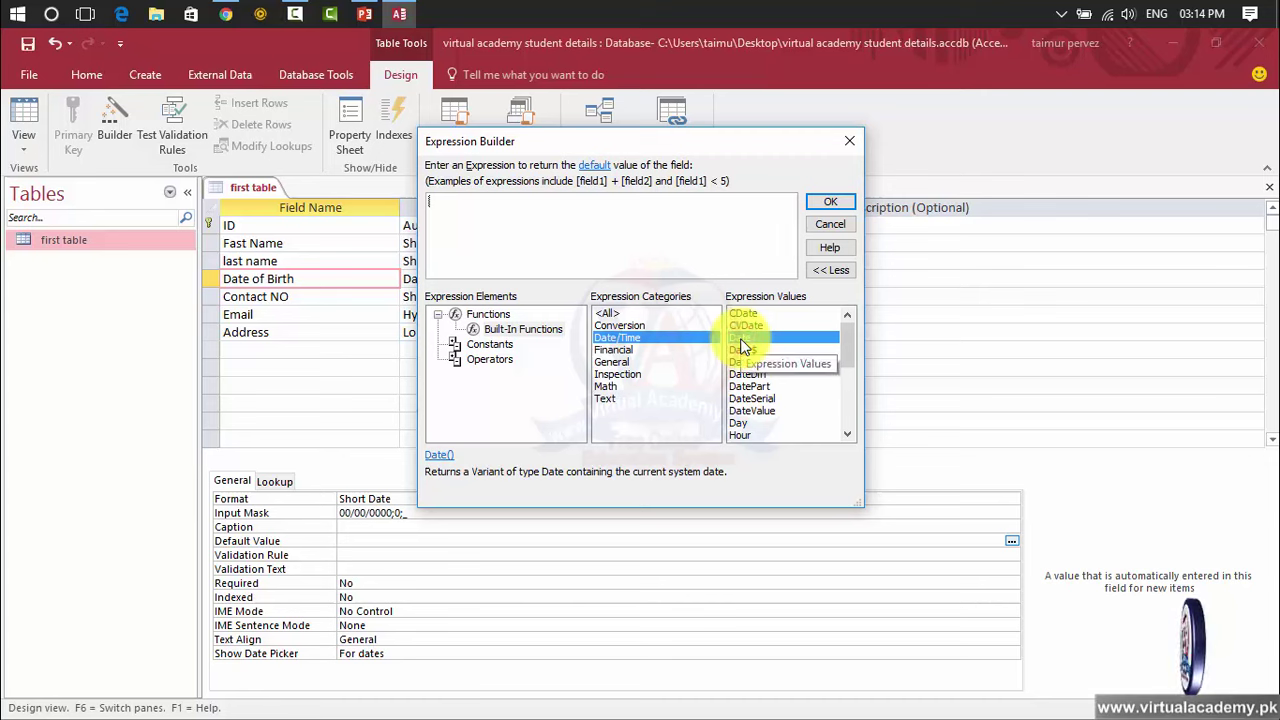
pyautogui.click(742, 349)
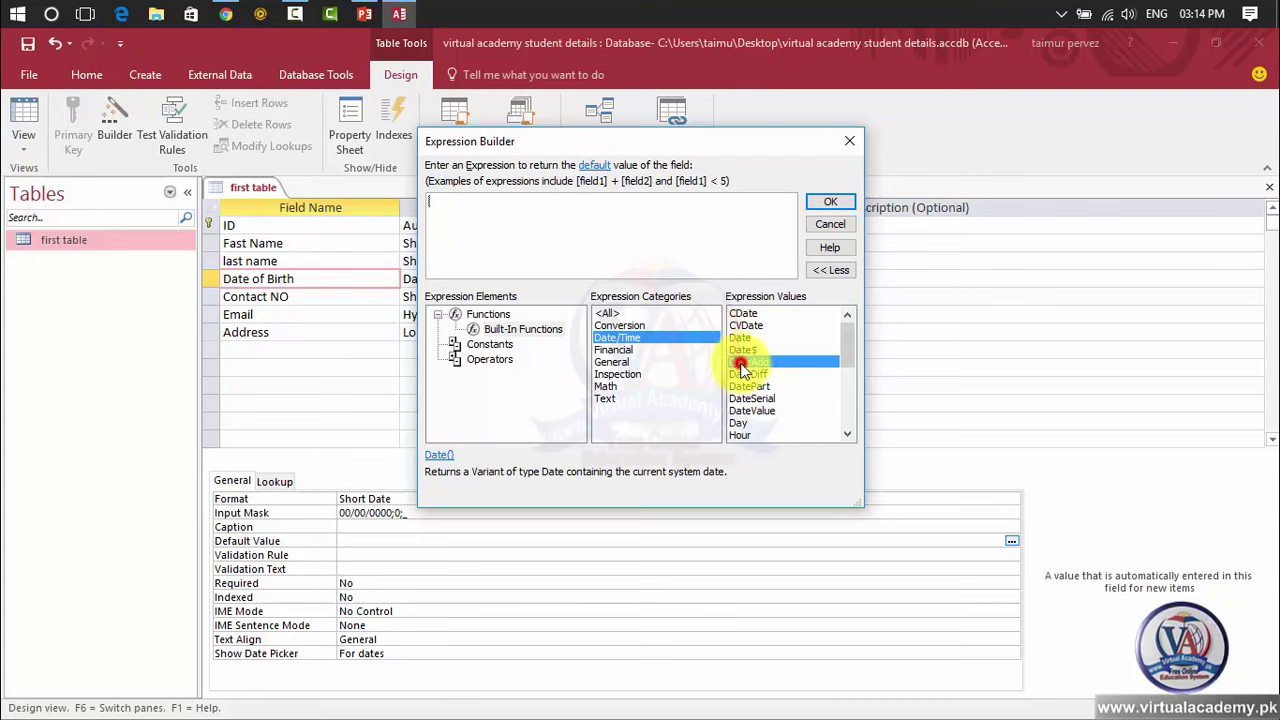
pyautogui.click(748, 361)
pyautogui.click(748, 373)
pyautogui.click(745, 386)
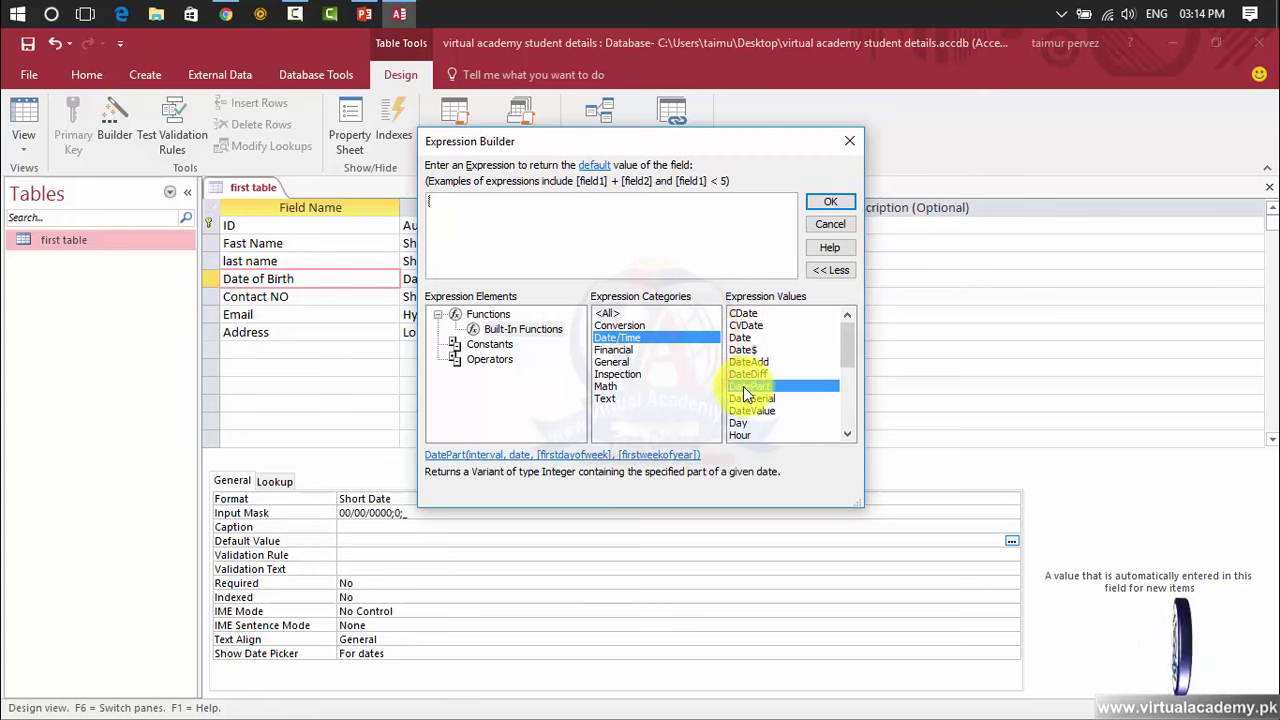
# Enter =Date() in the expression box and accept it as Date of Birth's default value
pyautogui.click(674, 244)
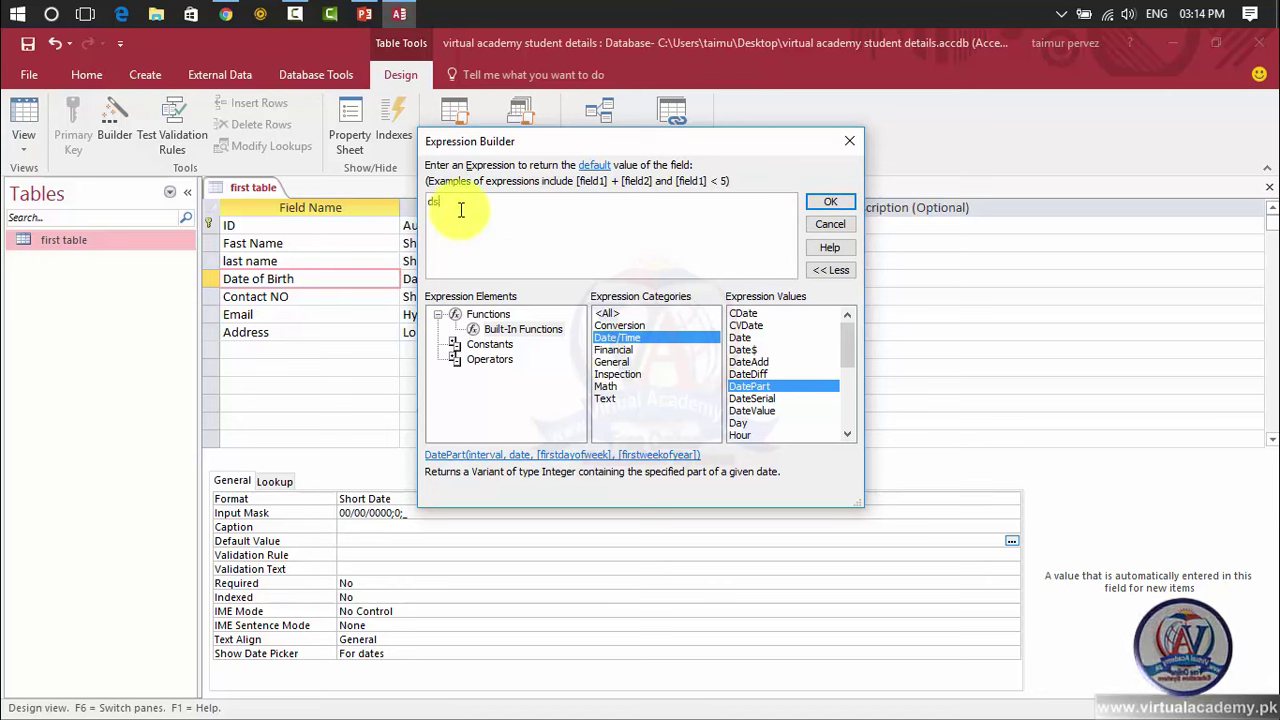
pyautogui.press('BackSpace')
pyautogui.write('ate')
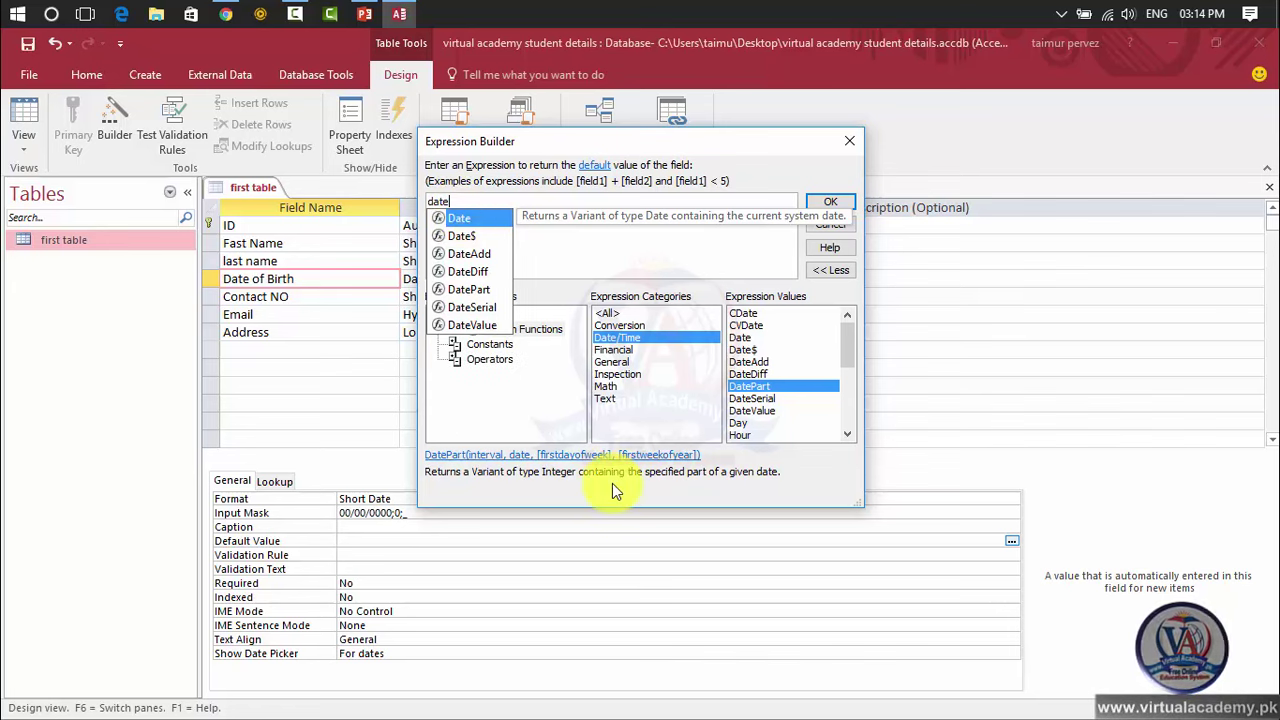
pyautogui.write('()')
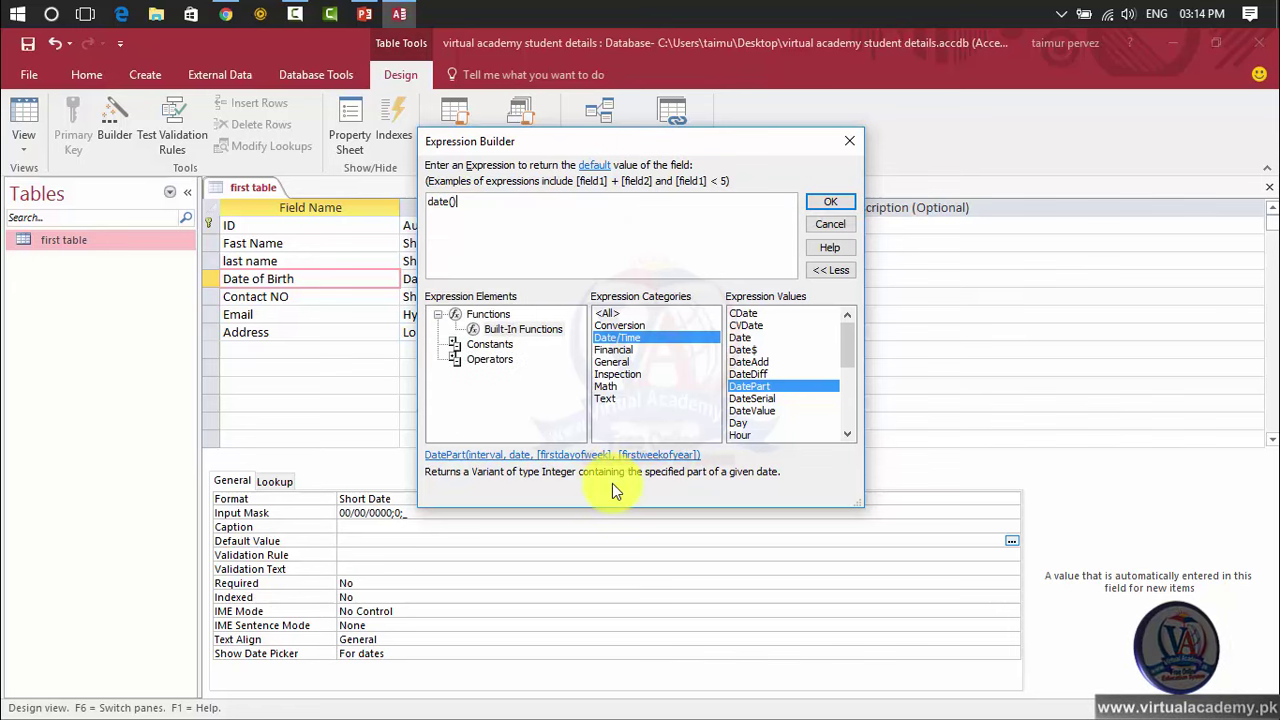
pyautogui.click(829, 202)
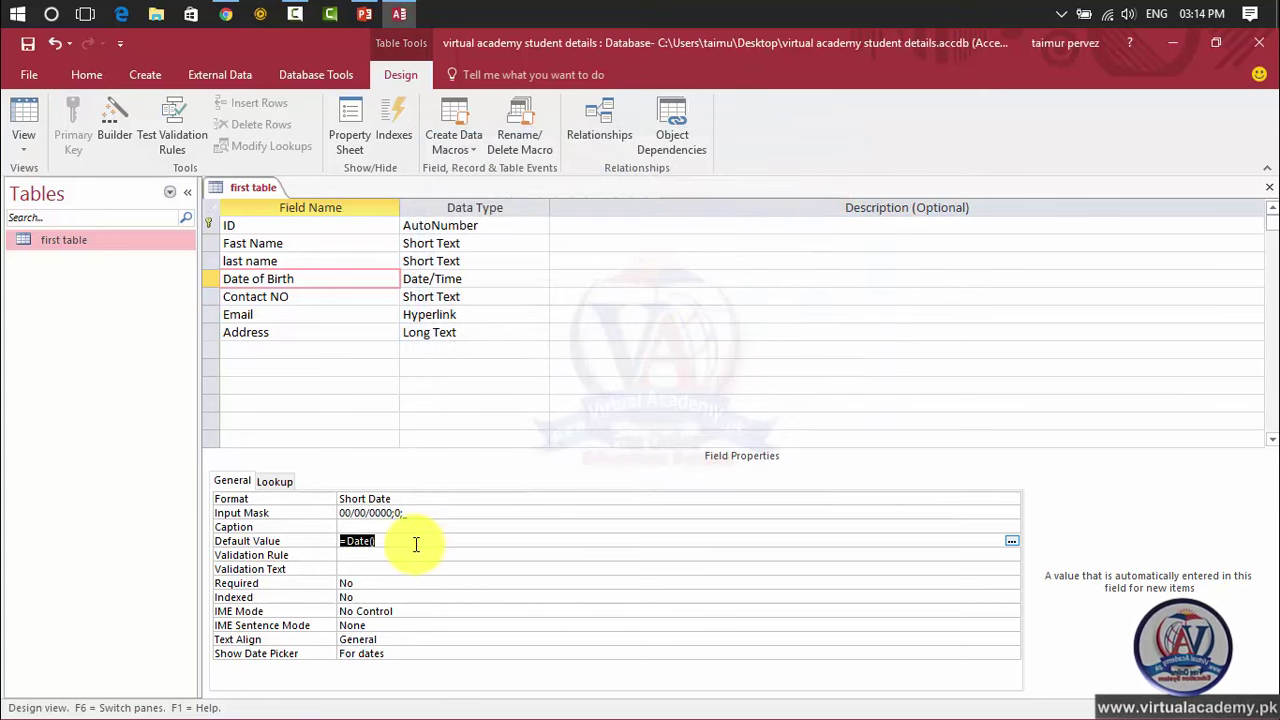
pyautogui.click(414, 543)
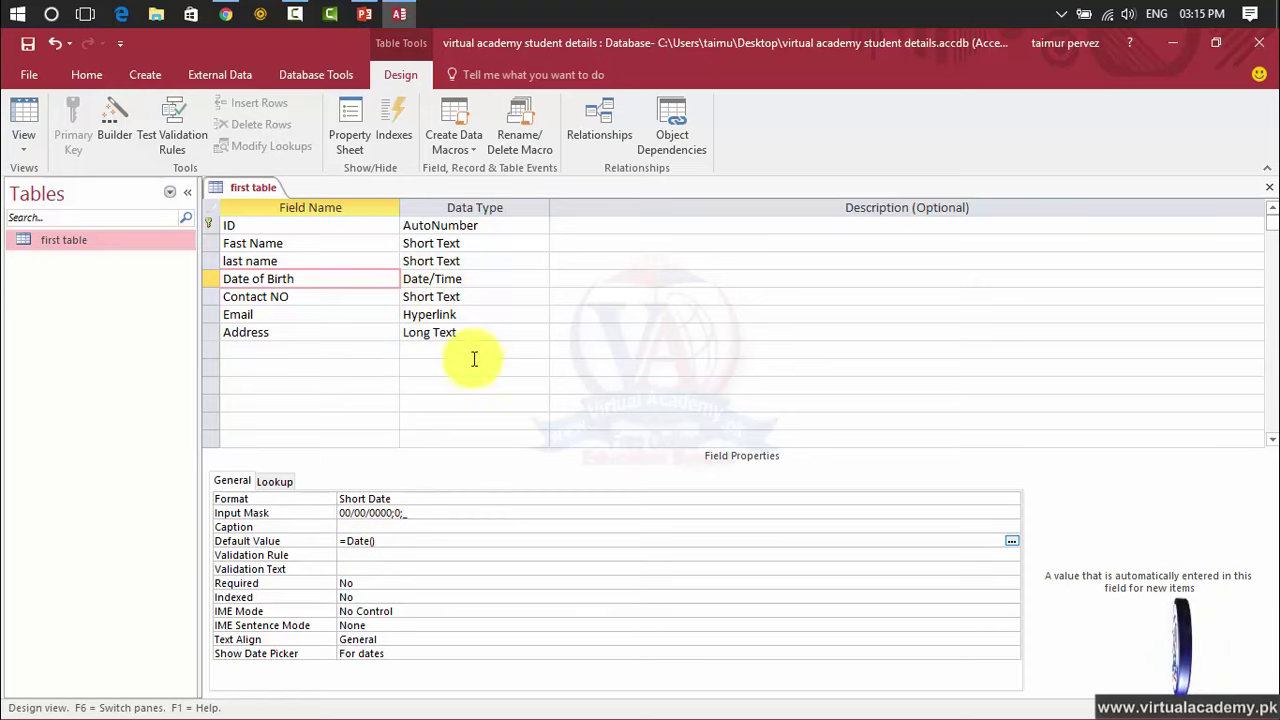
pyautogui.click(389, 557)
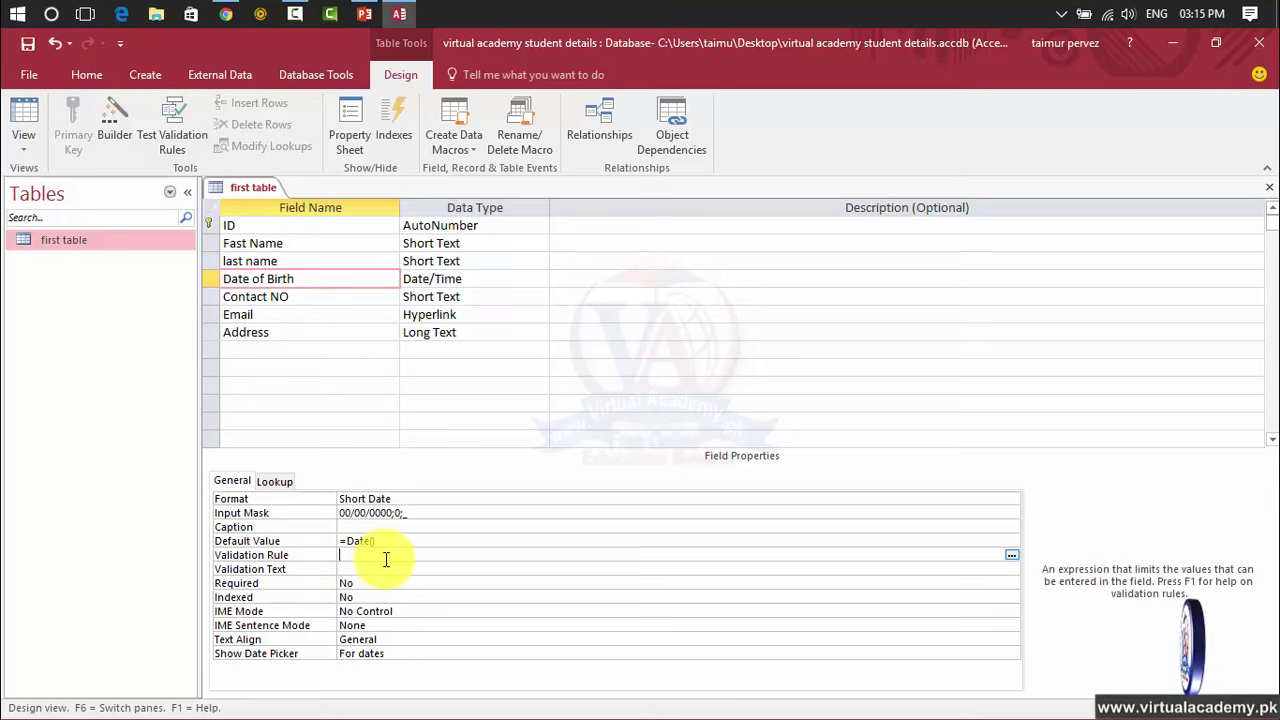
pyautogui.click(1011, 555)
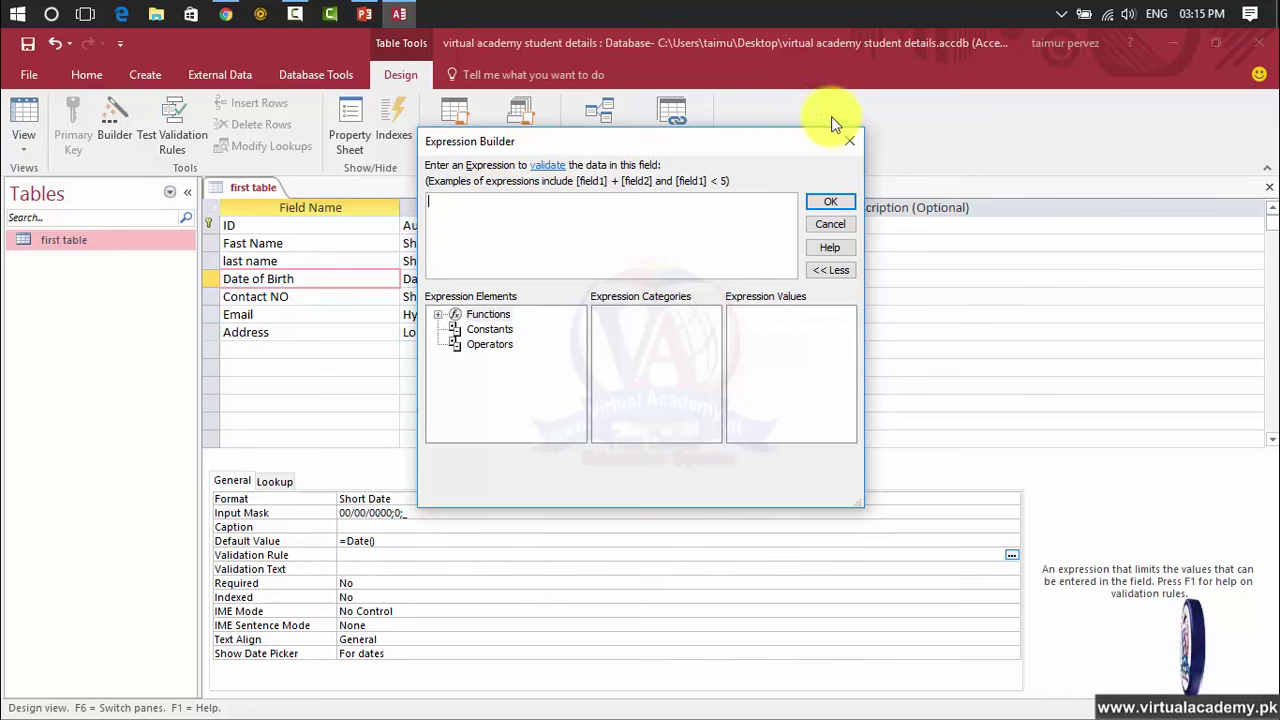
pyautogui.click(848, 141)
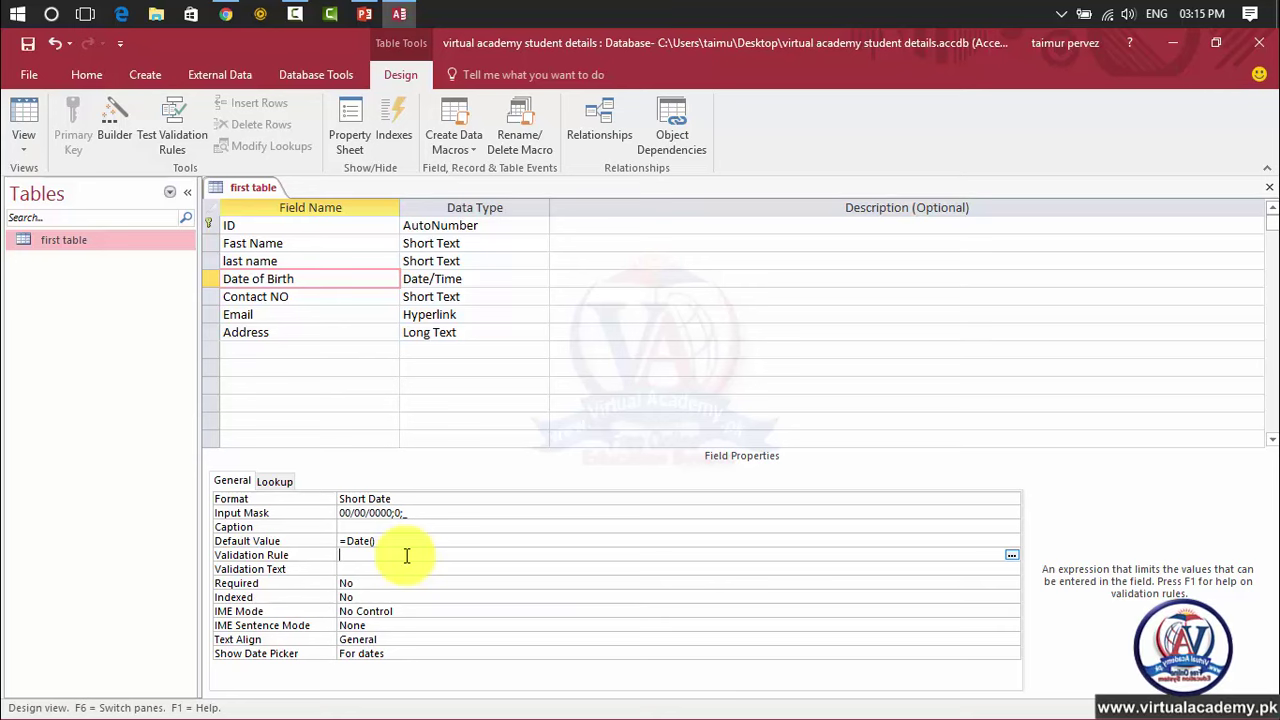
pyautogui.click(1012, 554)
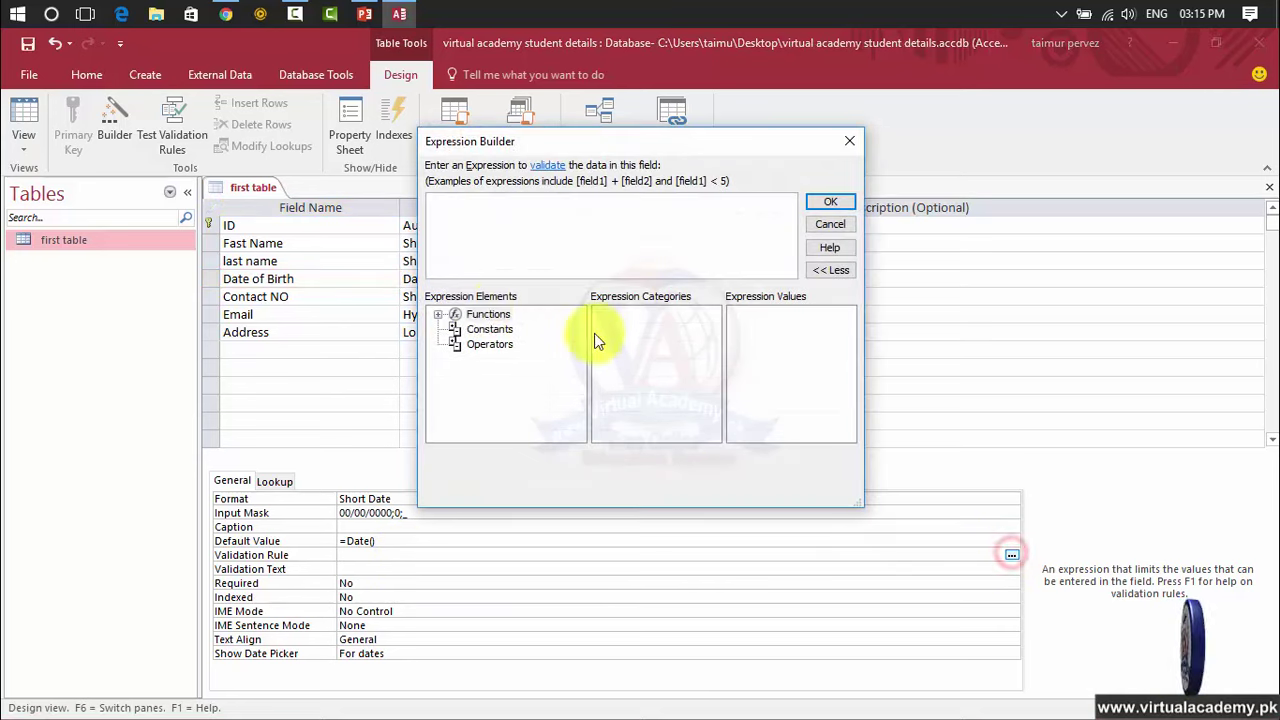
pyautogui.click(438, 314)
pyautogui.click(475, 329)
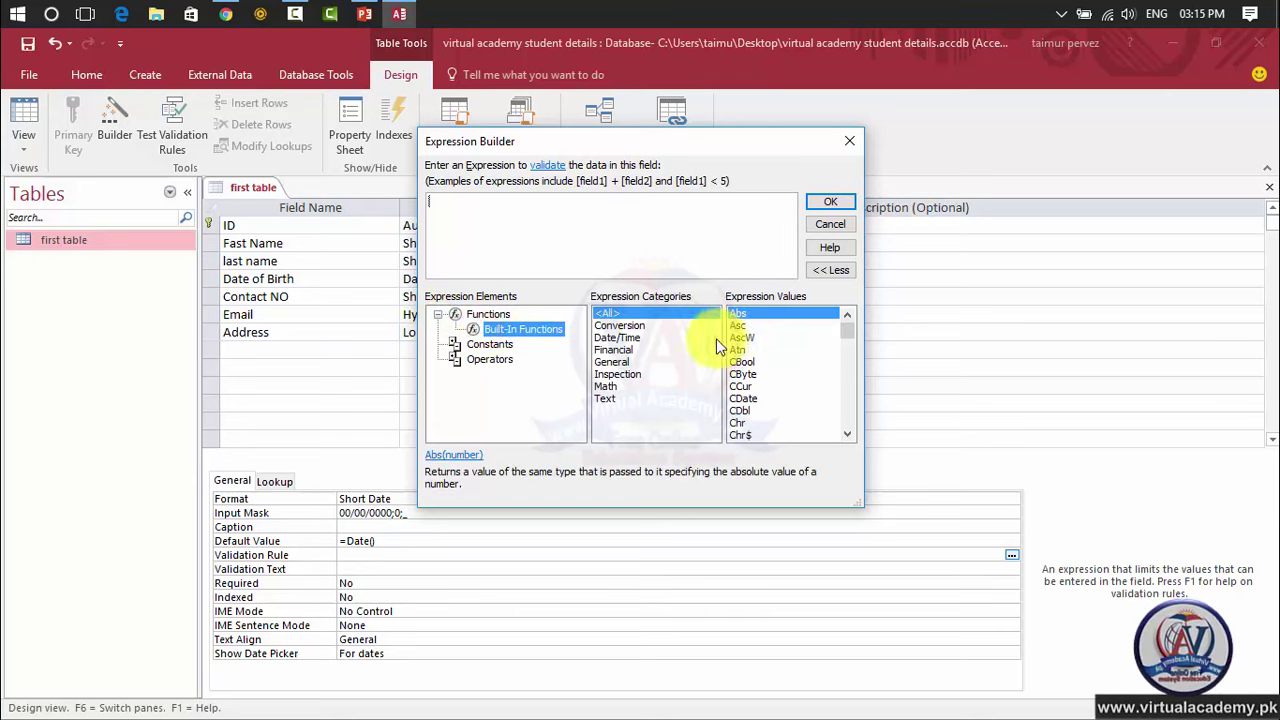
pyautogui.click(625, 338)
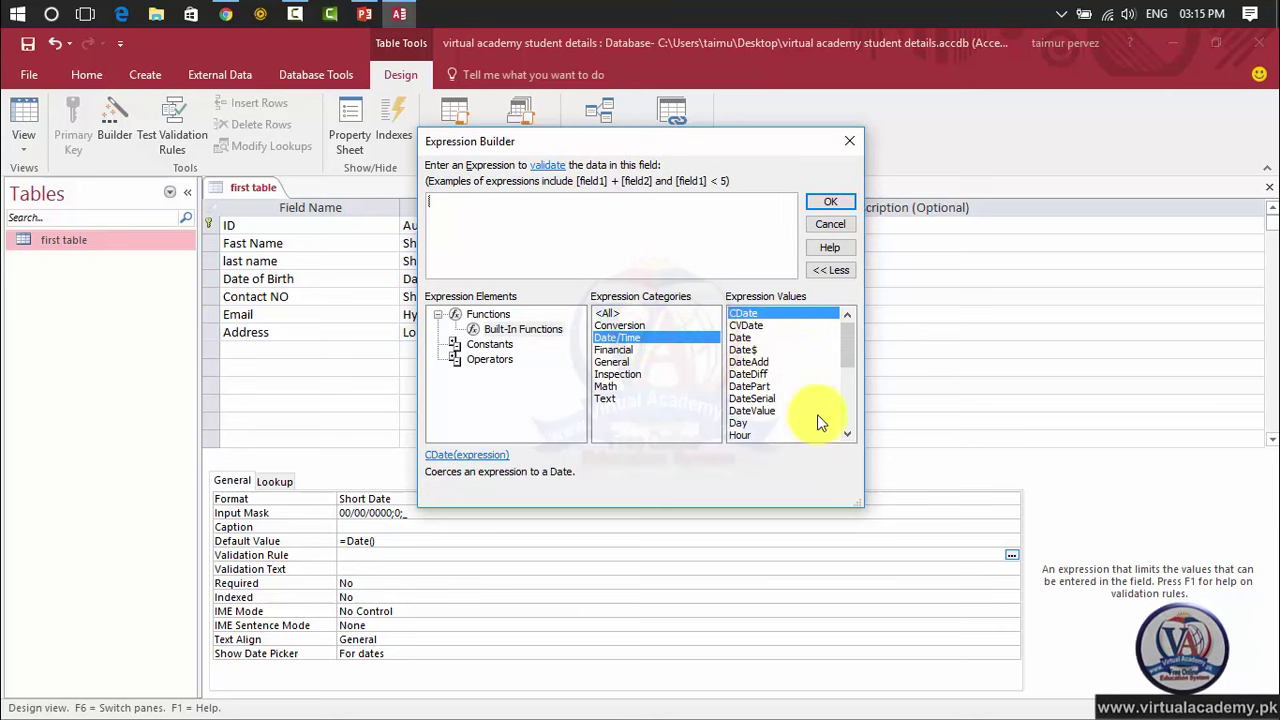
pyautogui.click(847, 439)
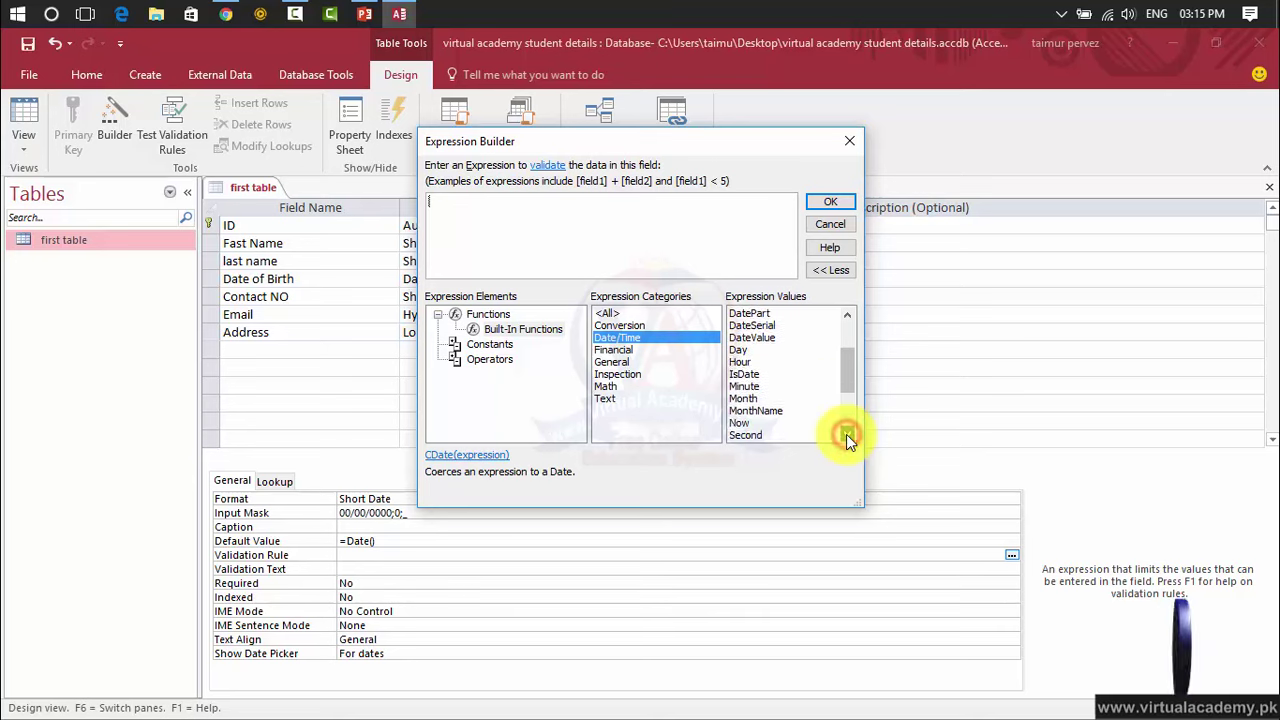
pyautogui.moveTo(844, 387); pyautogui.dragTo(837, 321)
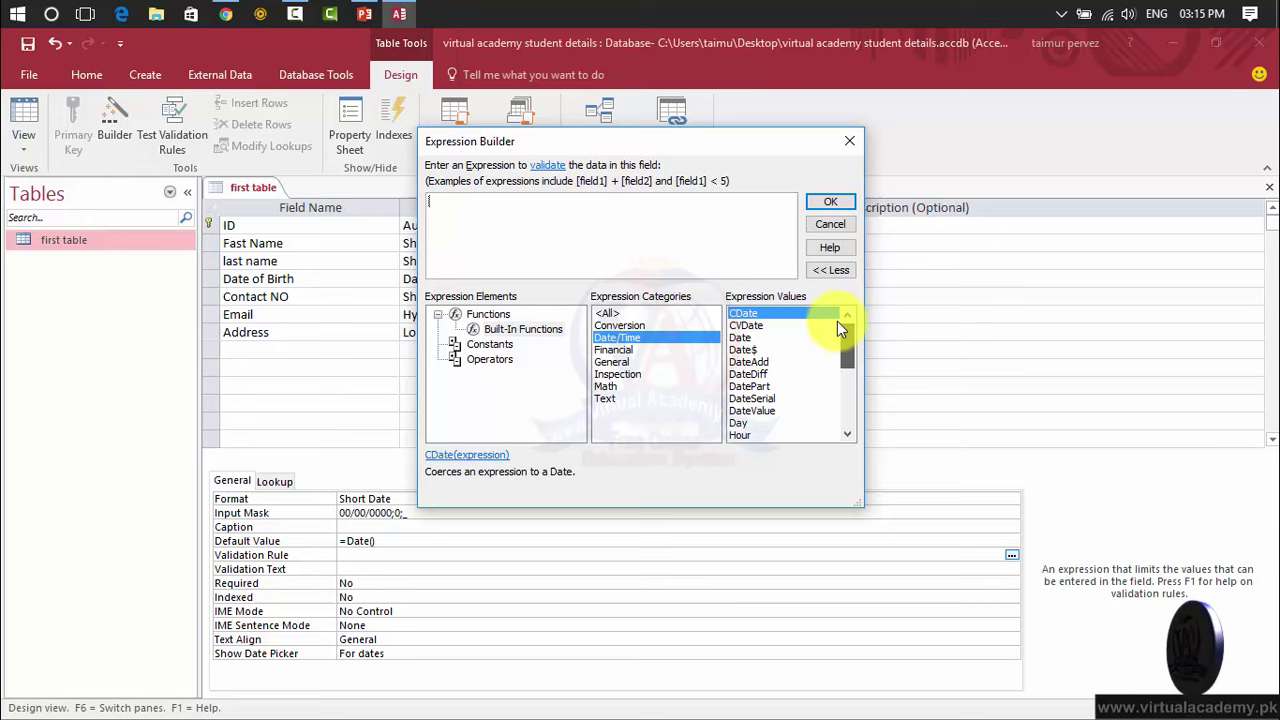
pyautogui.click(744, 339)
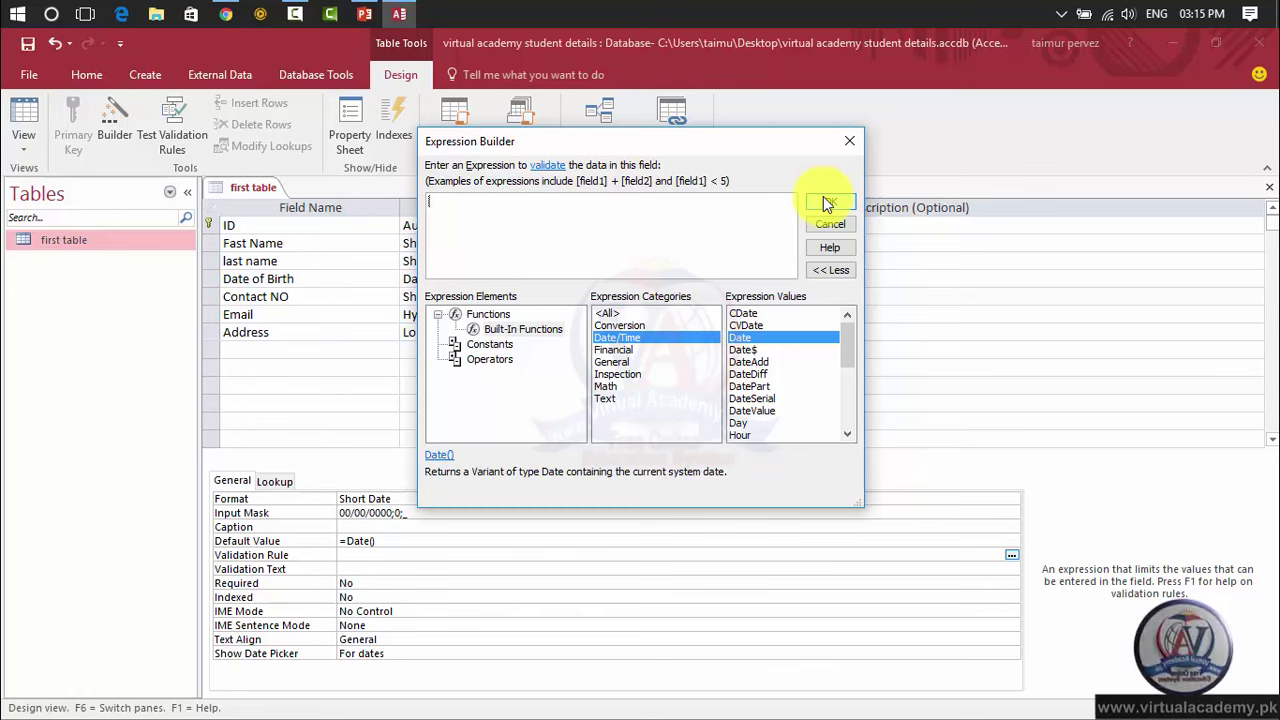
pyautogui.click(849, 144)
pyautogui.click(354, 568)
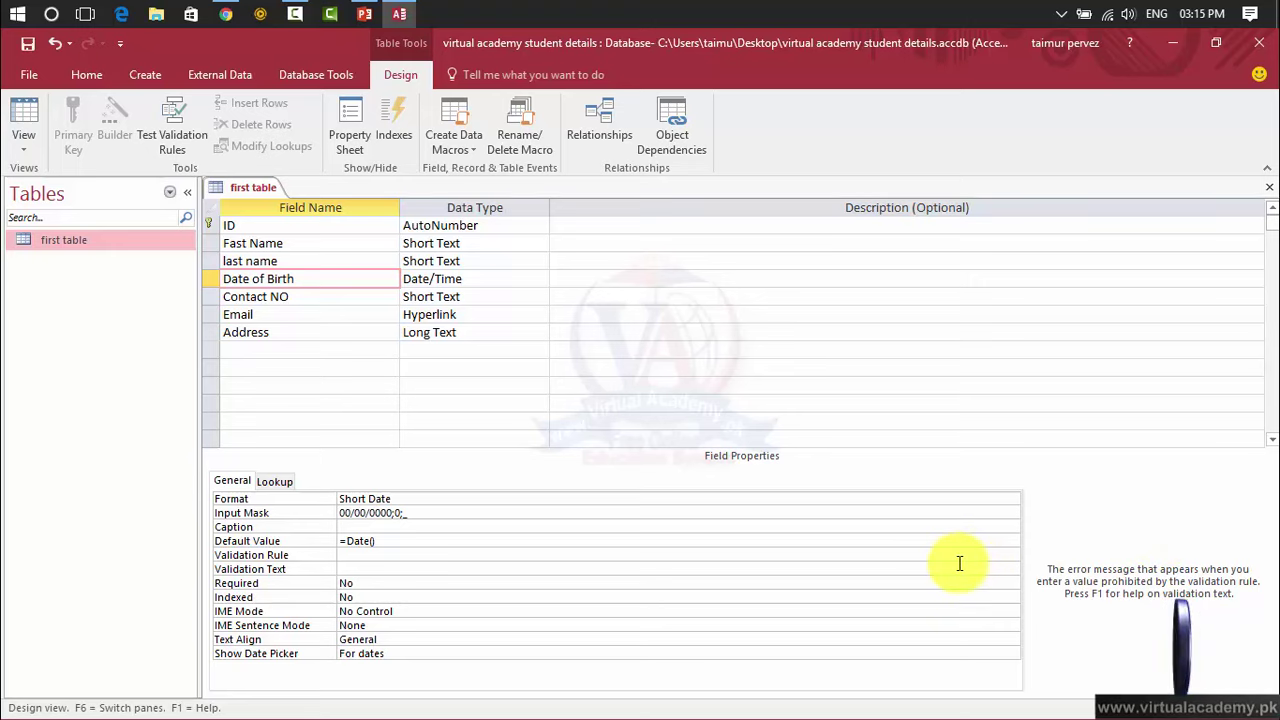
pyautogui.click(370, 582)
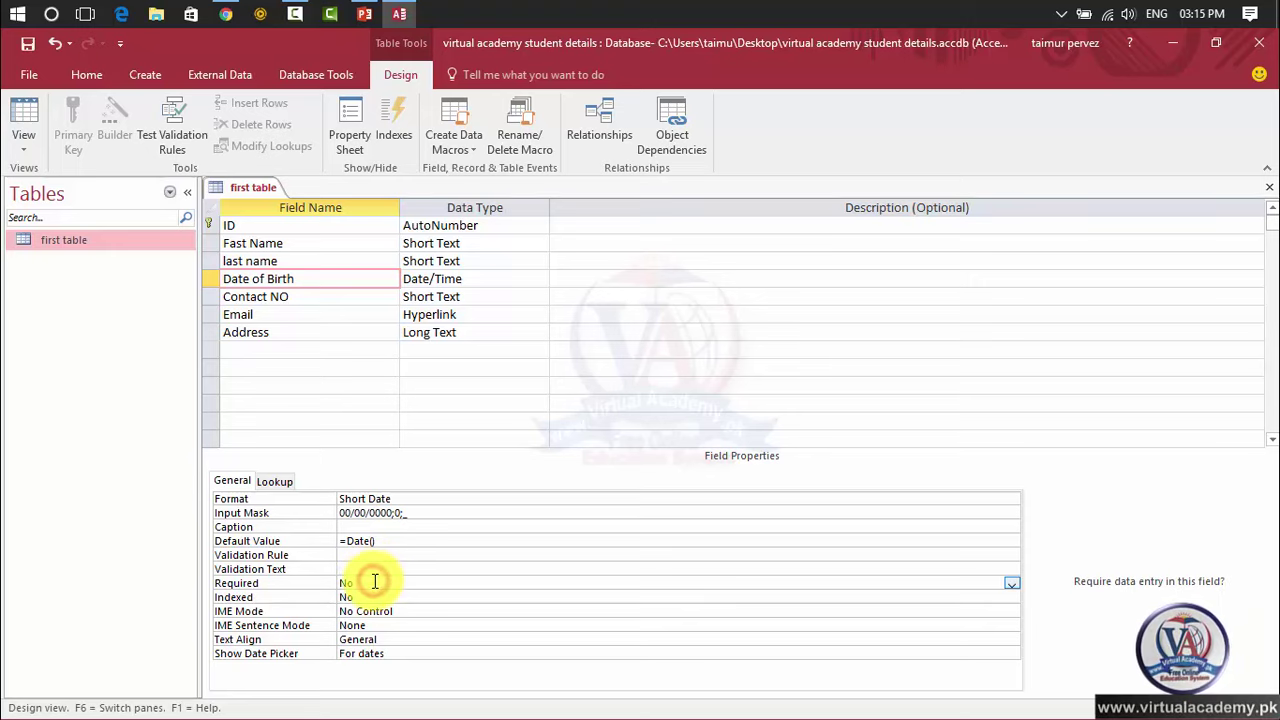
pyautogui.click(497, 611)
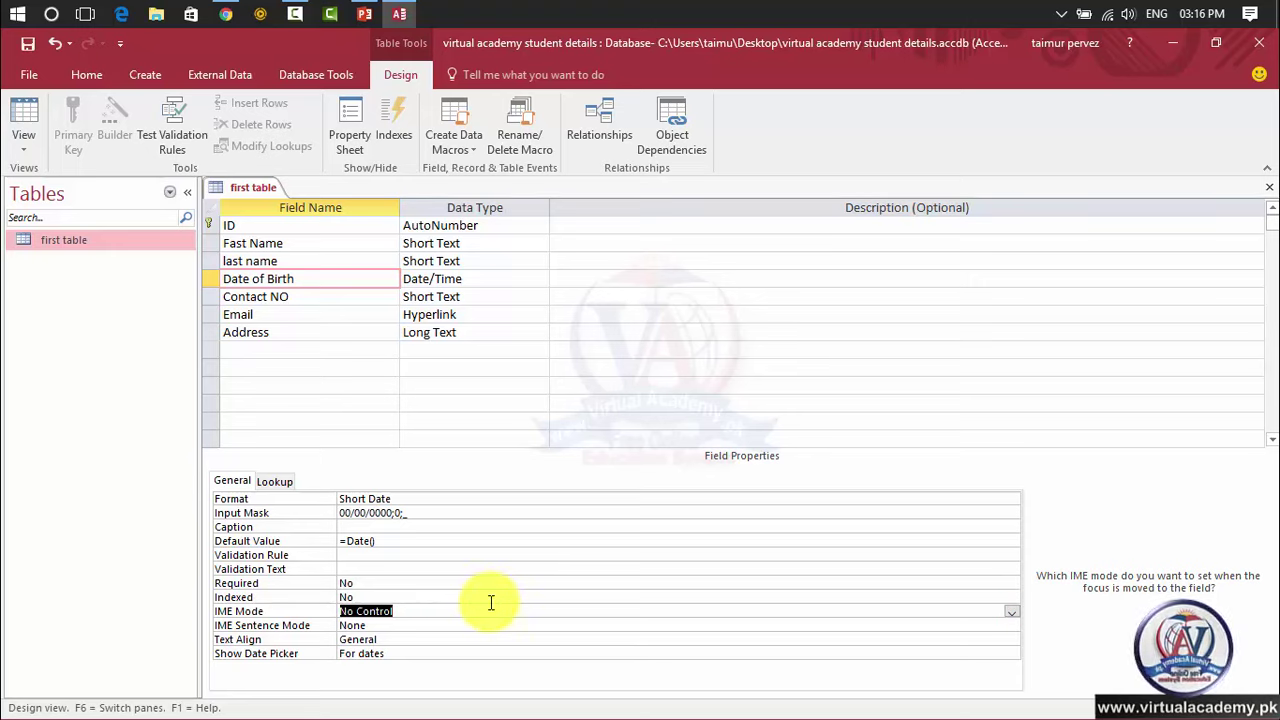
pyautogui.click(434, 638)
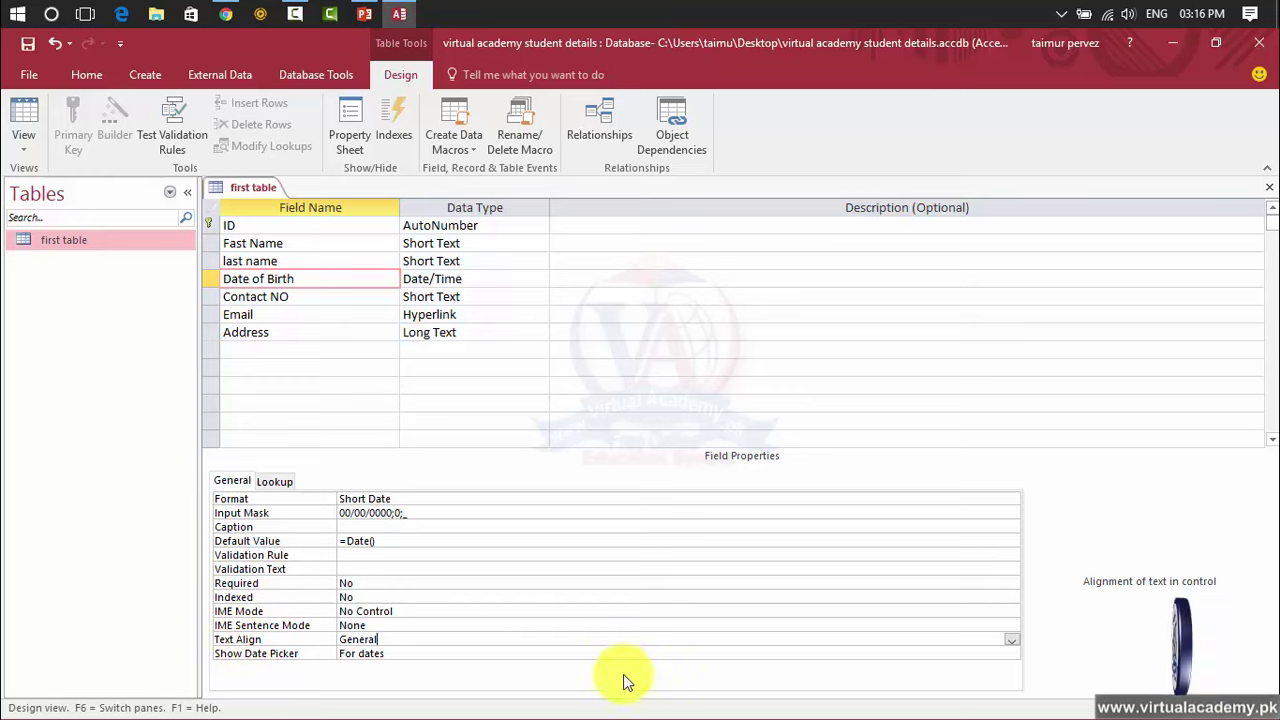
pyautogui.click(1013, 640)
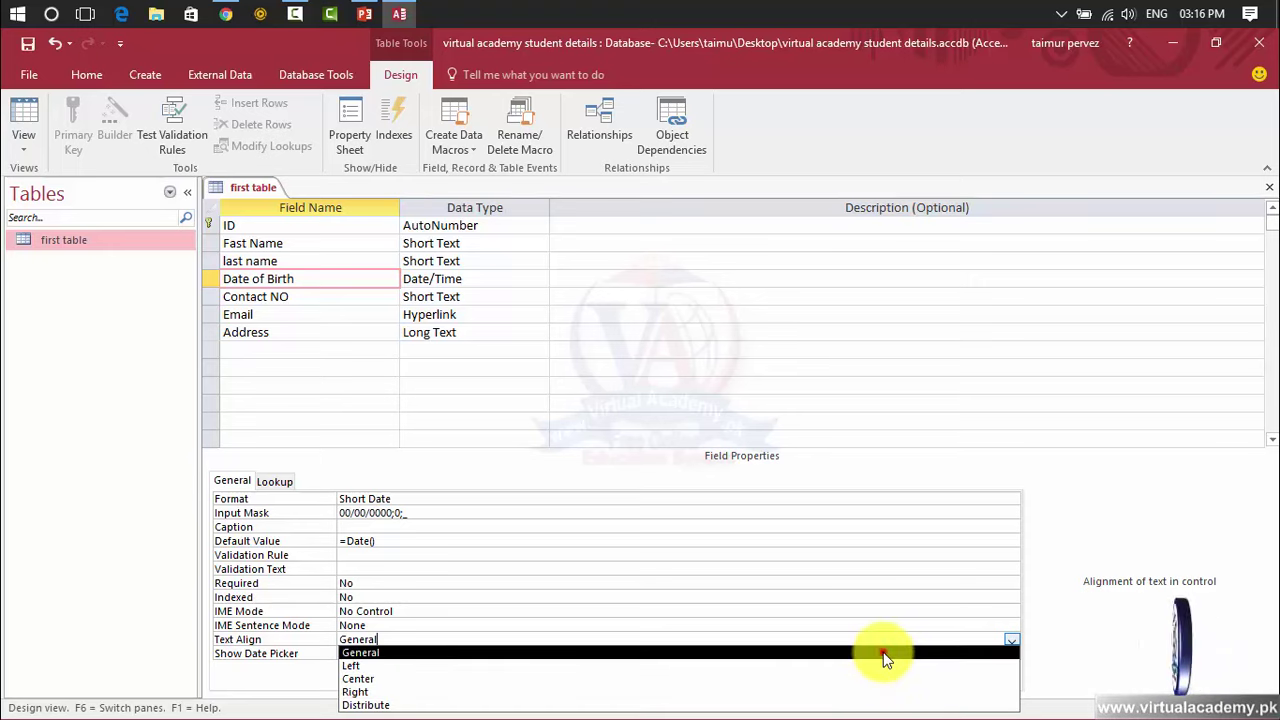
pyautogui.click(883, 652)
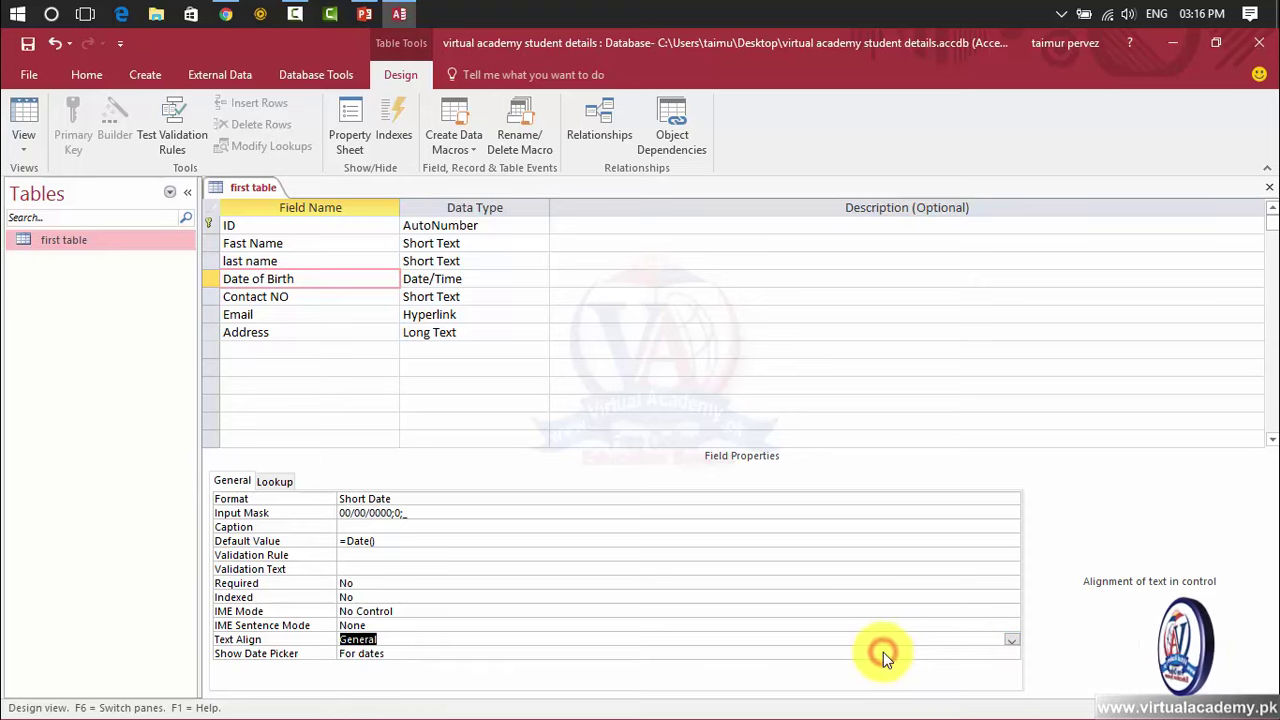
pyautogui.click(586, 654)
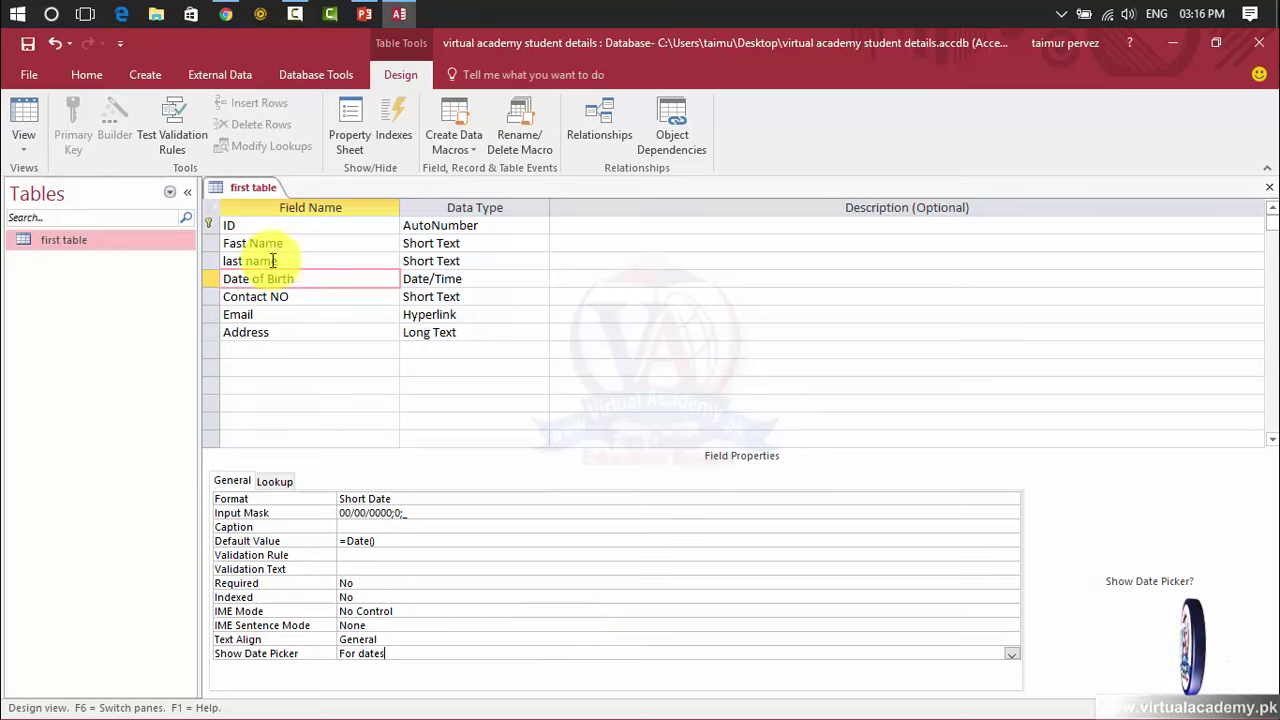
# Select Contact NO, launch its Input Mask builder, and save first table when prompted
pyautogui.click(273, 296)
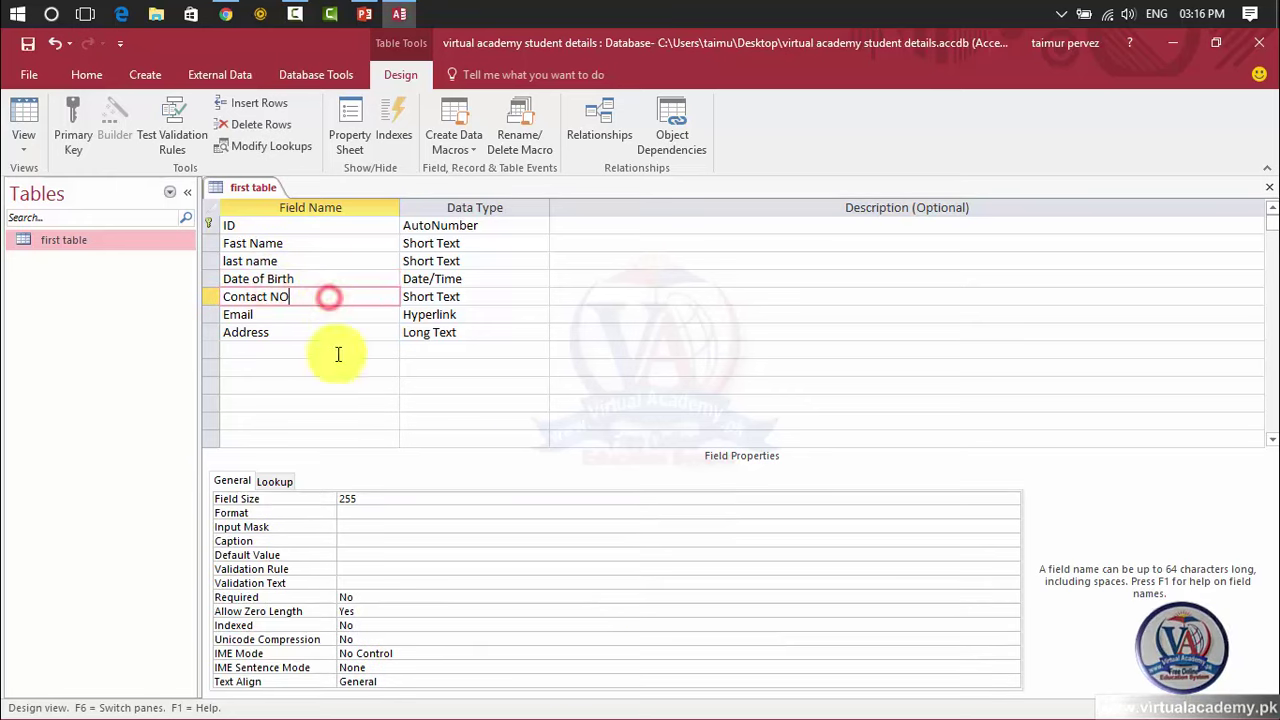
pyautogui.click(384, 499)
pyautogui.click(380, 513)
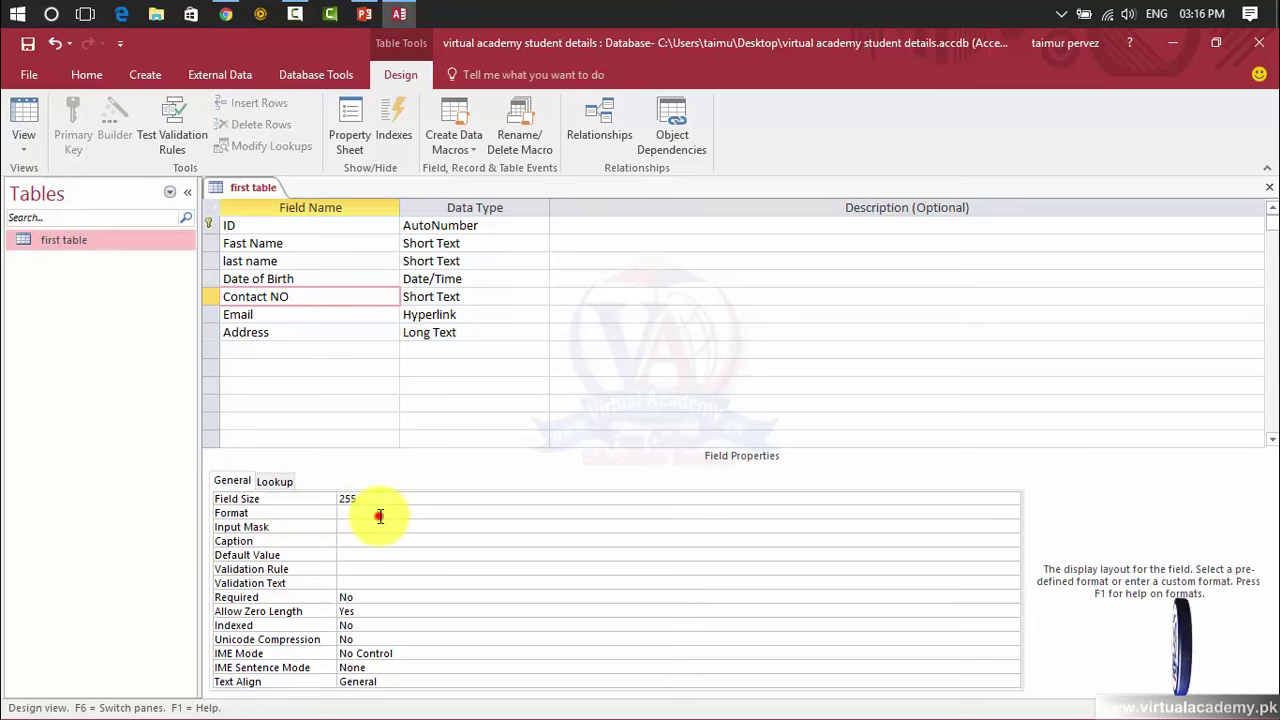
pyautogui.click(1012, 514)
pyautogui.click(962, 527)
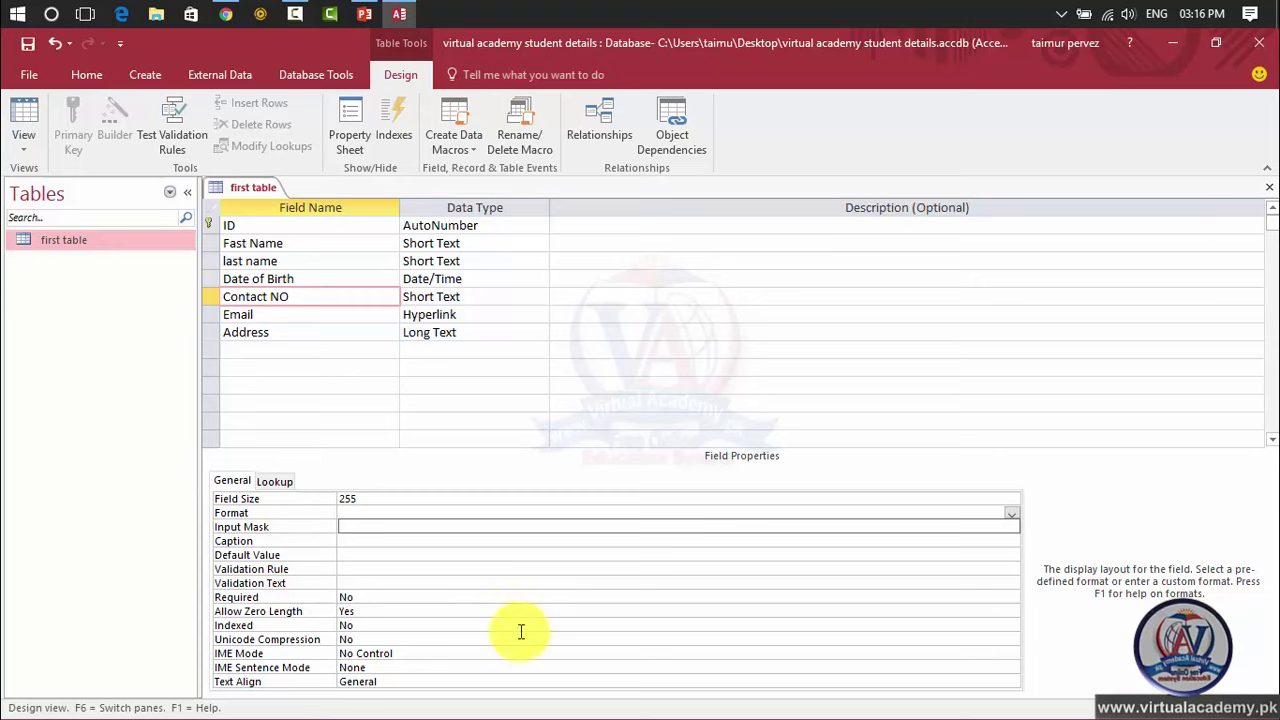
pyautogui.click(345, 526)
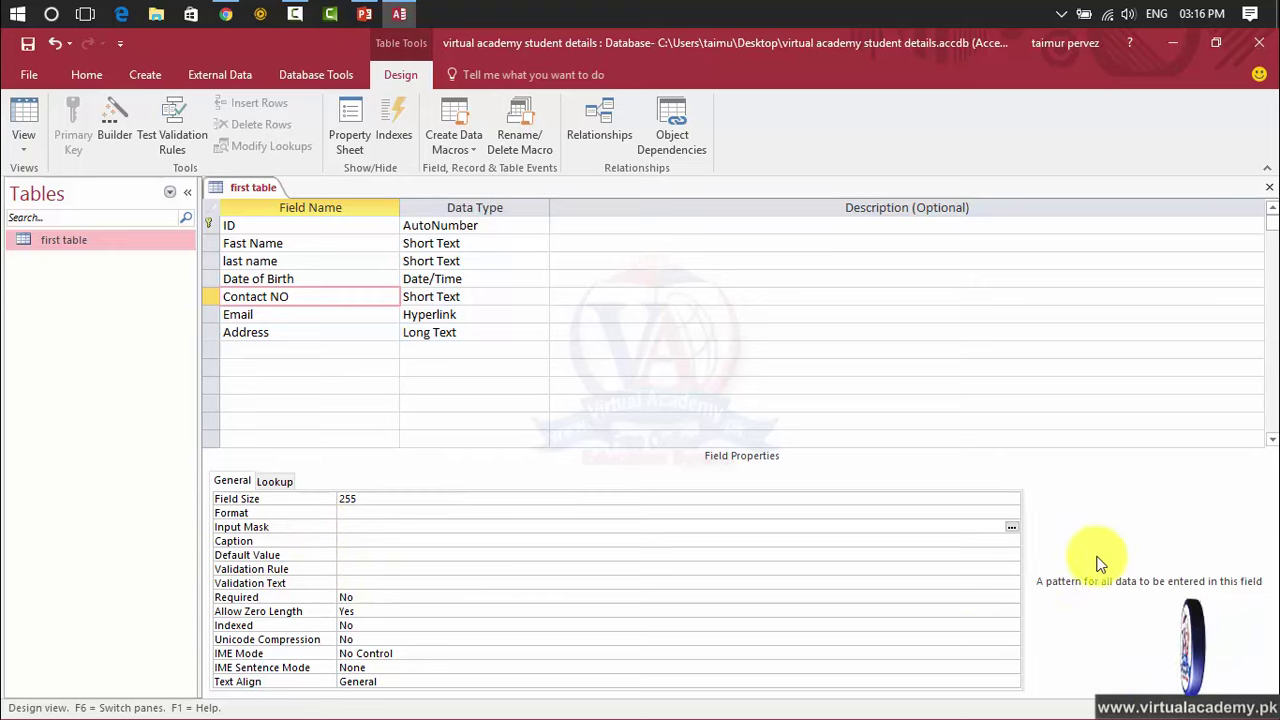
pyautogui.click(1012, 527)
pyautogui.click(605, 432)
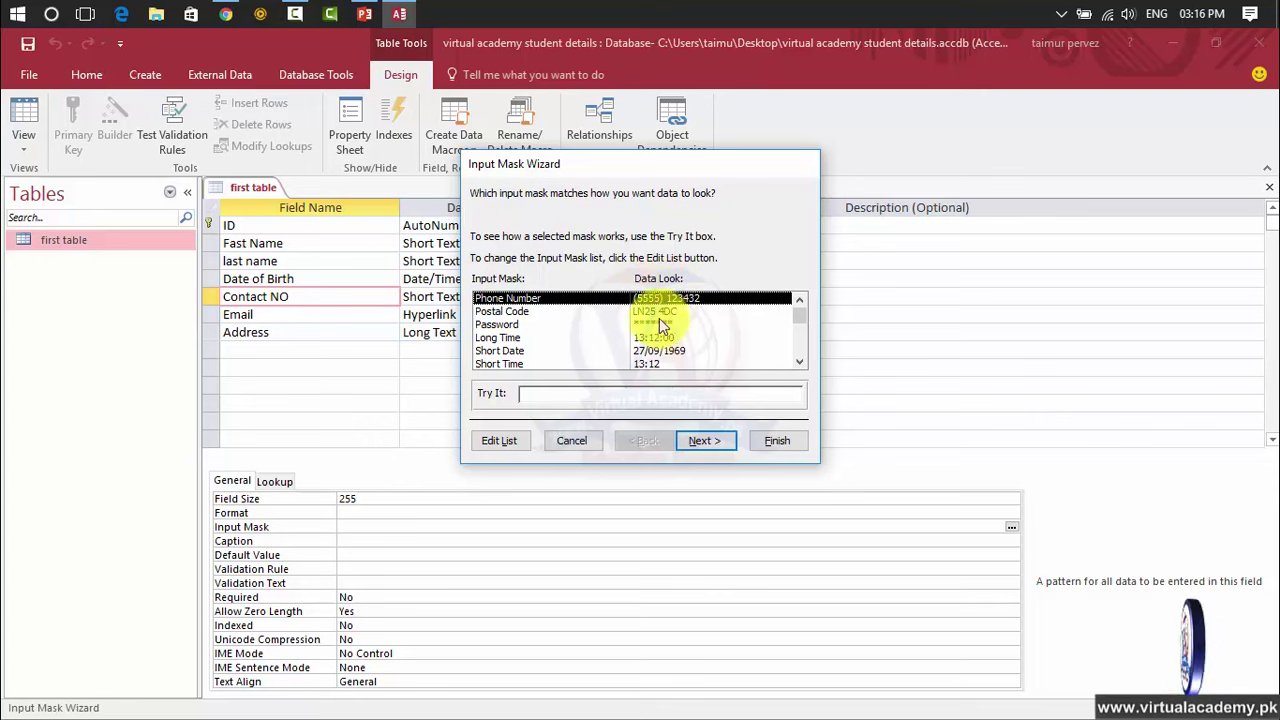
# Pick the Phone Number mask, inspecting its pattern in the mask list editor
pyautogui.click(513, 313)
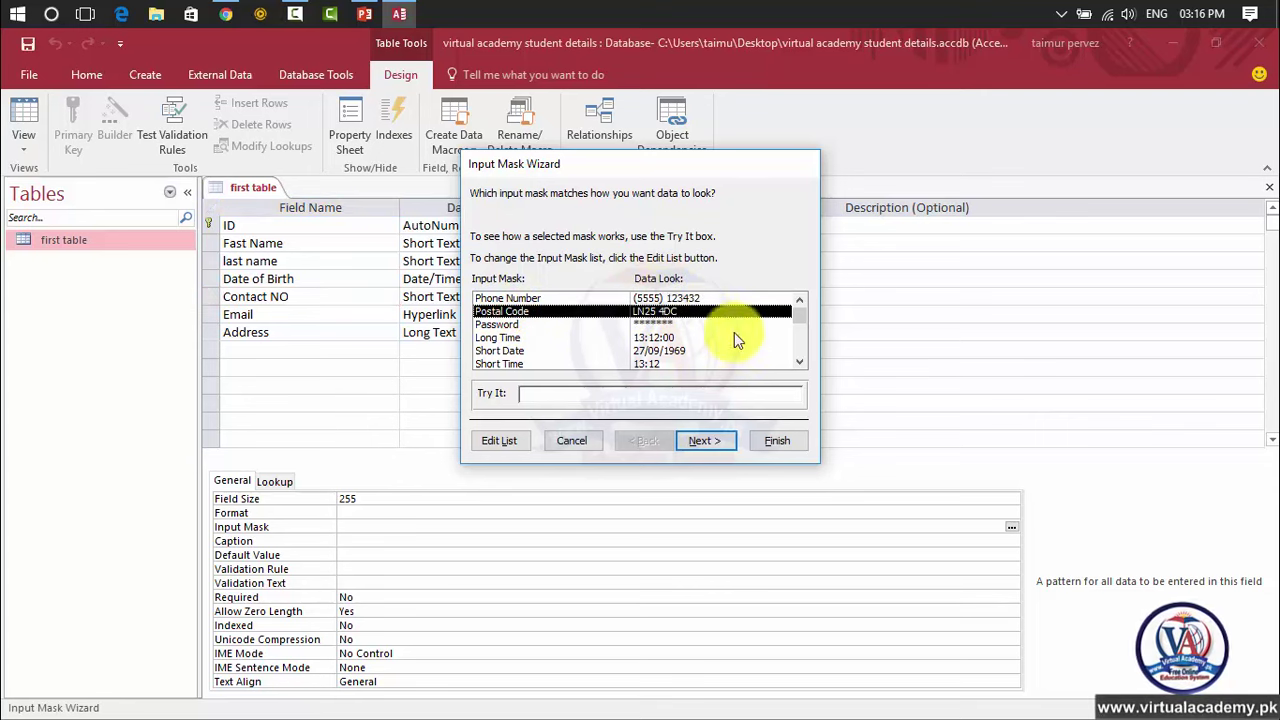
pyautogui.moveTo(804, 318); pyautogui.dragTo(807, 268)
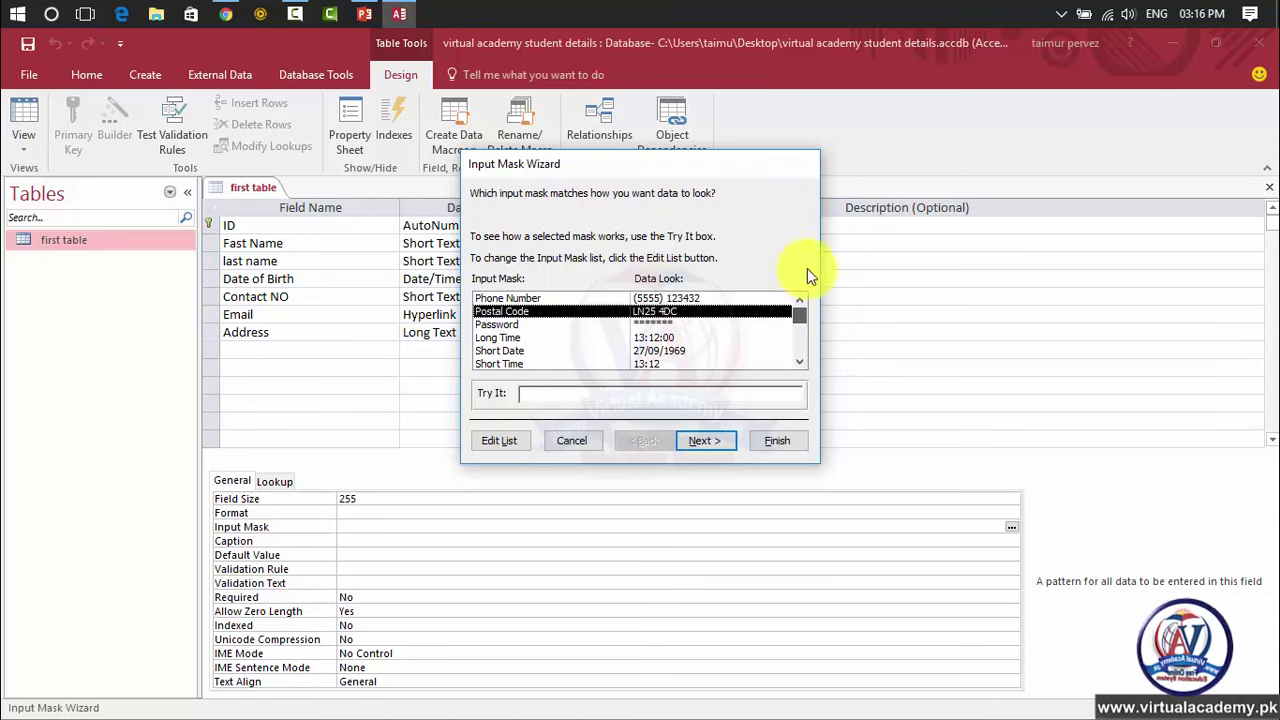
pyautogui.click(728, 299)
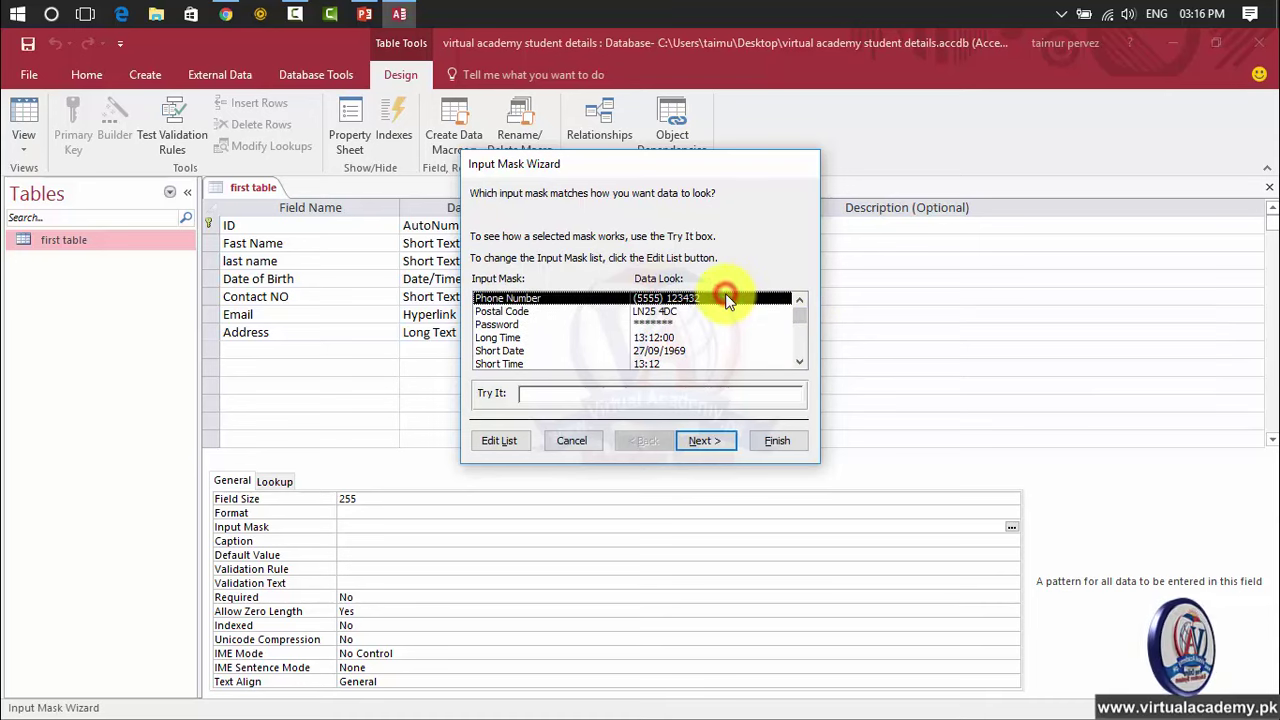
pyautogui.click(500, 441)
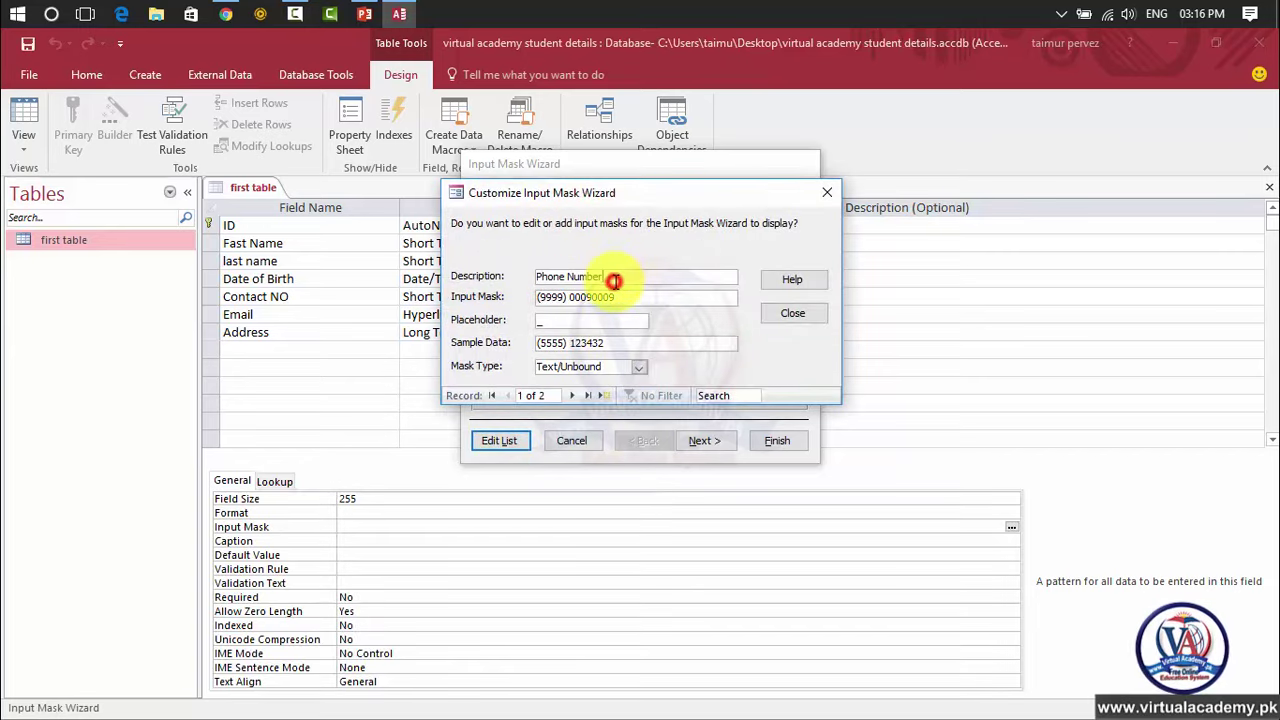
pyautogui.click(614, 280)
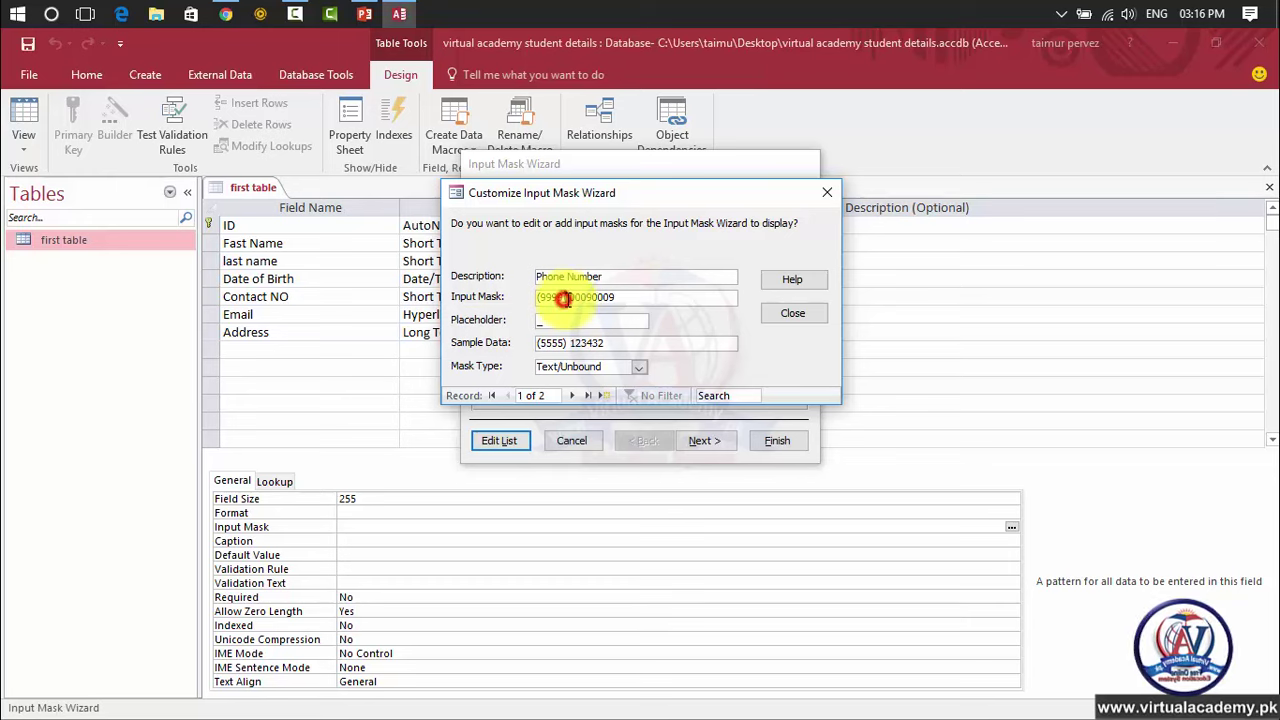
pyautogui.click(566, 298)
pyautogui.moveTo(627, 297); pyautogui.dragTo(570, 297)
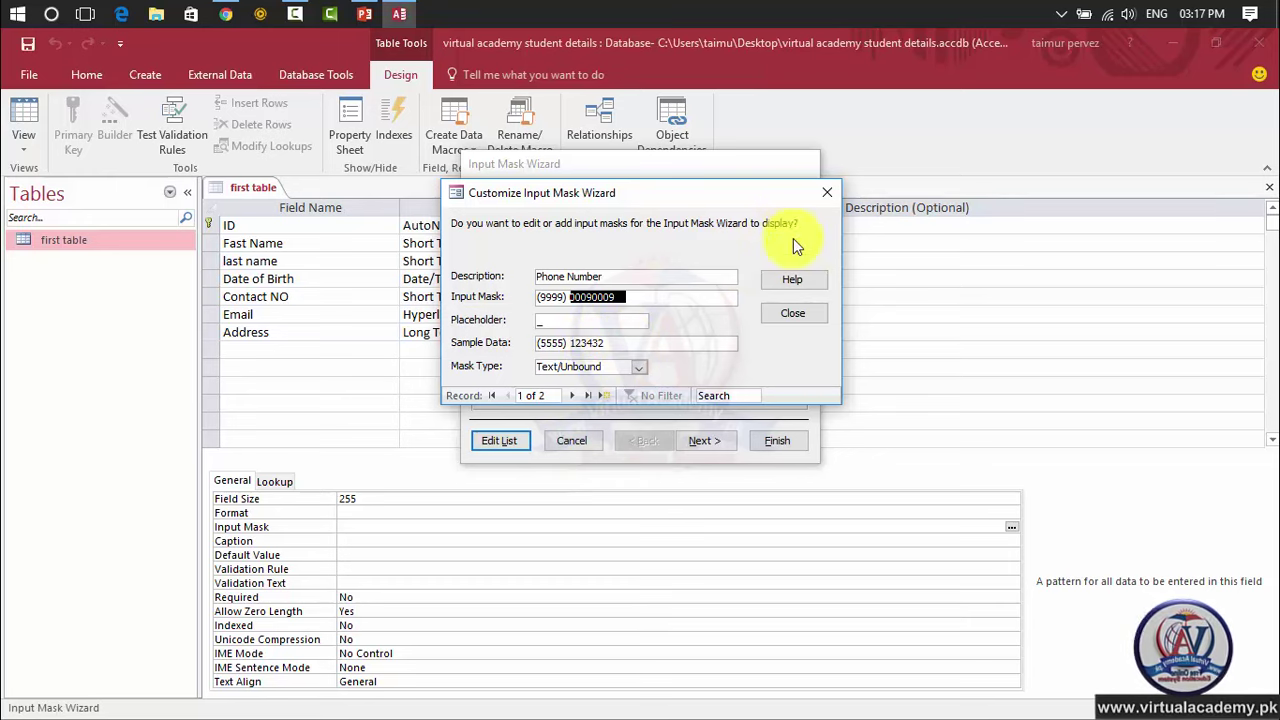
pyautogui.click(783, 313)
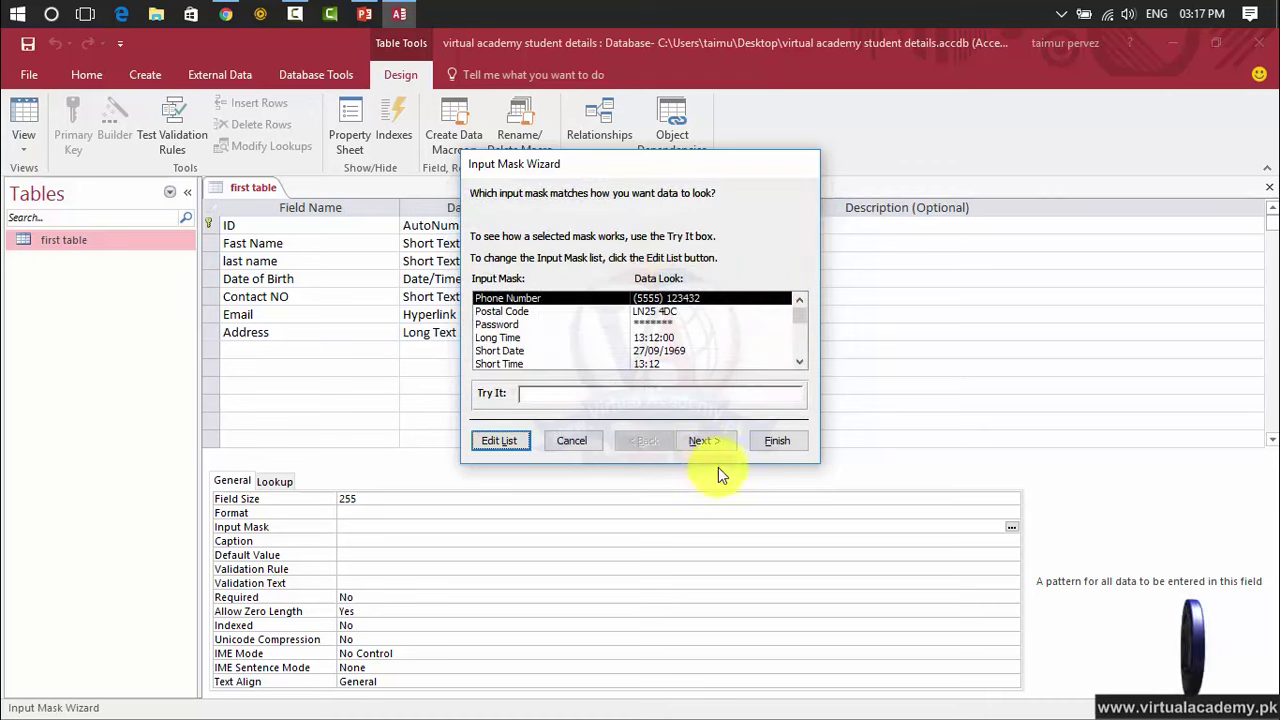
# Store the phone data without the mask symbols and finish the wizard
pyautogui.click(706, 441)
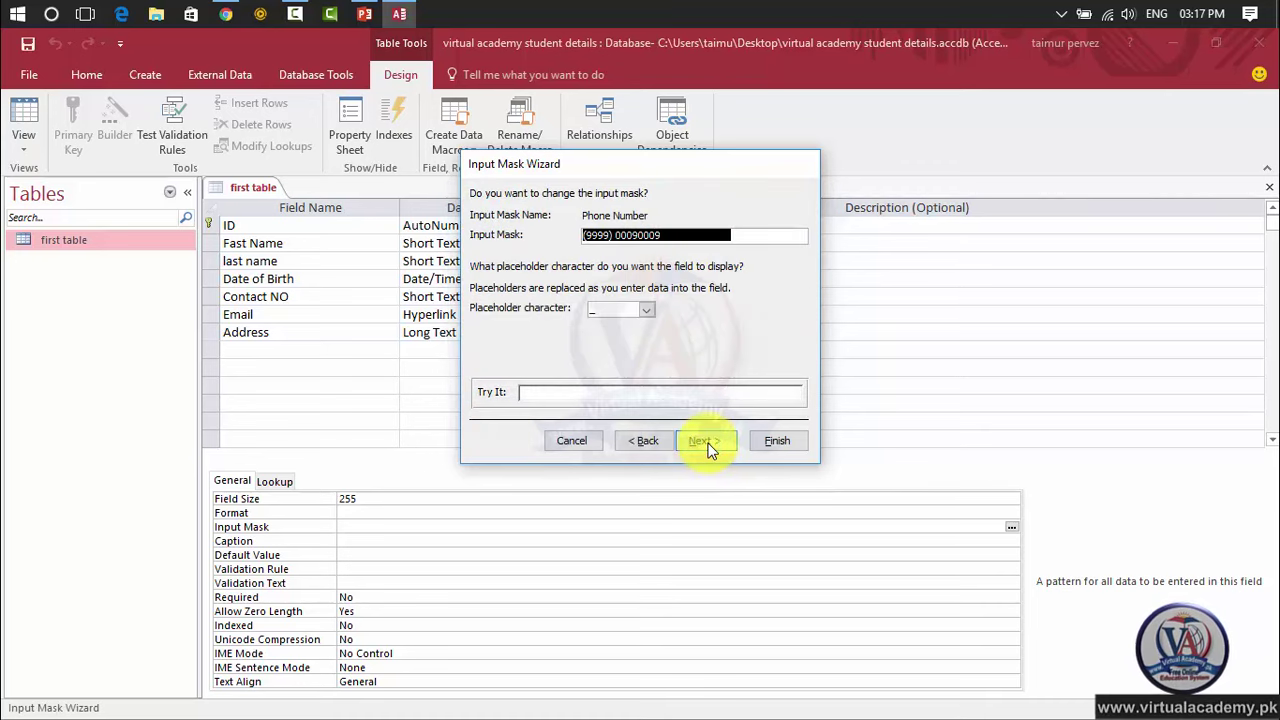
pyautogui.click(706, 441)
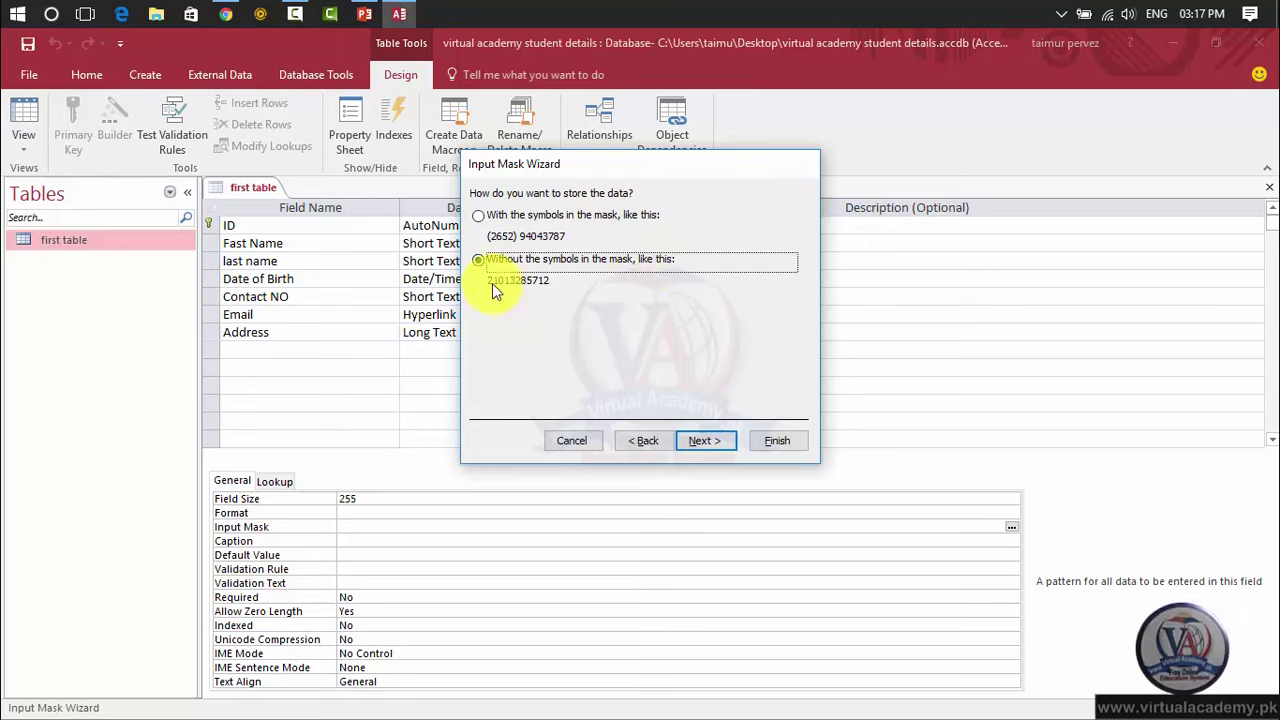
pyautogui.click(482, 216)
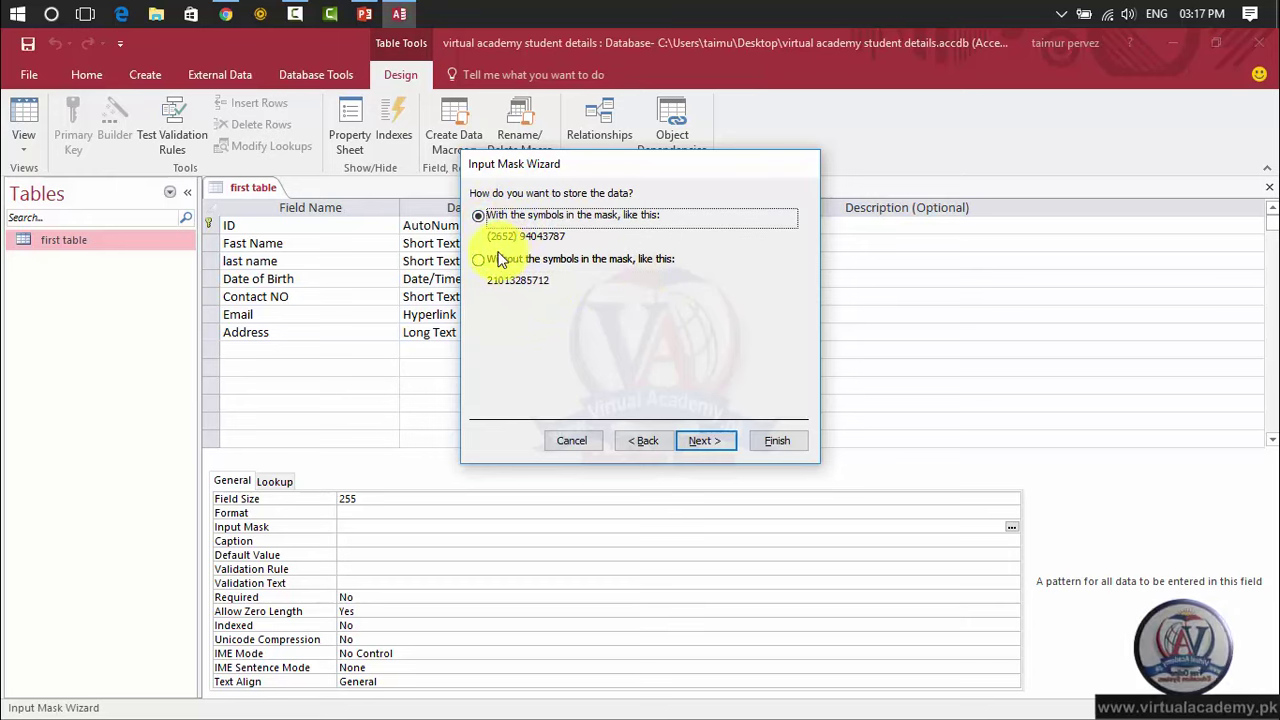
pyautogui.click(482, 259)
pyautogui.click(712, 440)
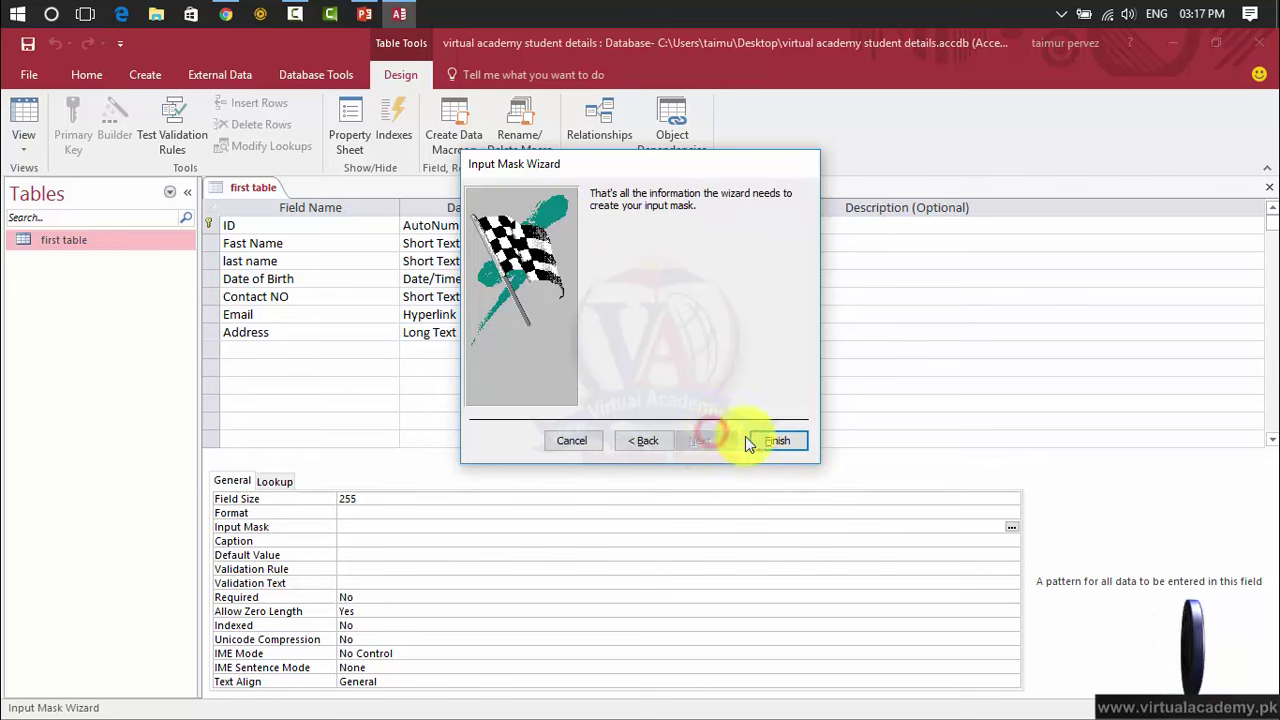
pyautogui.click(761, 442)
pyautogui.click(365, 540)
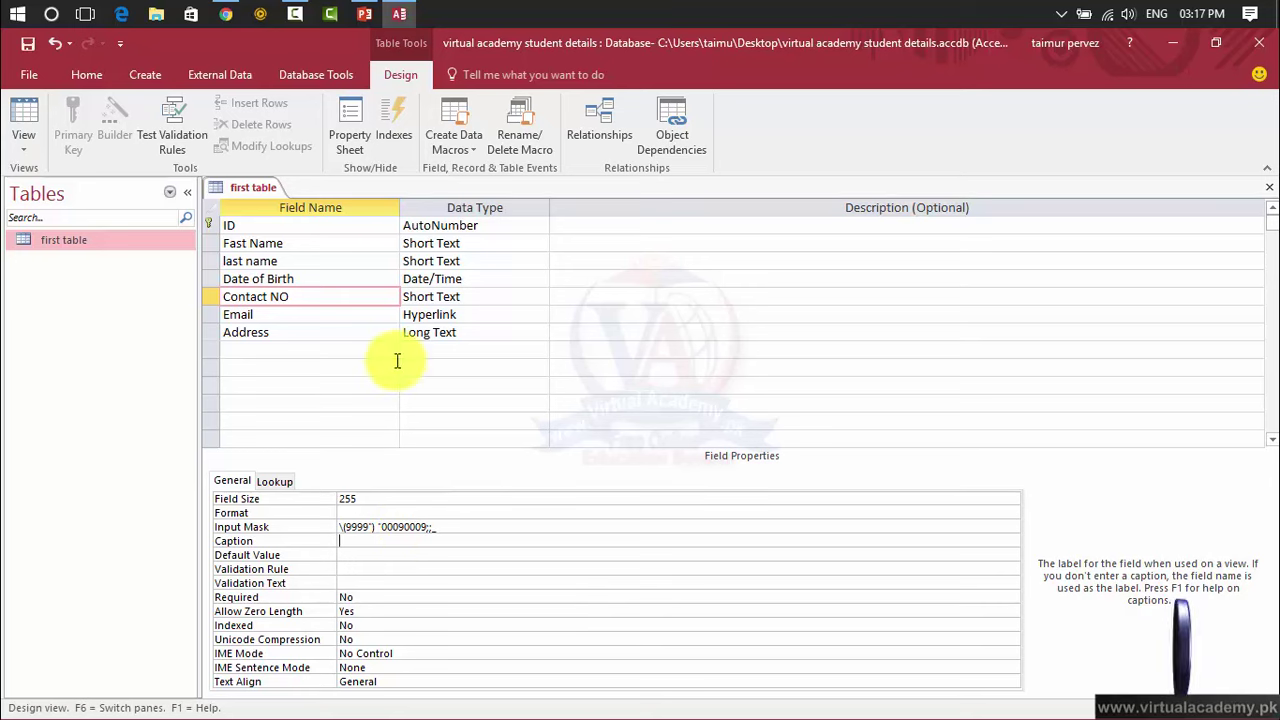
# Save the design, test the phone mask in record 2's Contact NO, then return to Design view
pyautogui.click(1271, 187)
pyautogui.click(580, 432)
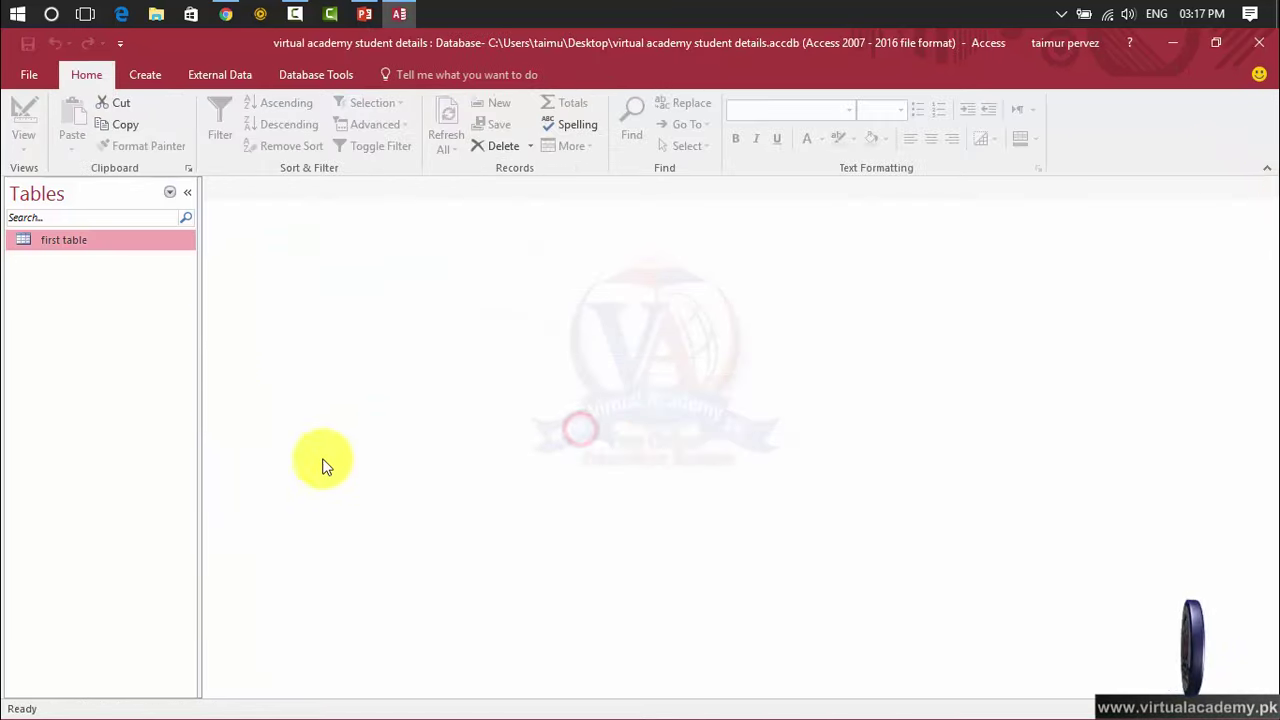
pyautogui.doubleClick(110, 244)
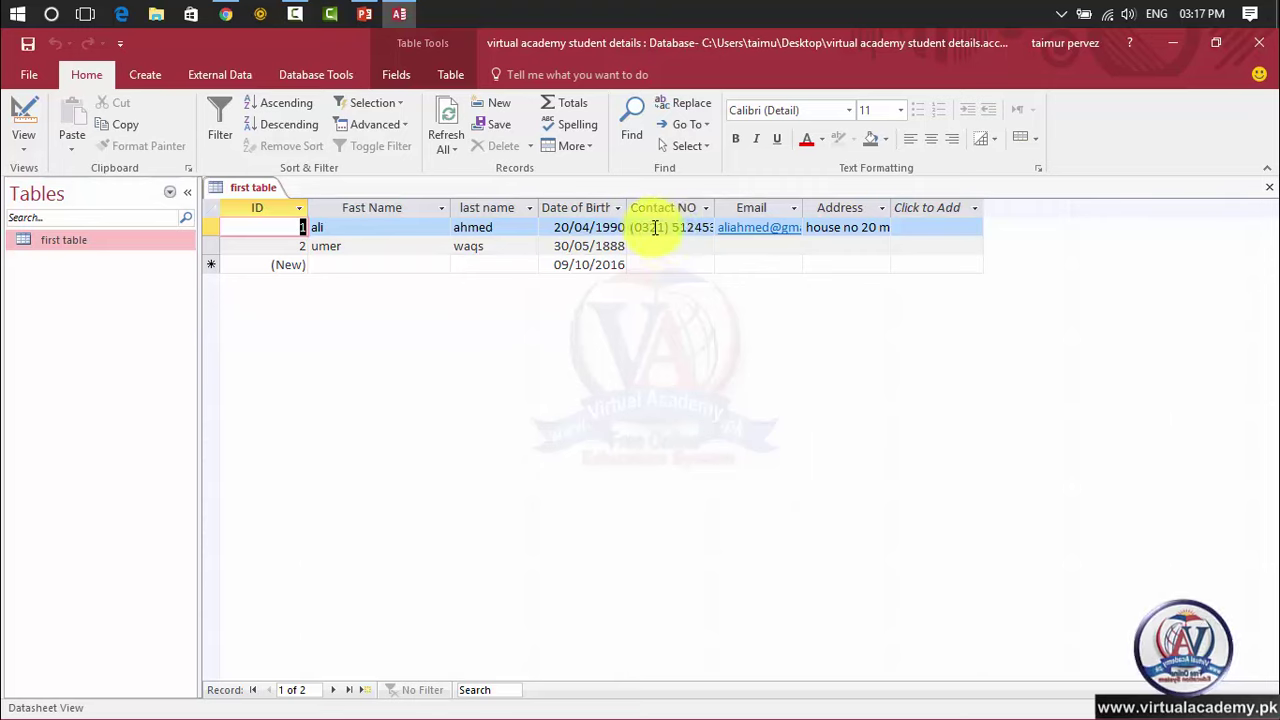
pyautogui.click(655, 246)
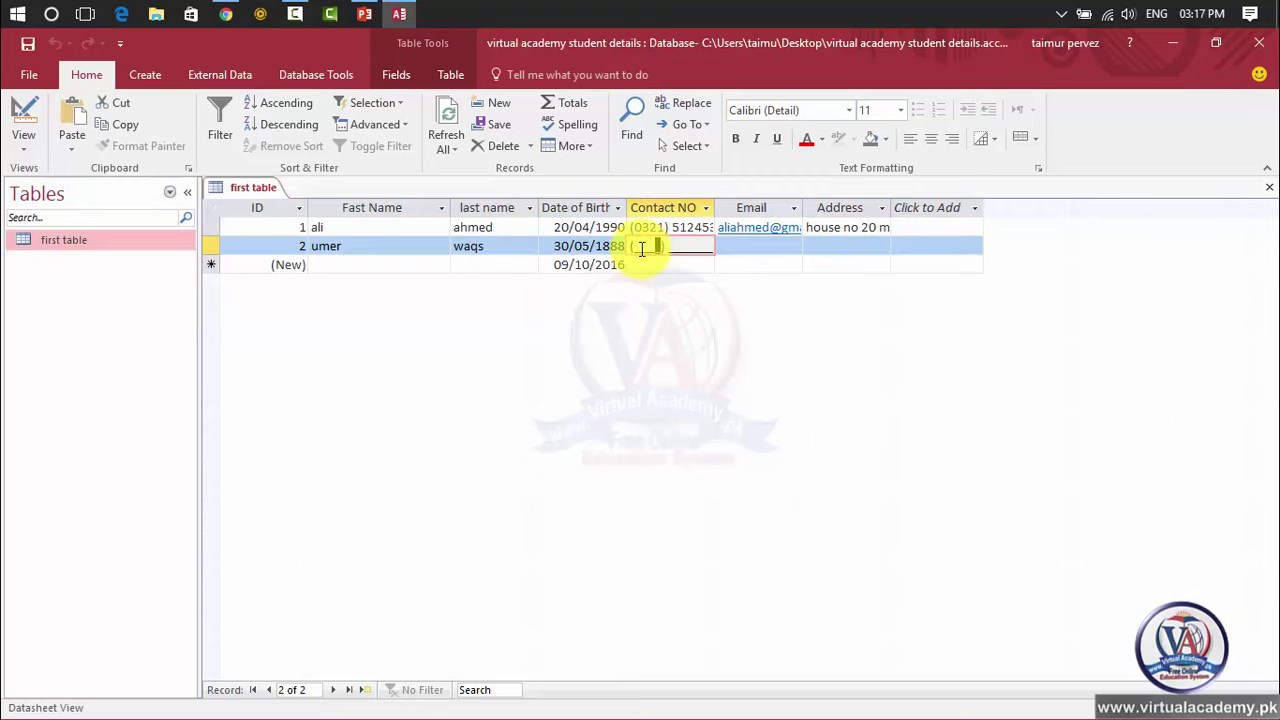
pyautogui.moveTo(666, 247); pyautogui.dragTo(708, 251)
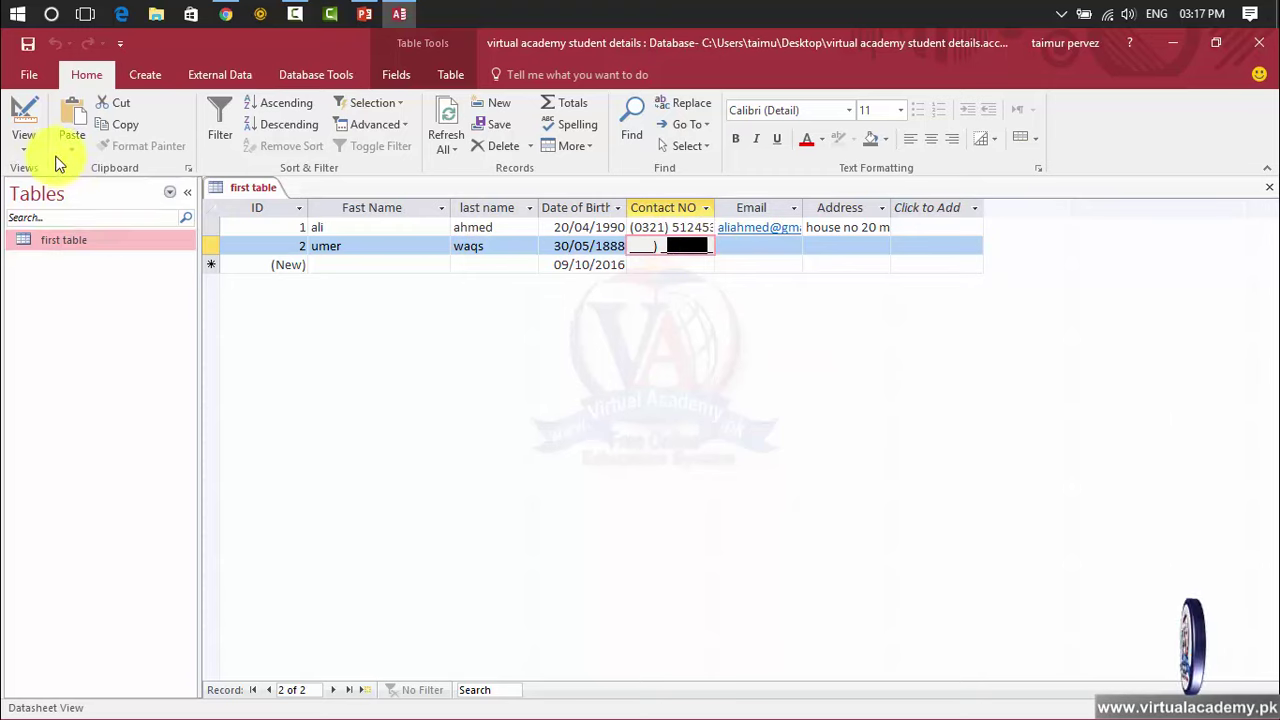
pyautogui.click(26, 148)
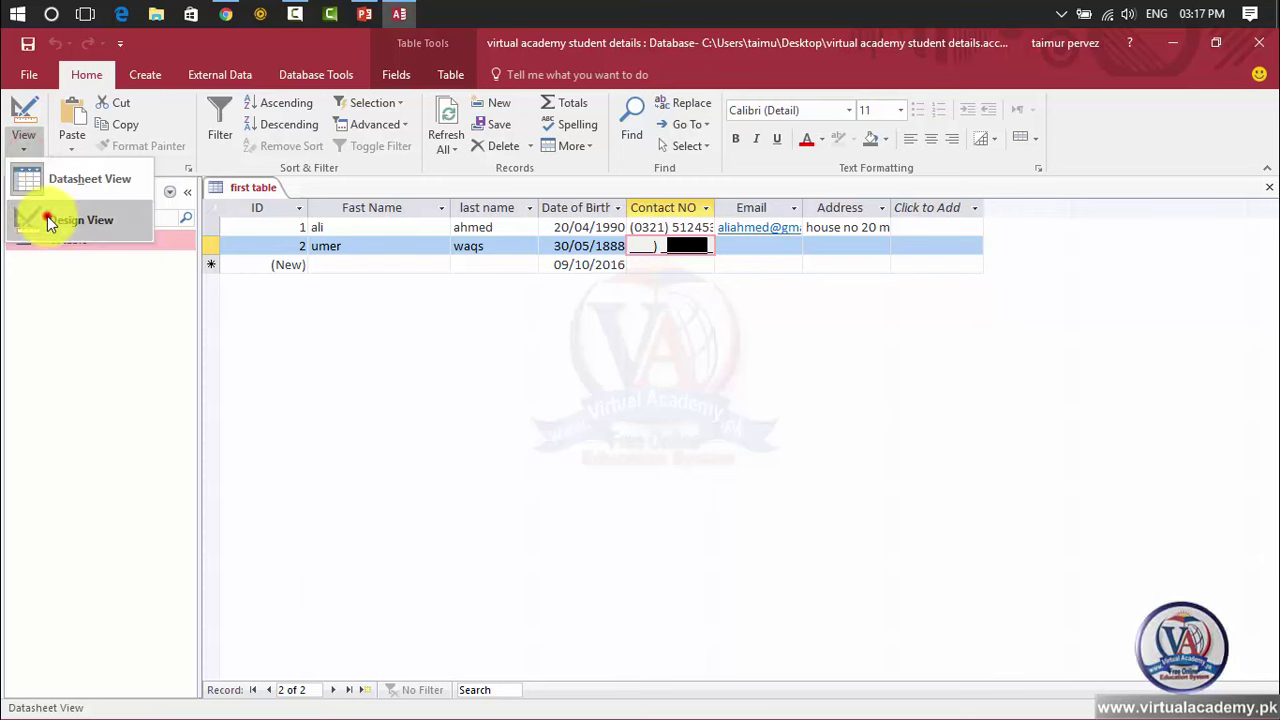
pyautogui.click(46, 218)
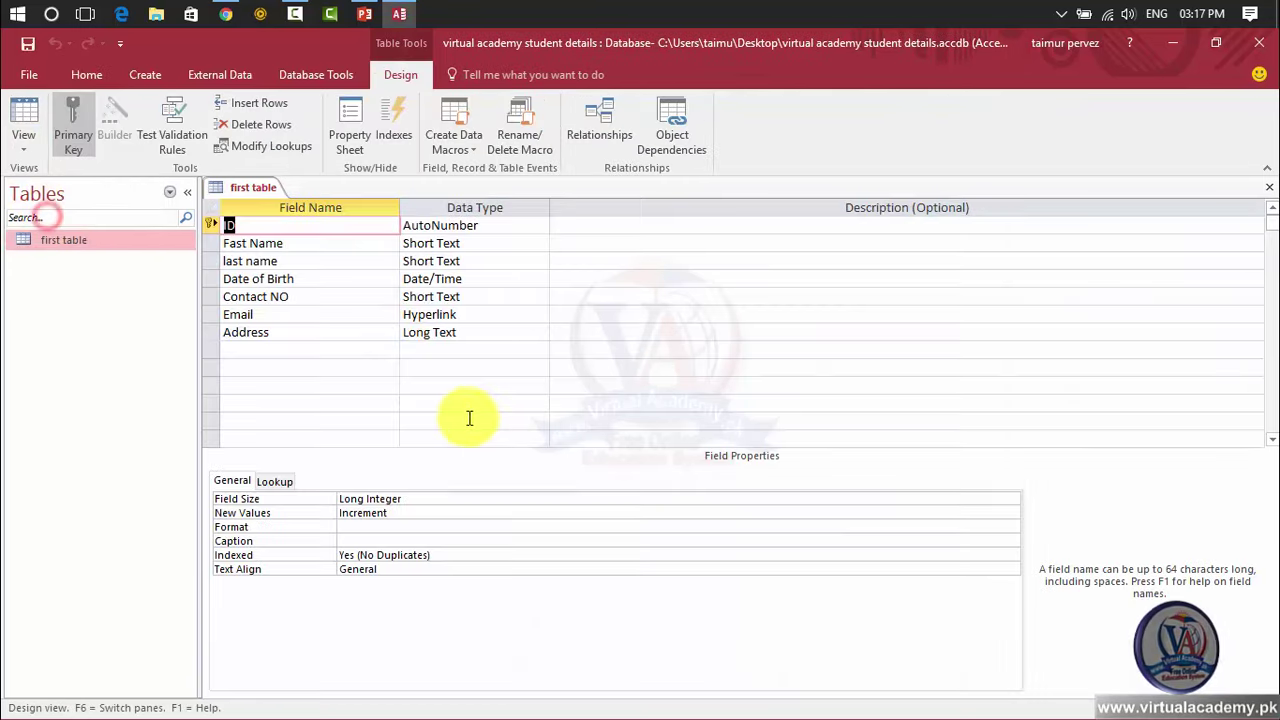
# Review Contact NO's General and Lookup properties, including its phone-number input mask
pyautogui.click(283, 301)
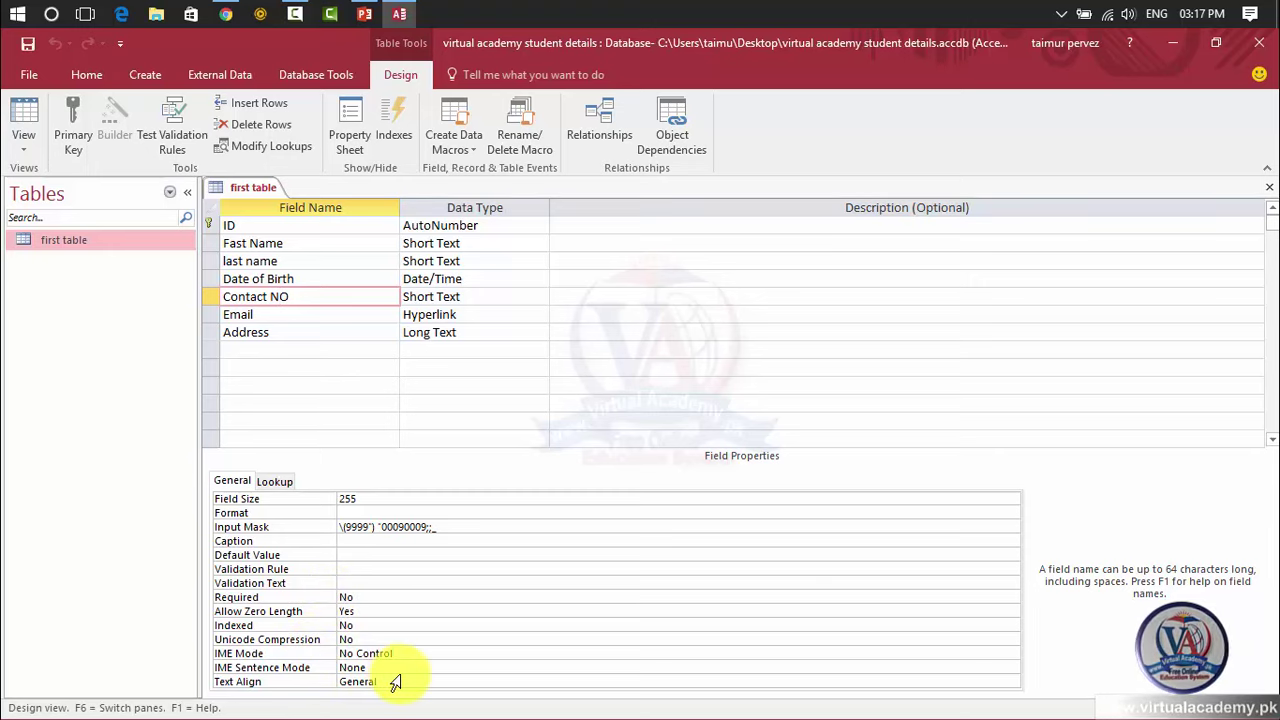
pyautogui.click(374, 540)
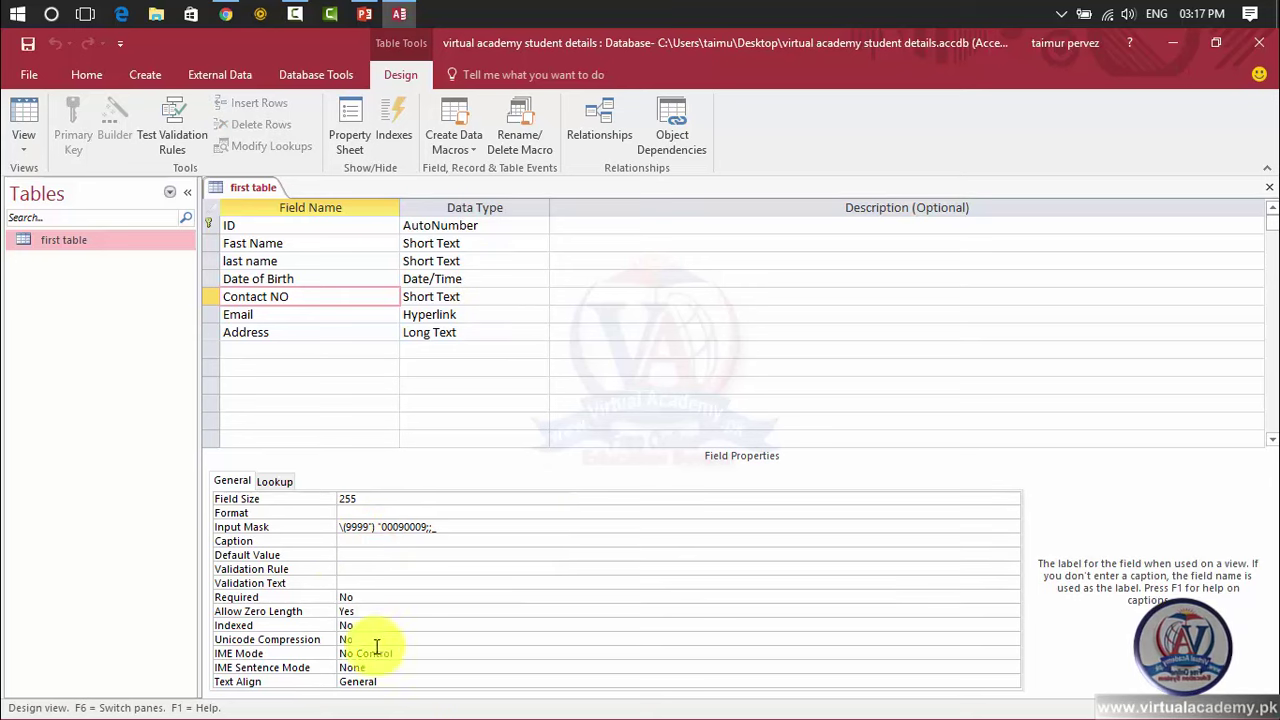
pyautogui.click(272, 481)
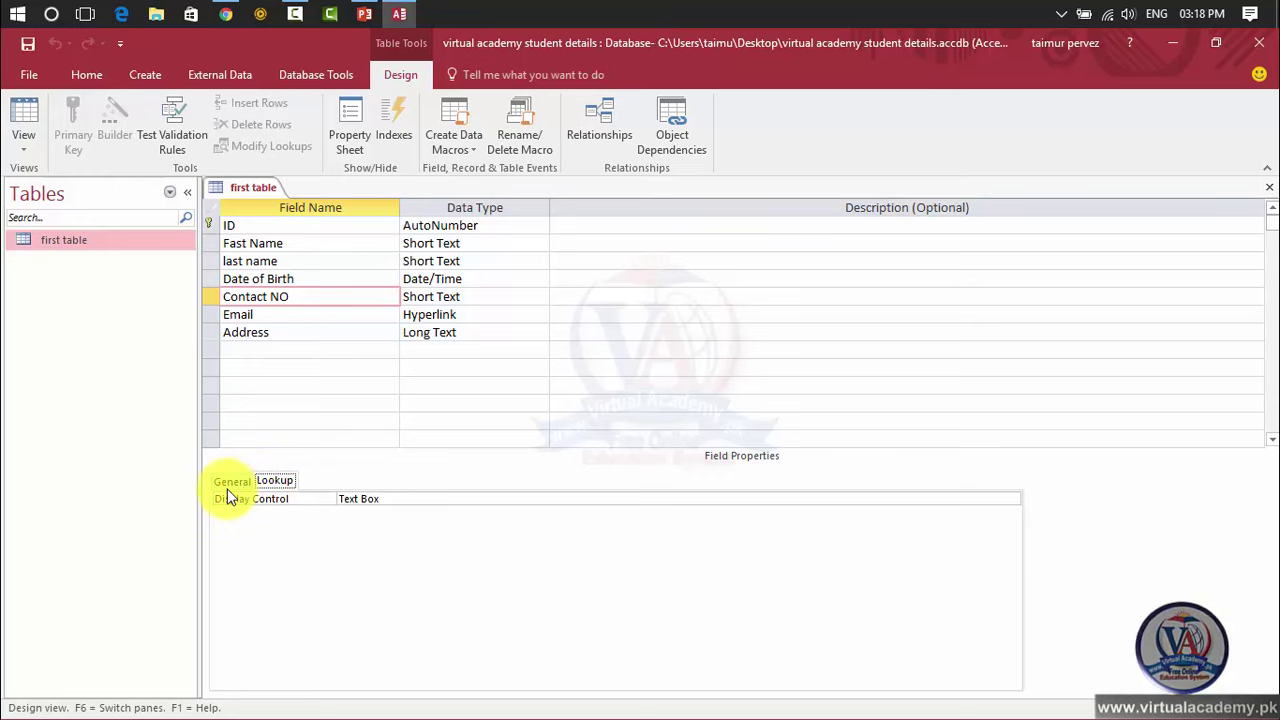
pyautogui.click(228, 484)
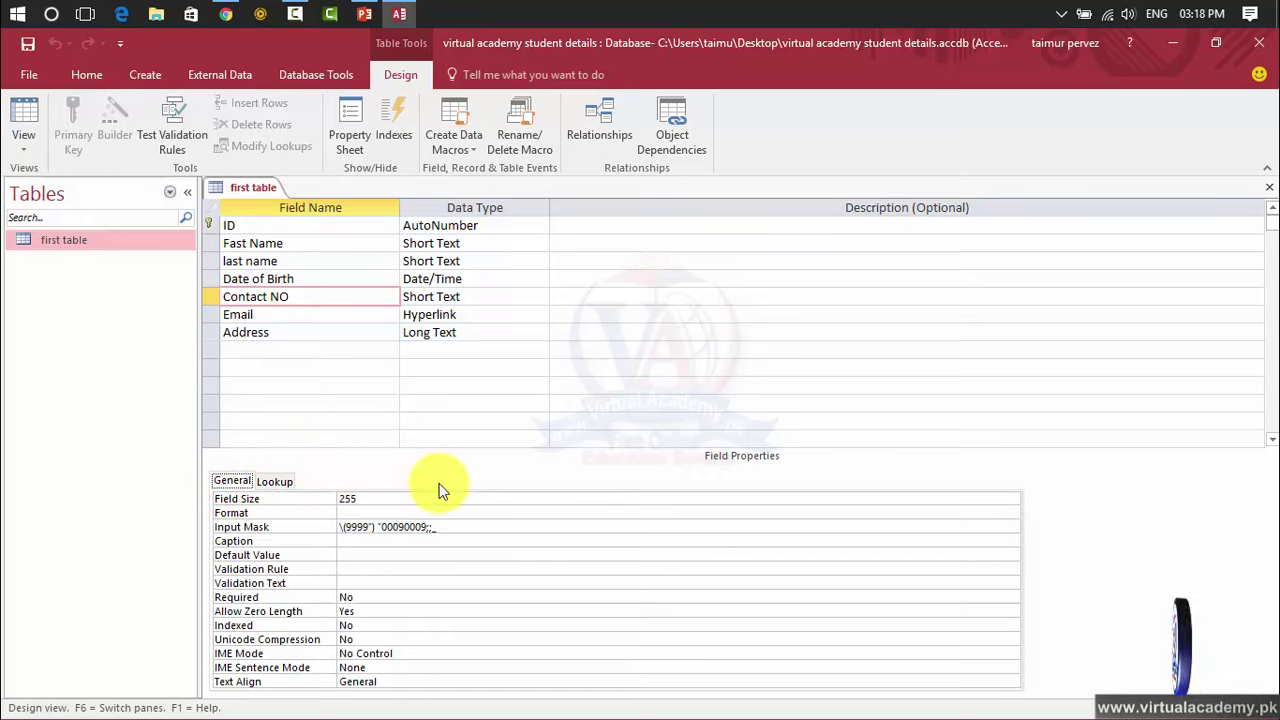